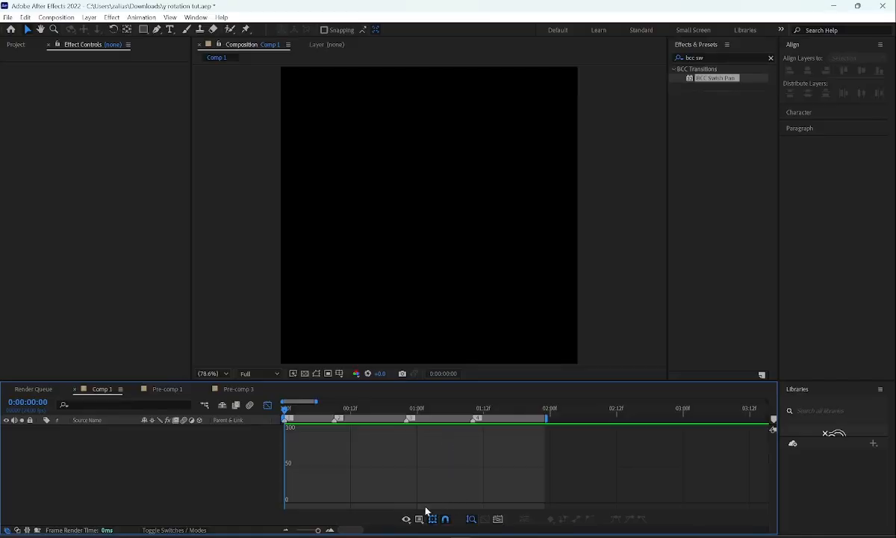
- Add the four JPG images from the project files to the Comp 1 timeline as layers
left_click(16, 44)
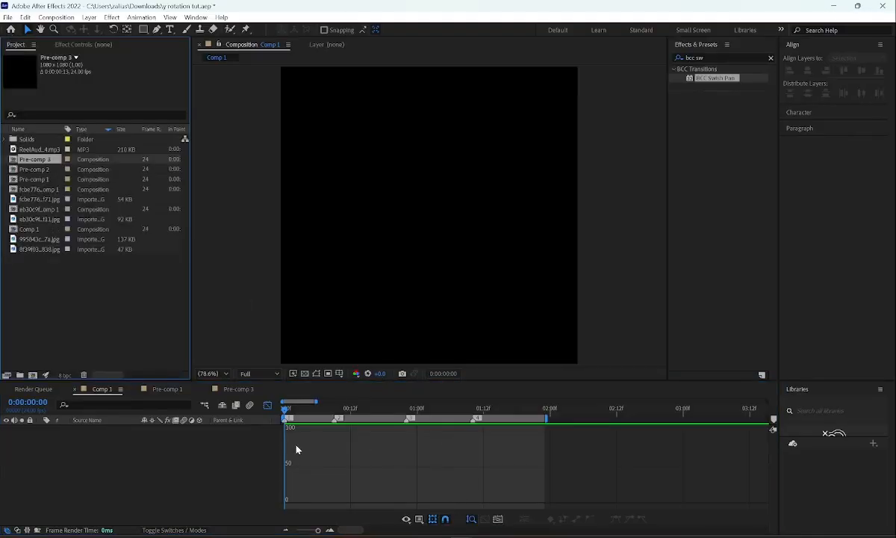
left_click(35, 248)
left_click(34, 238, "ctrl")
left_click(30, 219, "ctrl")
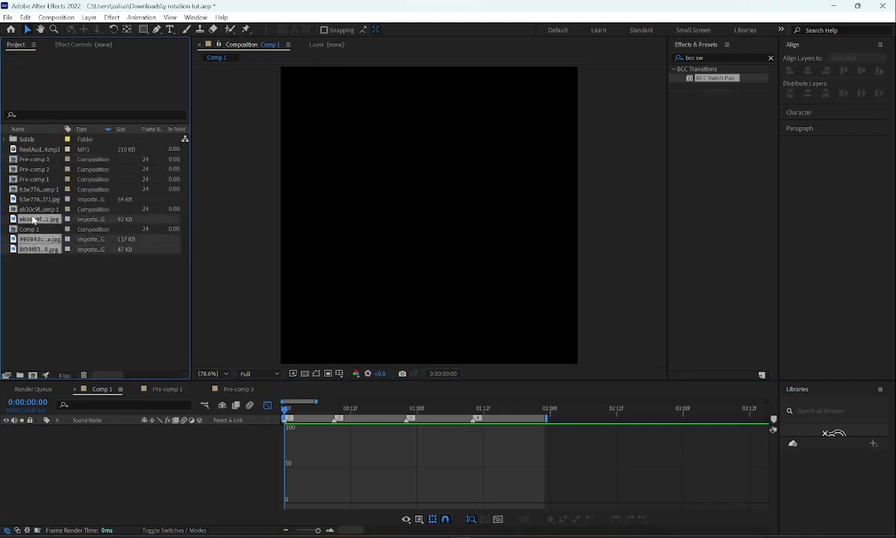
left_click(33, 198, "ctrl")
left_click_drag(34, 199, 312, 452)
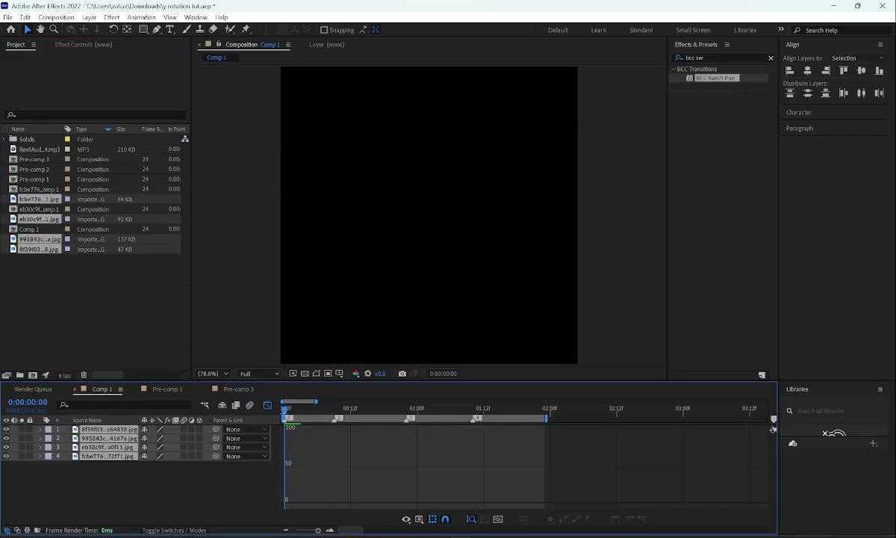
- Leave the graph view and shift all four image layers so they start at frame 0
left_click(267, 405)
left_click(315, 474)
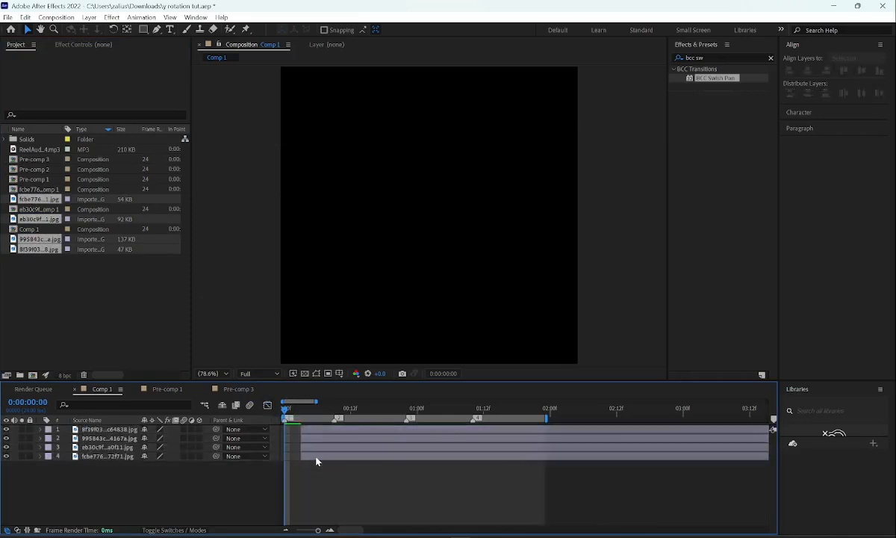
left_click(316, 456, "ctrl")
left_click(316, 446, "ctrl")
left_click(316, 438, "ctrl")
left_click(316, 430, "ctrl")
left_click_drag(304, 445, 300, 446)
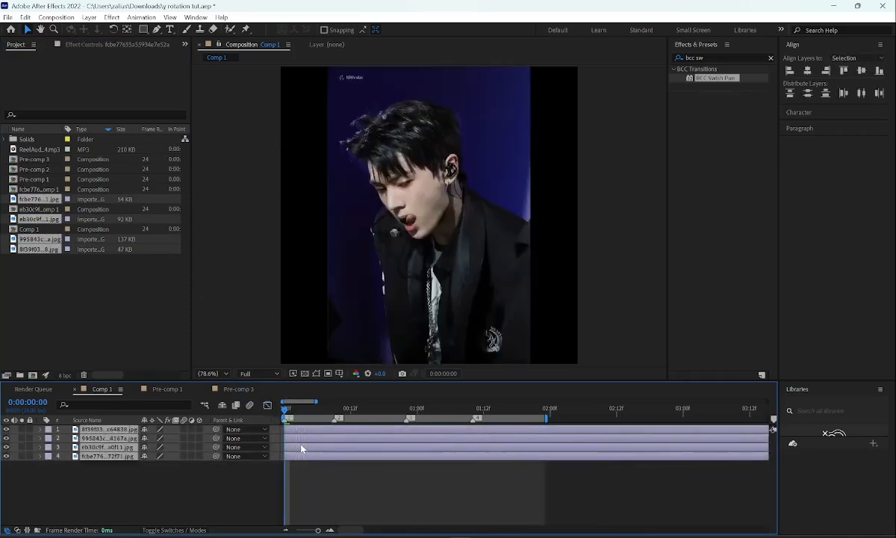
- Move the start of the 8f39f03 image layer to frame 21
left_click(302, 490)
left_click(329, 529)
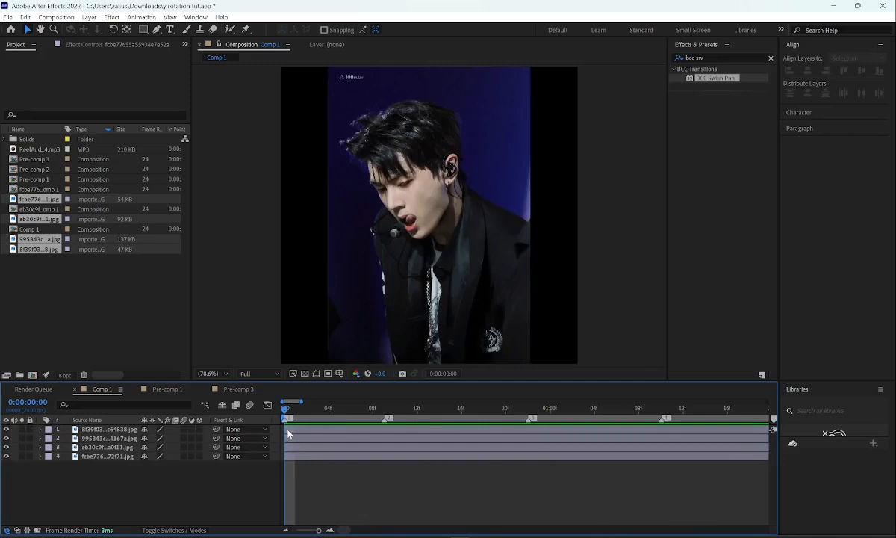
left_click_drag(288, 433, 516, 429)
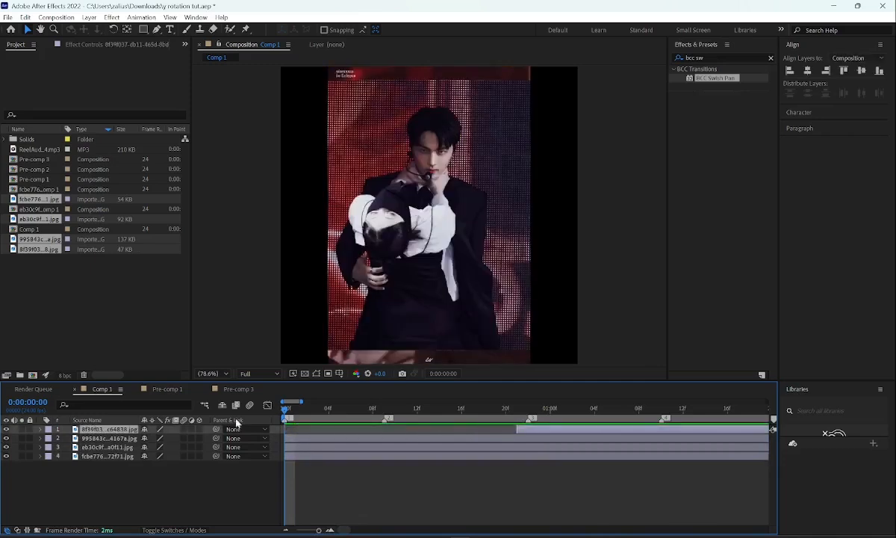
- Start the eb30c9f image layer at 0:00:01:10 and place it at the top of the layer stack
left_click_drag(130, 448, 130, 438)
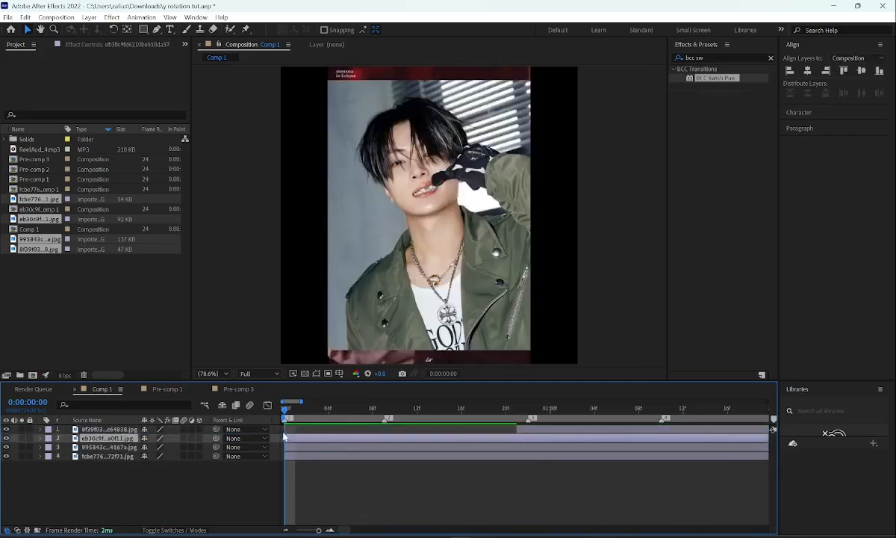
key("space")
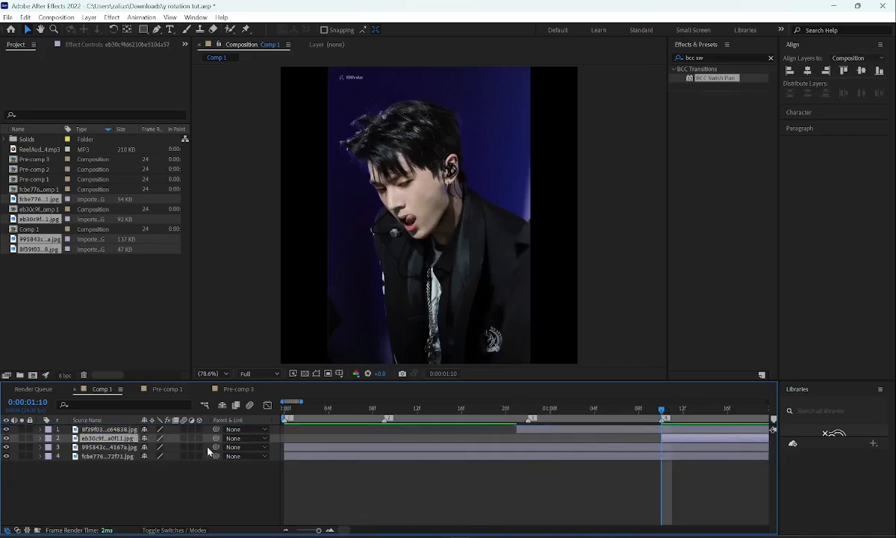
left_click_drag(107, 440, 118, 430)
left_click_drag(677, 410, 233, 422)
key("ctrl+a")
key("ctrl+shift+d")
key("Delete")
- Start the 995843c layer at frame 8 and cut the three lower image layers so they end at 0:00:01:10
left_click(368, 449)
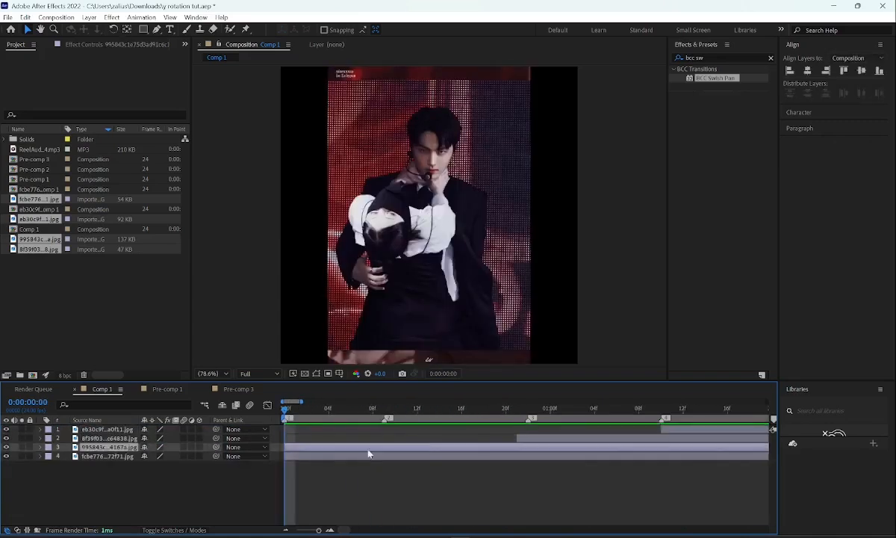
left_click_drag(285, 446, 373, 434)
left_click(539, 456, "ctrl")
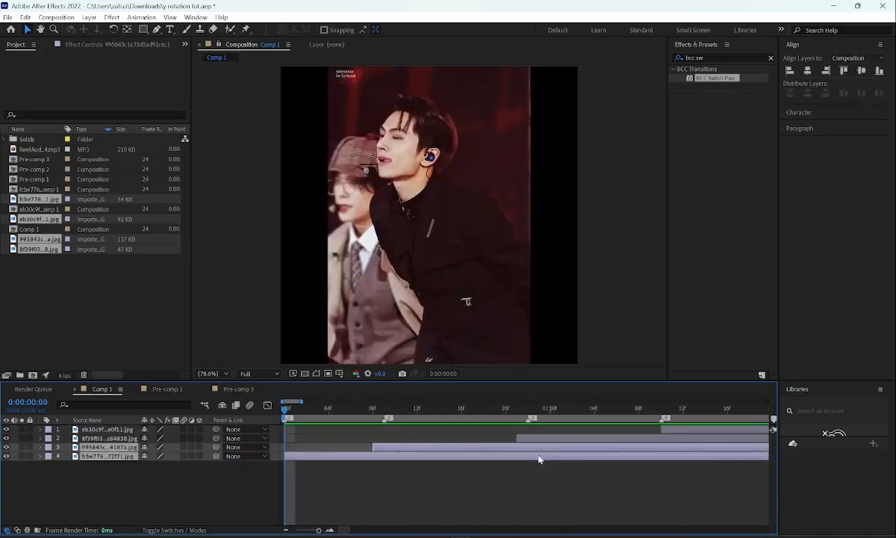
left_click(660, 409)
key("ctrl+a")
key("ctrl+shift+d")
key("Delete")
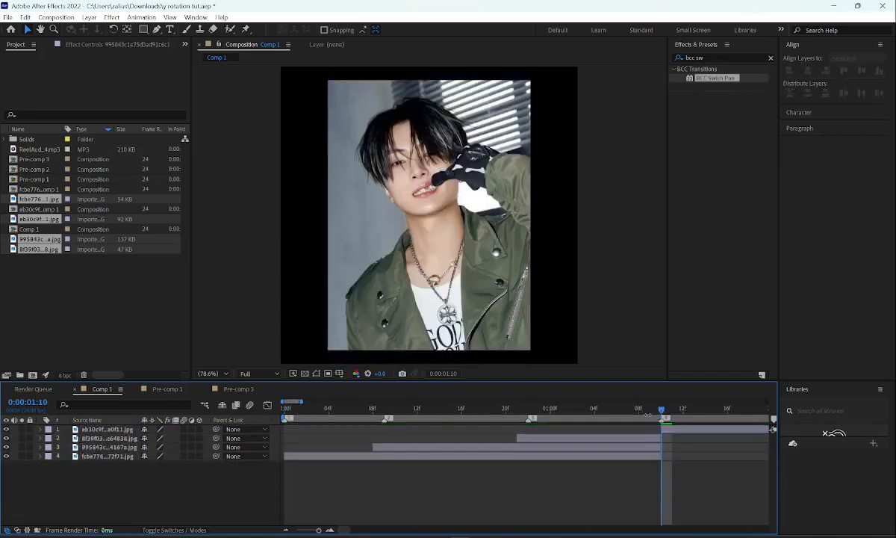
- Pre-compose the 8f39f03, 995843c and fcbe776 layers into Pre-comp 4 with all attributes moved and duration adjusted to the layers
key("Home")
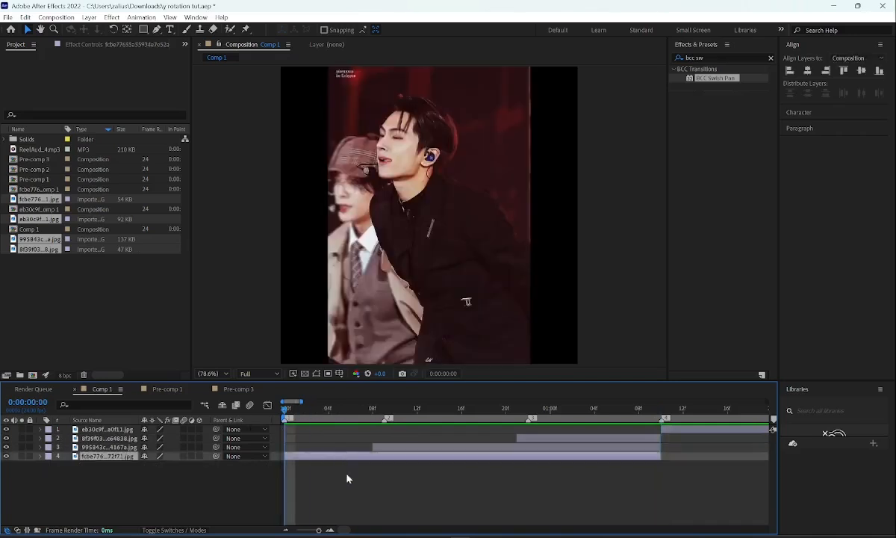
left_click(313, 531)
left_click(329, 531)
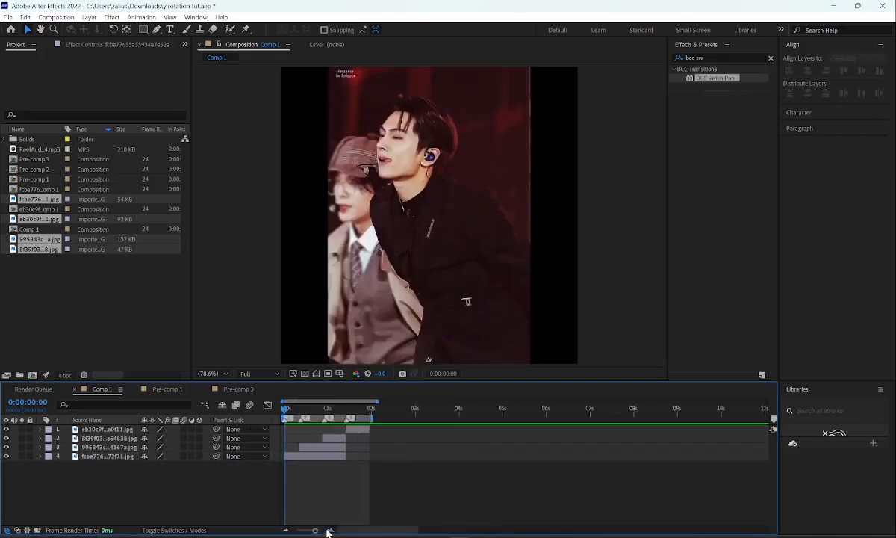
left_click(329, 531)
left_click(329, 531)
left_click(367, 458)
left_click(392, 474)
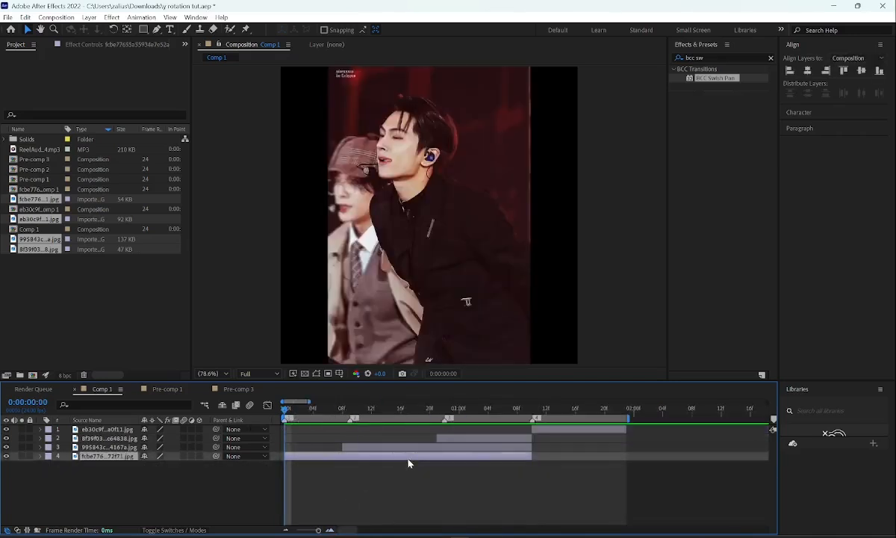
left_click(104, 456)
left_click(106, 447, "ctrl")
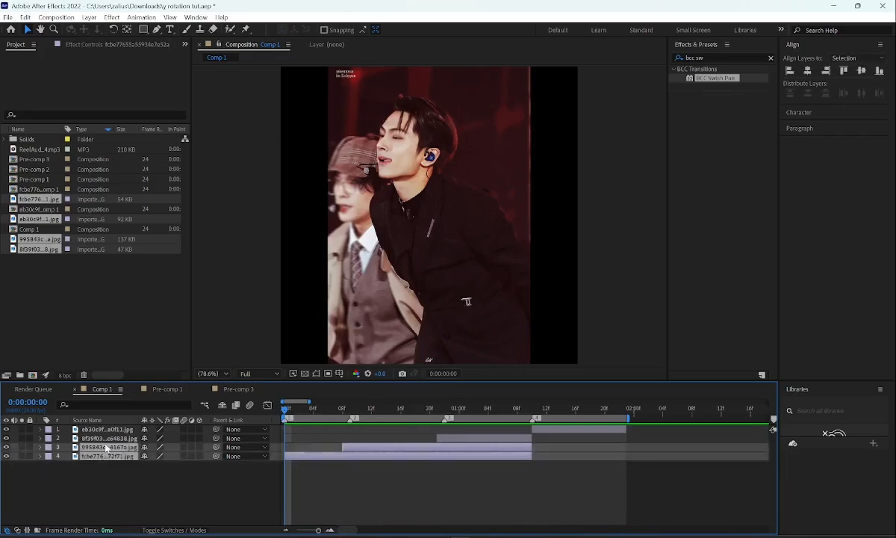
left_click(108, 439, "ctrl")
right_click(485, 448)
left_click(536, 387)
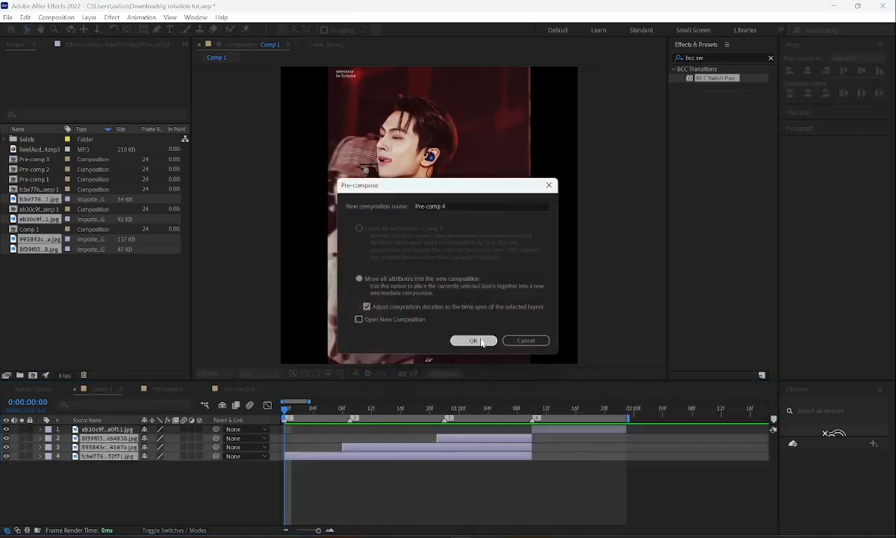
left_click(472, 340)
- Open Pre-comp 4 and set its composition size to 615 x 925 px so the black borders are cropped away
double_click(368, 438)
left_click(58, 17)
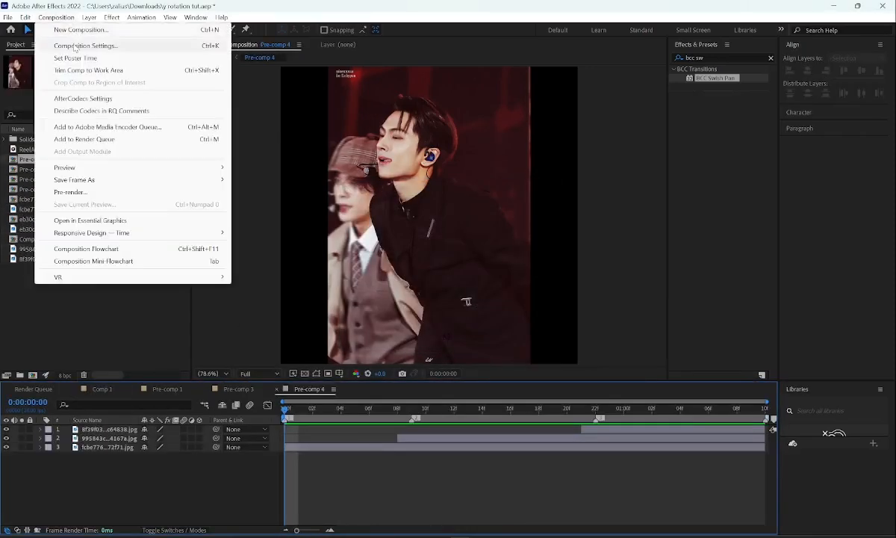
left_click(74, 47)
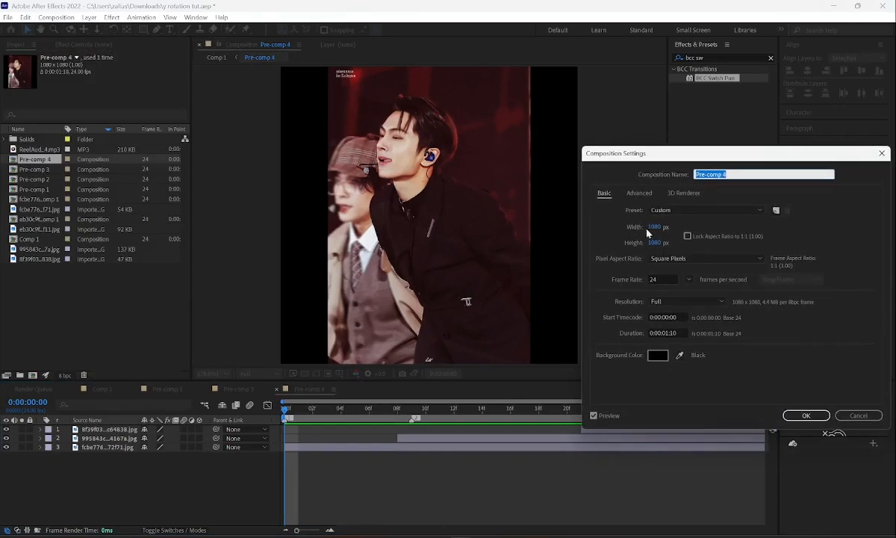
left_click_drag(654, 227, 631, 212)
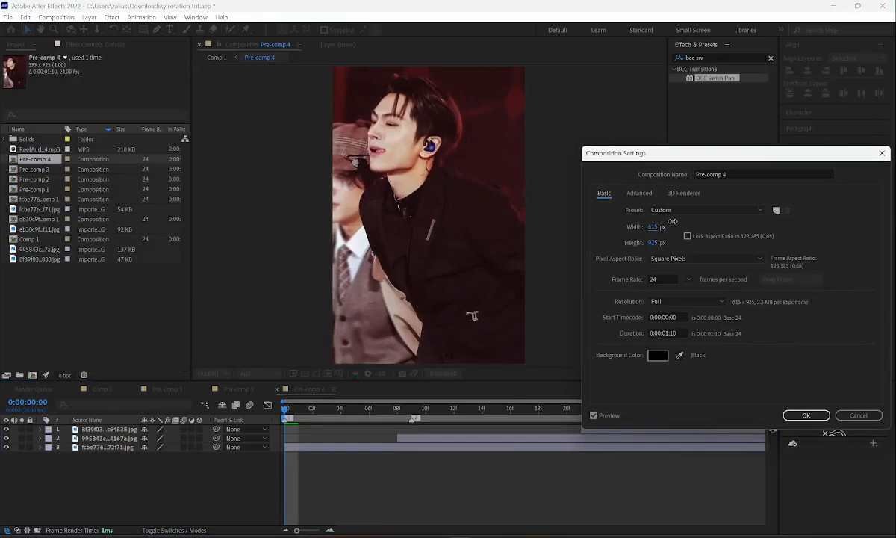
left_click(806, 416)
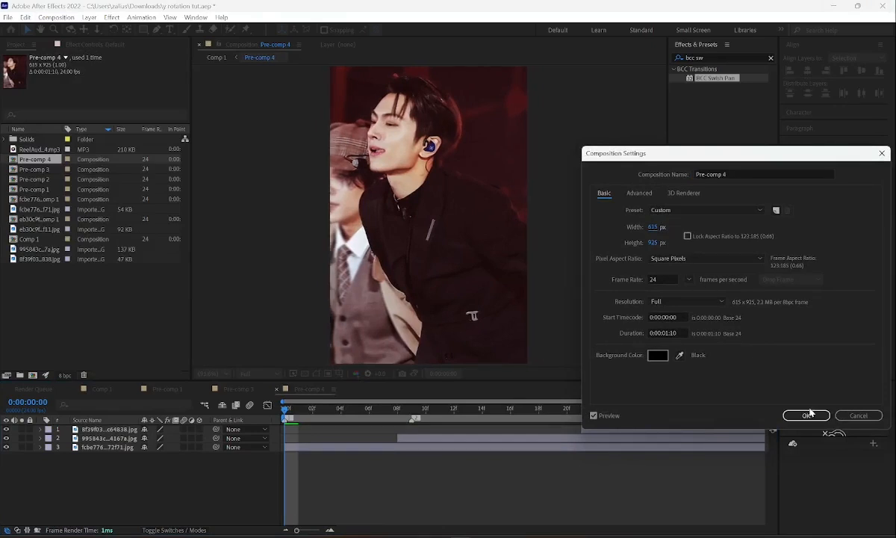
left_click(808, 413)
- Reframe the fcbe776 image by shifting it slightly right and down within the composition
left_click(381, 447)
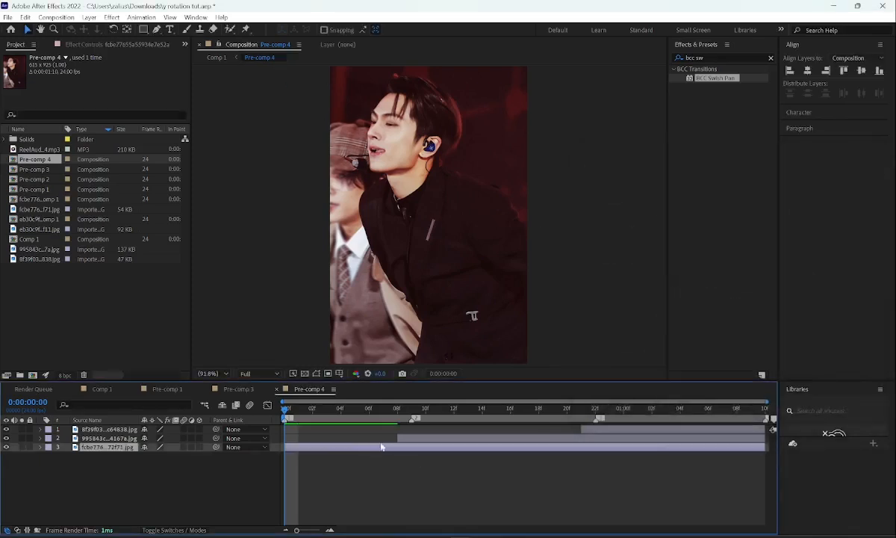
left_click_drag(432, 232, 457, 268)
left_click(403, 439)
left_click(400, 410)
left_click(139, 465)
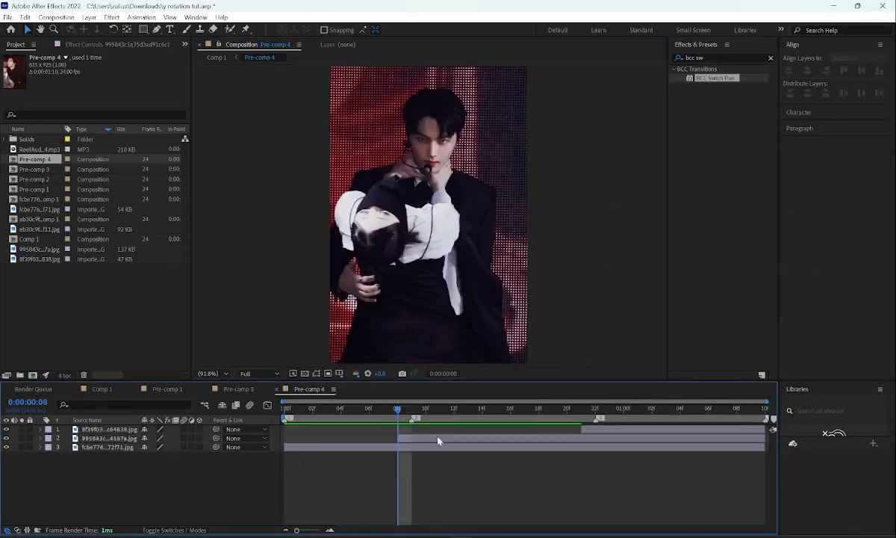
- Place the 995843c layer beneath fcbe776, with 995843c starting at frame 0 and fcbe776 at frame 8
left_click_drag(142, 439, 249, 458)
mouse_move(394, 446)
left_mouse_down()
mouse_move(282, 444)
mouse_move(409, 430)
mouse_move(399, 431)
left_mouse_up()
left_click(404, 439)
- Reframe the 8f39f03 image at frame 21 by shifting it slightly to the right within the composition
left_click(581, 413)
left_click(588, 429)
left_click_drag(428, 219, 453, 224)
left_click_drag(300, 411, 285, 428)
left_click(302, 489)
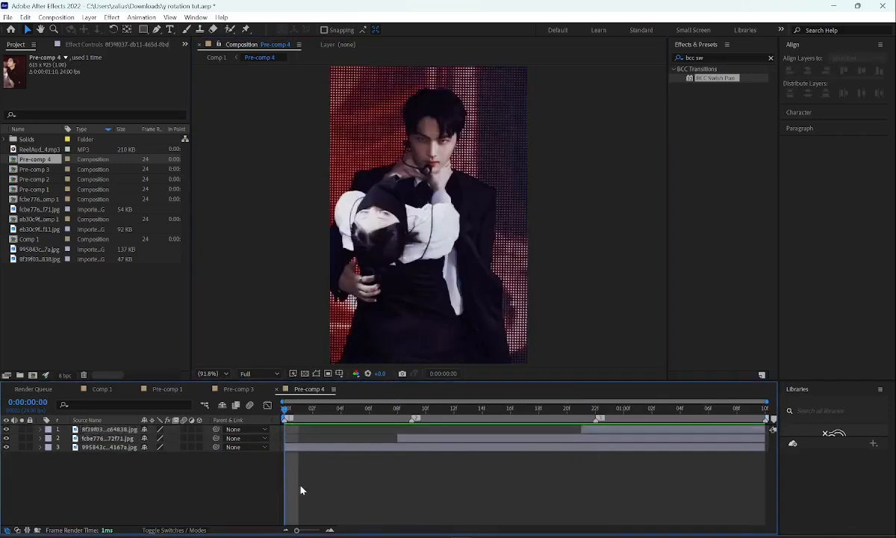
- Keyframe the fcbe776 layer's opacity from 0% at frame 8 to 100% at frame 23, with Easy Ease on both keyframes
left_click(105, 438)
key("i")
key("t")
left_click(66, 447)
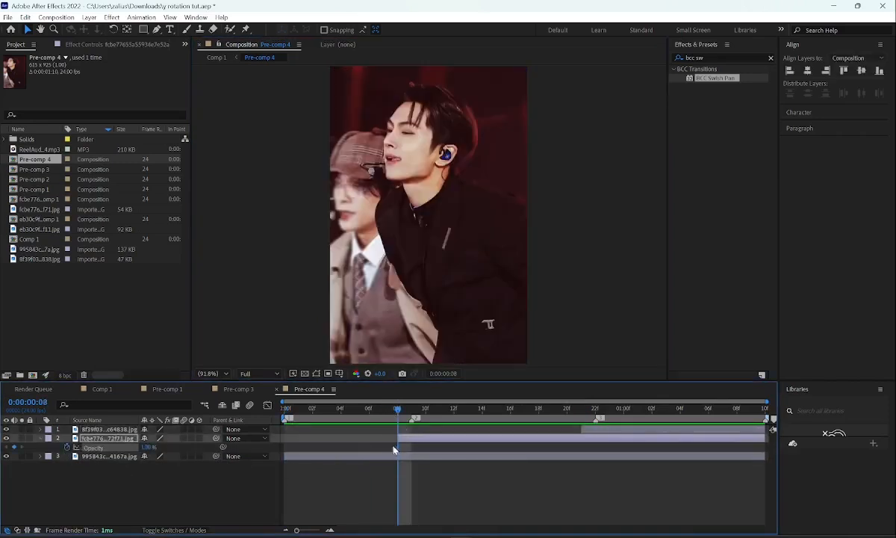
left_click_drag(601, 462, 610, 461)
left_click_drag(147, 447, 10, 463)
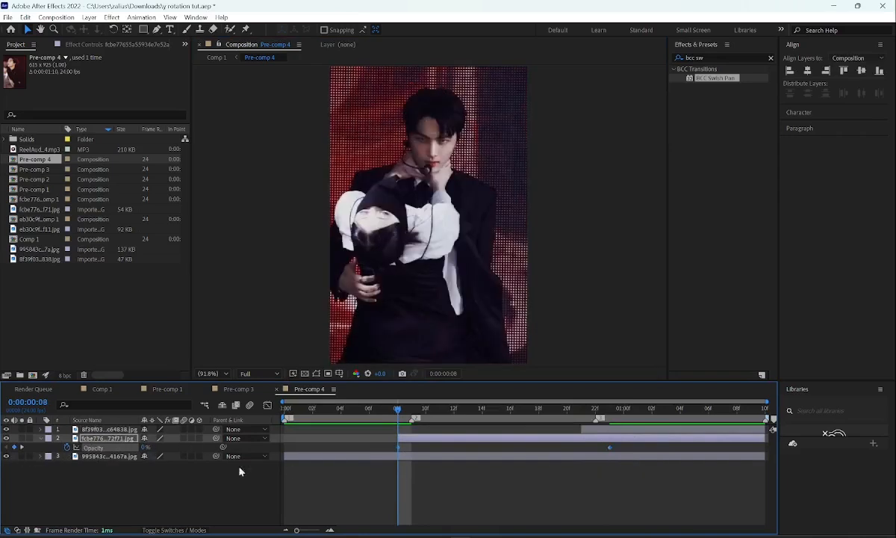
key("F9")
- Shape the fcbe776 opacity graph with a steep start and gentle finish, moving its end keyframe to 0:00:01:04, and preview the fade
left_click(462, 486)
left_click(407, 440)
left_click(633, 429)
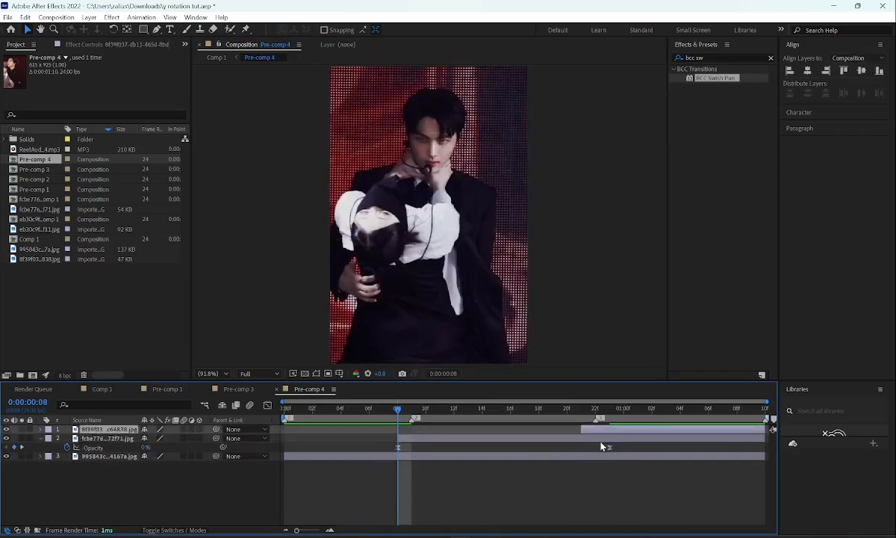
left_click(400, 448)
left_click(267, 405)
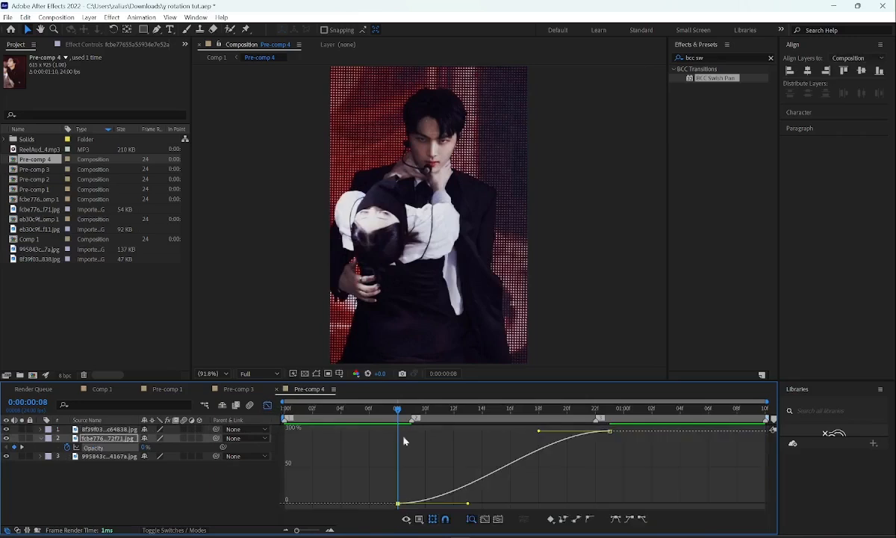
left_click(268, 405)
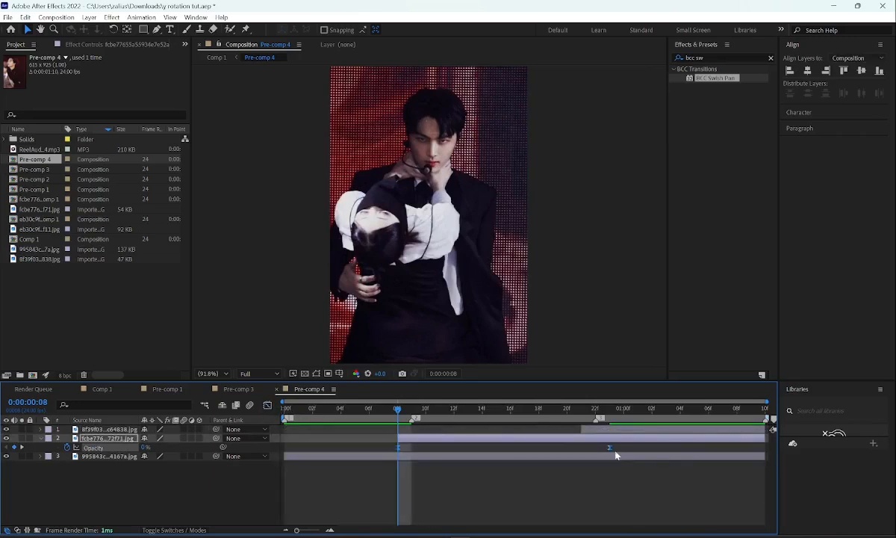
left_click(267, 405)
left_click_drag(590, 435, 647, 432)
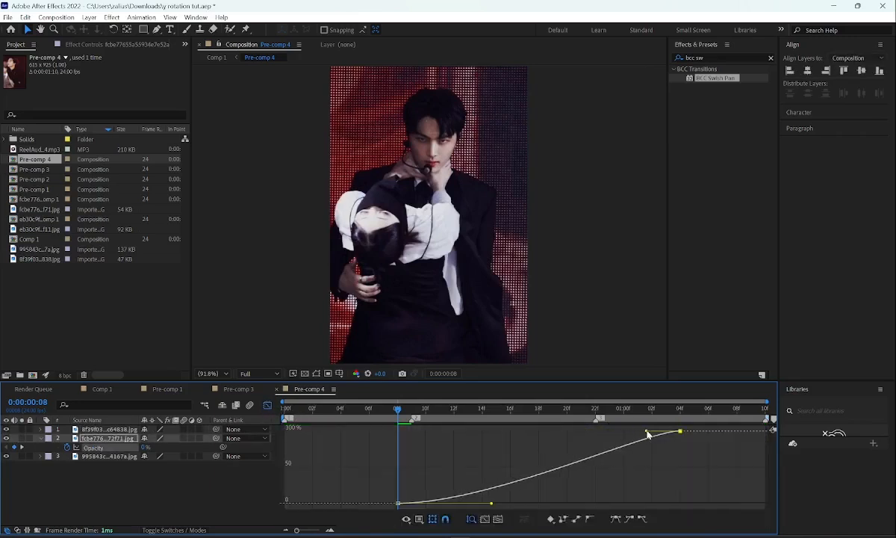
left_click_drag(492, 505, 400, 443)
key("space")
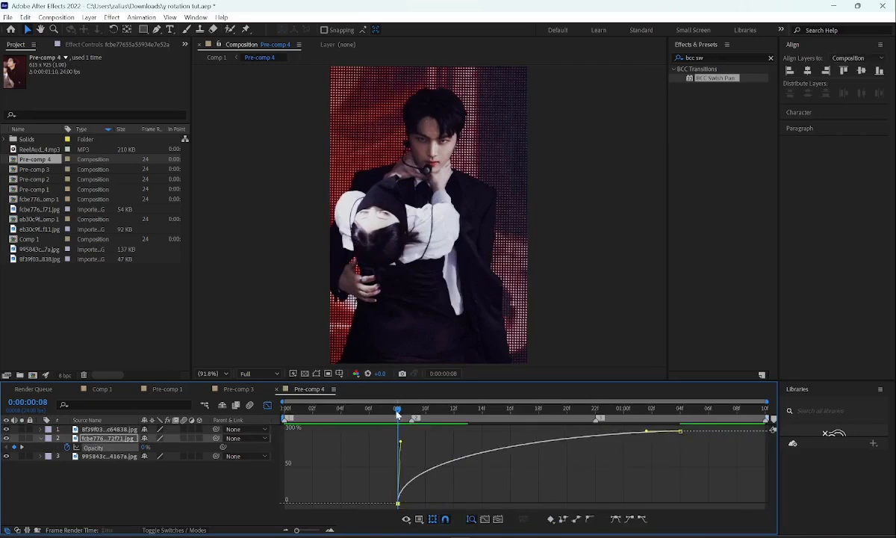
left_click_drag(329, 419, 530, 439)
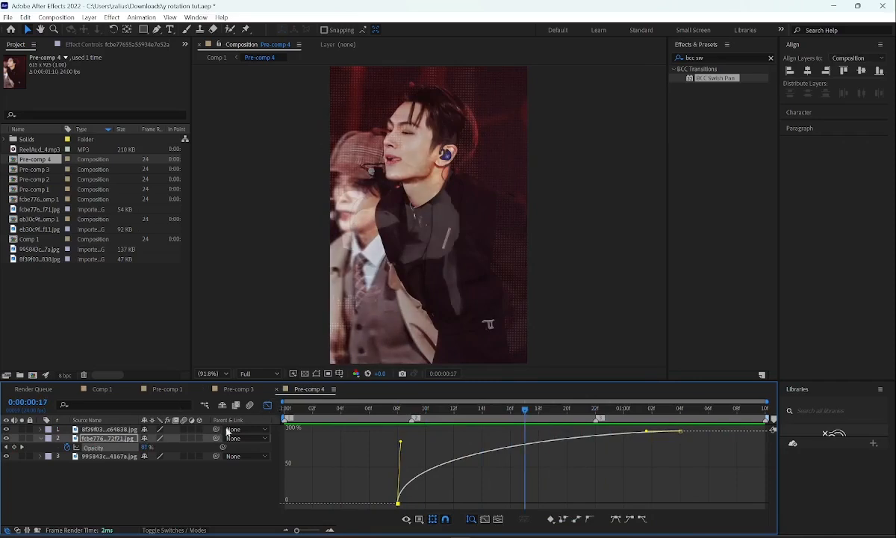
- Copy the fcbe776 opacity keyframes onto the 8f39f03 layer at frame 21, and shift that layer earlier to start at frame 7
key("shift+F3")
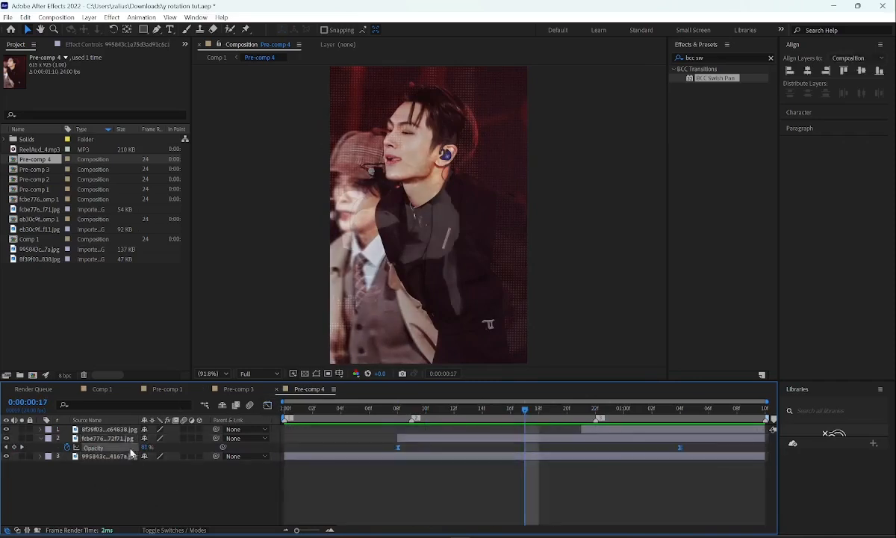
left_click(564, 412)
left_click(581, 416)
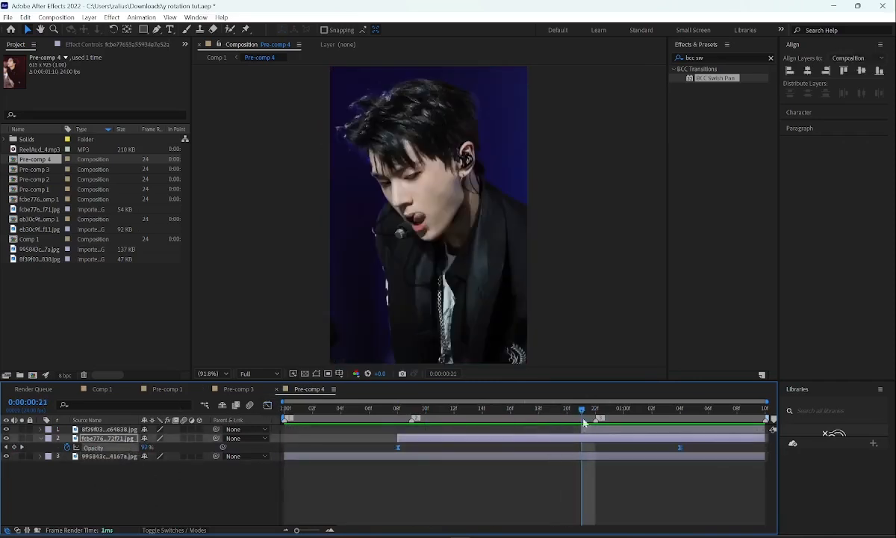
left_click(584, 429)
key("ctrl+v")
key("u")
left_click_drag(607, 432, 444, 458)
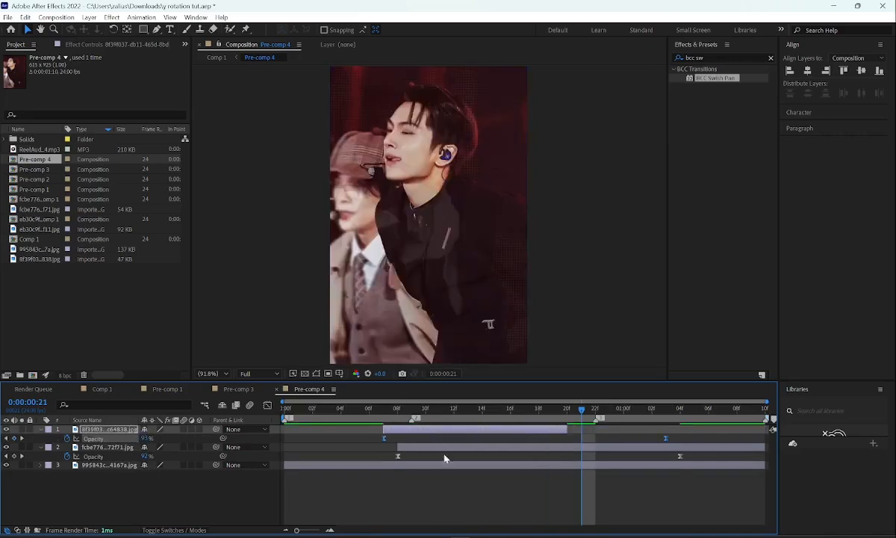
- Shift the 8f39f03 layer to start at frame 21 and last until the end of the pre-comp, and preview the cross-fades
left_click_drag(555, 429, 754, 431)
left_click(683, 440)
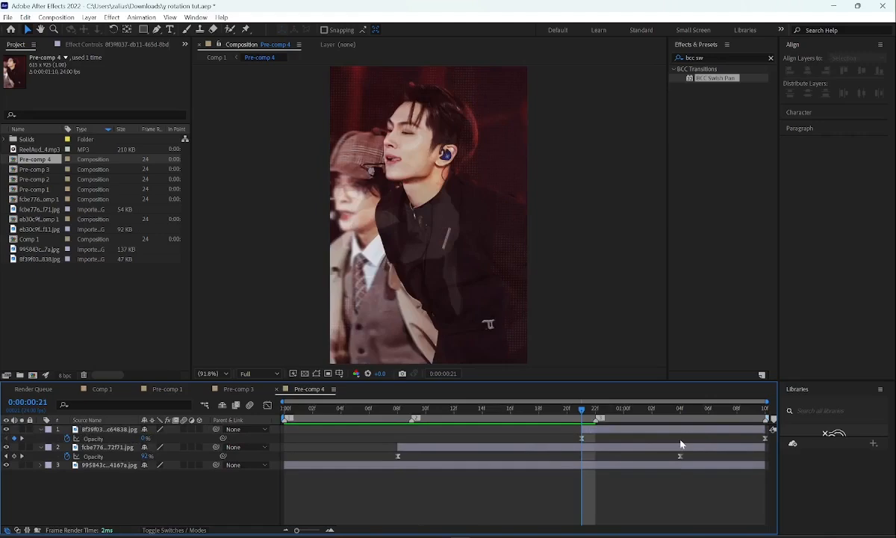
left_click_drag(582, 408, 225, 407)
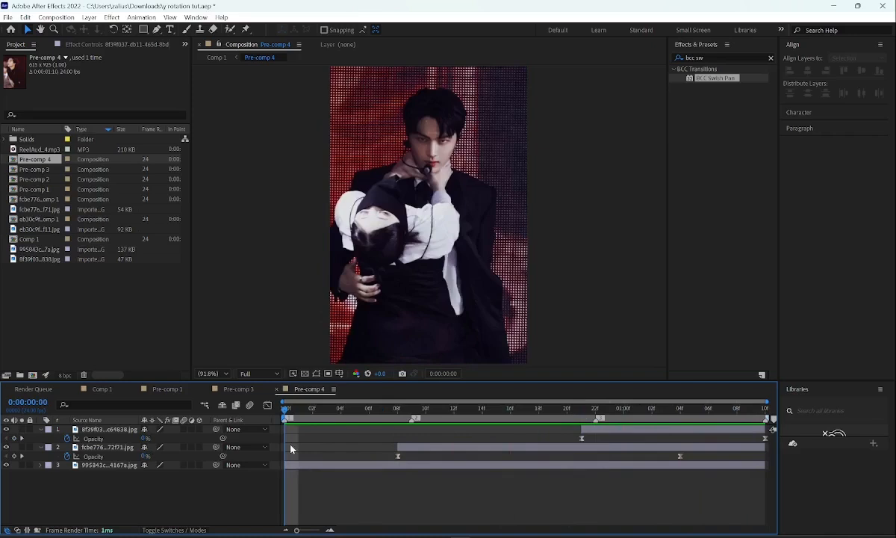
key("u")
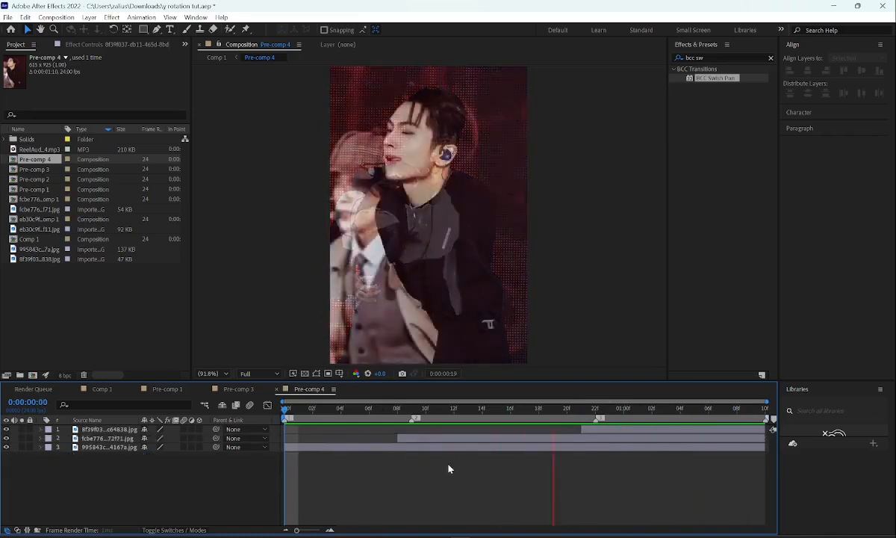
key("space")
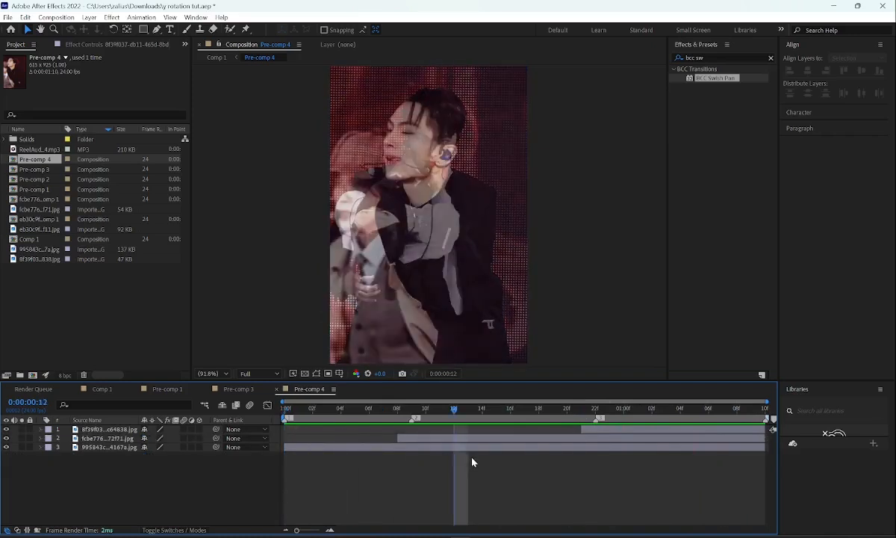
- In Comp 1, make Pre-comp 4 a 3D layer and add a null object above it at frame 0
left_click(106, 391)
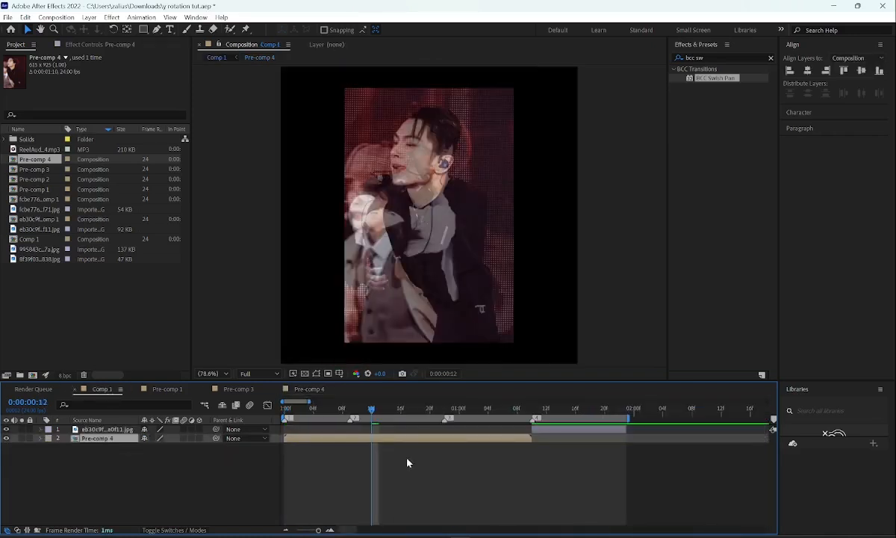
left_click(290, 418)
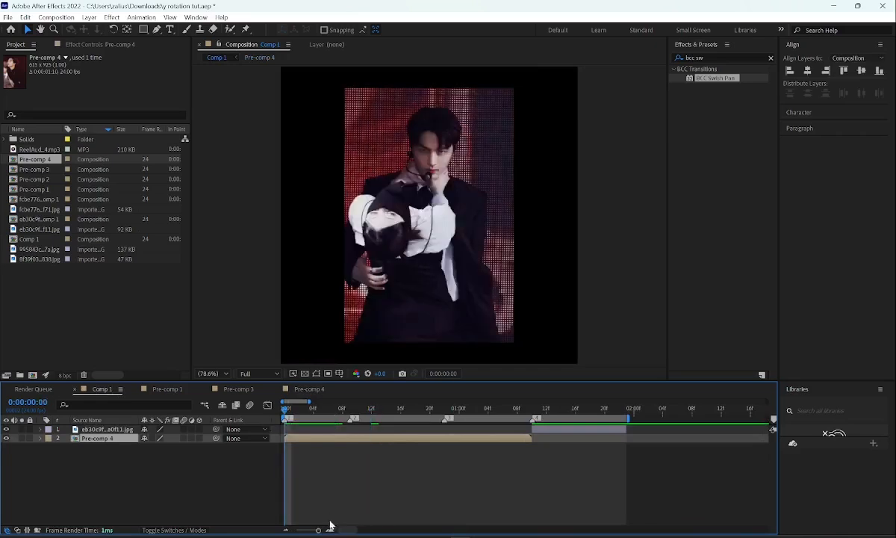
left_click(200, 438)
right_click(281, 436)
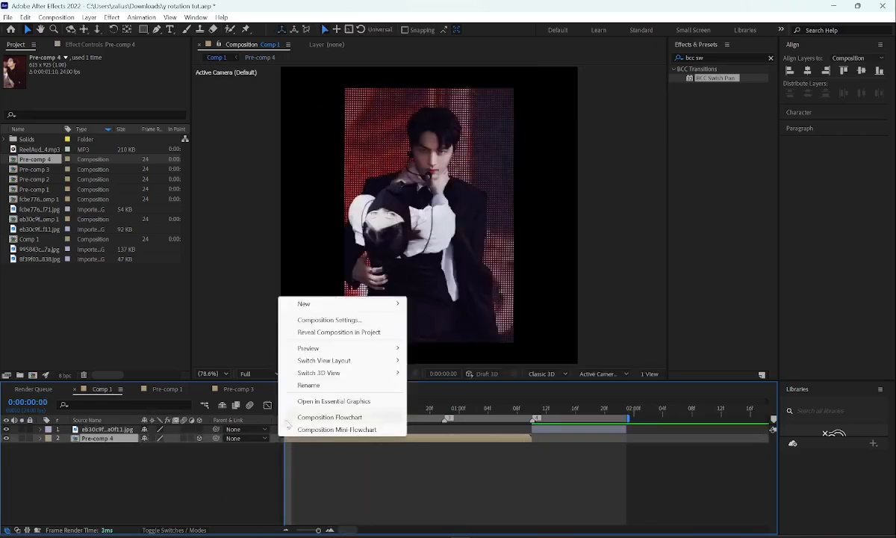
mouse_move(315, 293)
left_click(439, 368)
- Trim the null to end at 0:00:01:10 with Pre-comp 4, and duplicate it three times
left_click(532, 410)
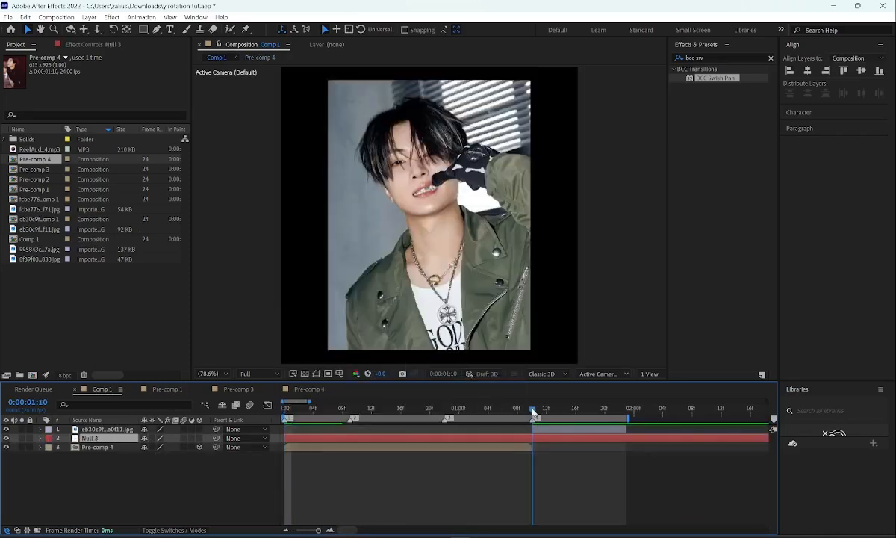
key("ctrl+shift+d")
key("Delete")
key("Home")
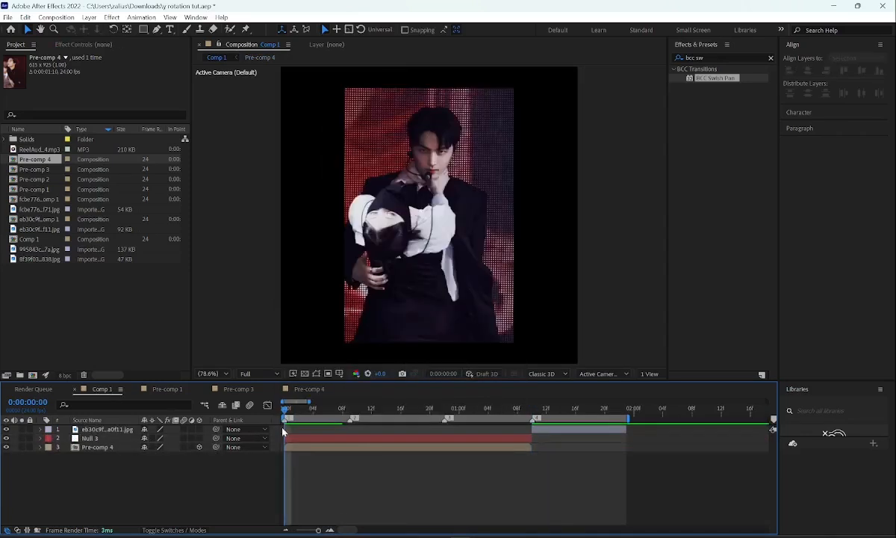
left_click(290, 441)
key("ctrl+d")
key("ctrl+d")
key("ctrl+d")
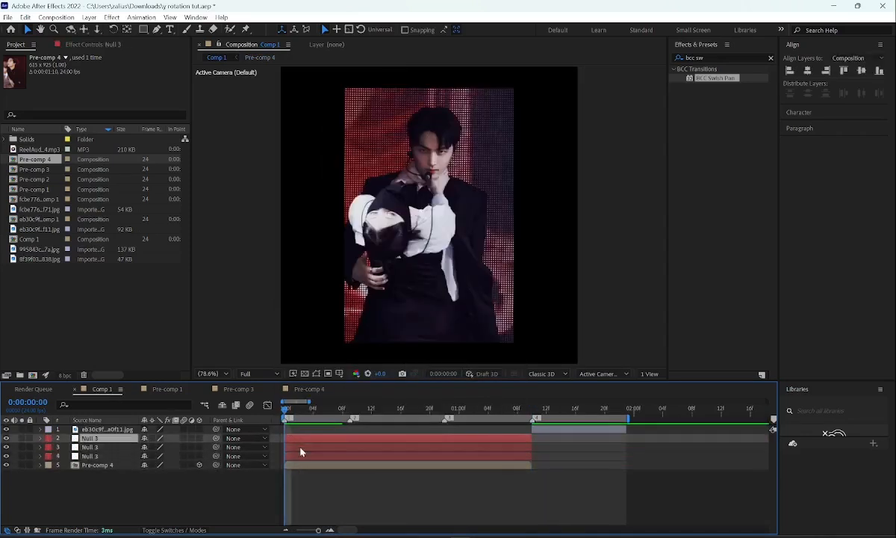
- Scale Pre-comp 4 to 78% and parent it to the null directly above it, layer 5
left_click(294, 474)
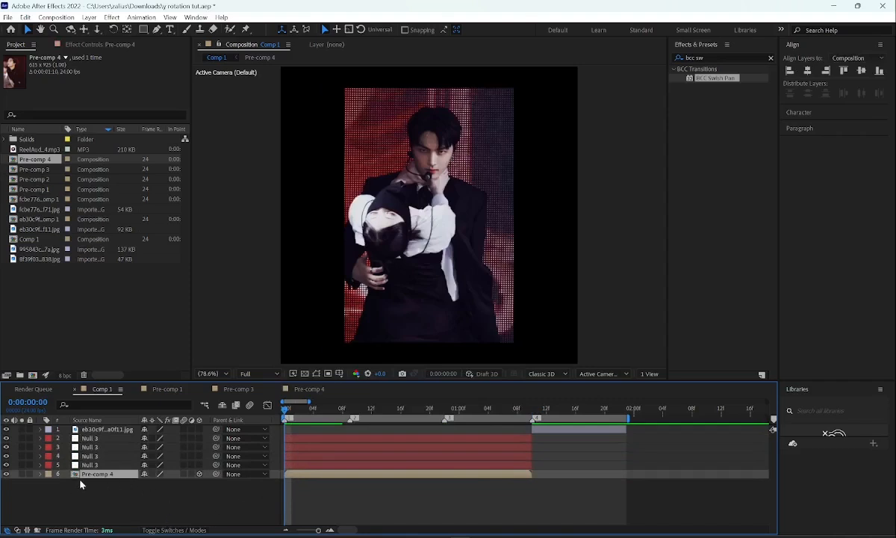
key("s")
left_click_drag(182, 484, 80, 465)
- Add a 100% scale keyframe to the layer 5 null at frame 0, and make all four nulls 3D
key("s")
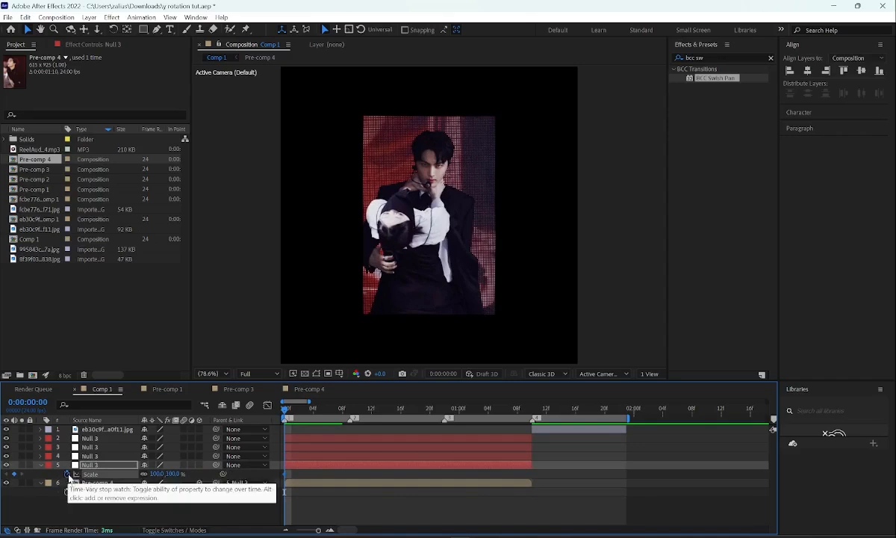
key("r")
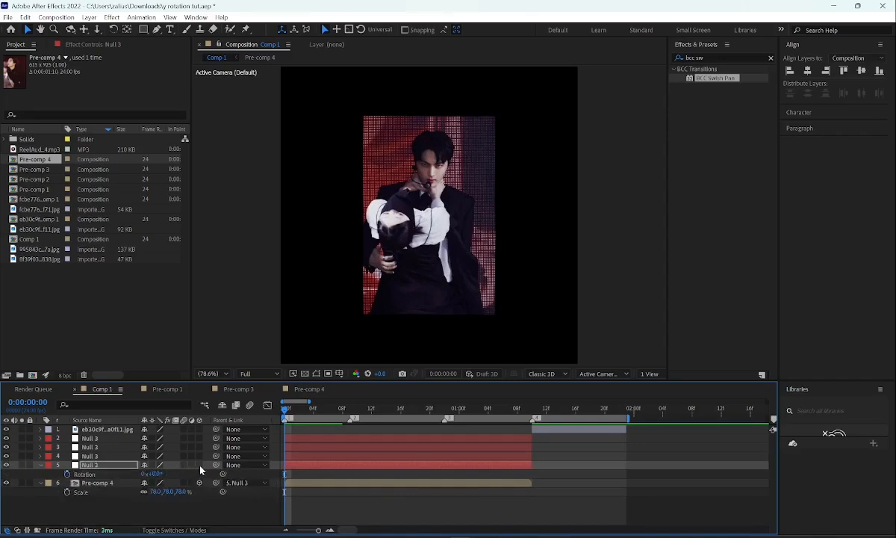
left_click_drag(198, 465, 199, 439)
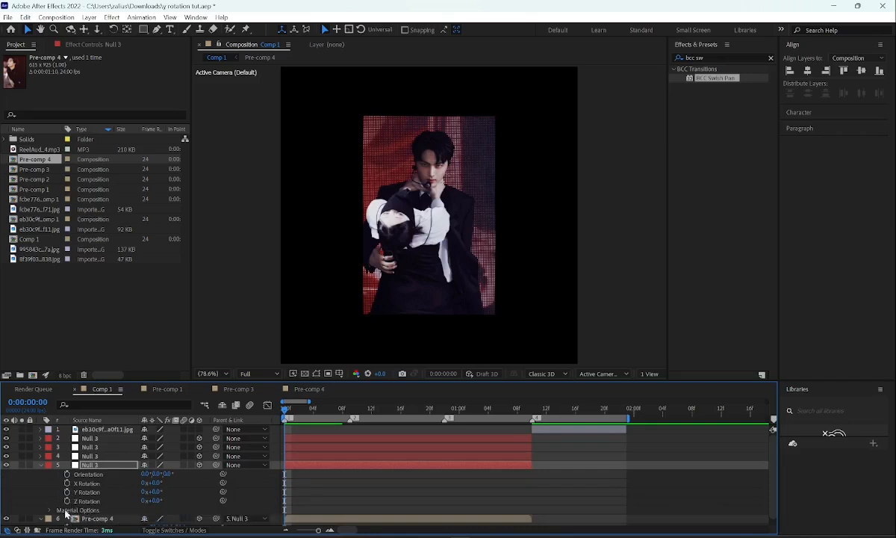
- Place the layer 5 null's 100% scale and 0° Y Rotation keyframes at frame 15, and return to frame 0
key("s")
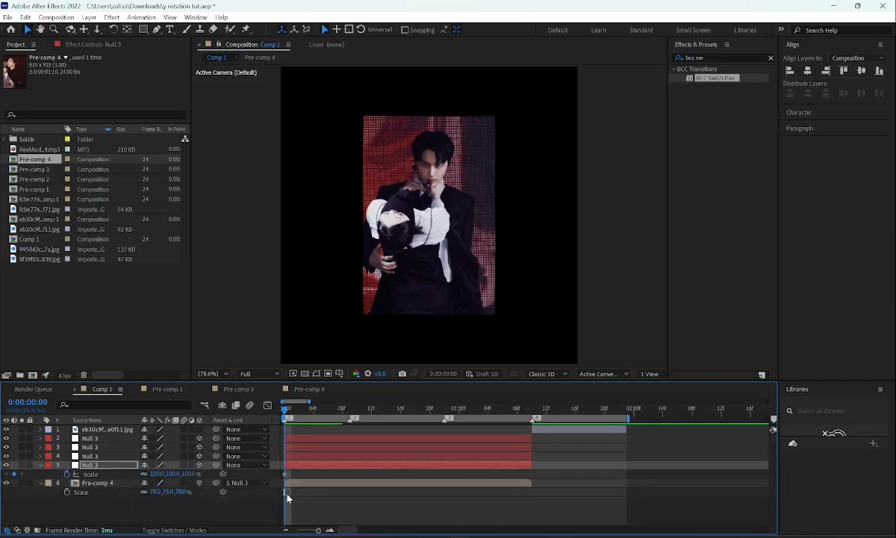
key("u")
key("u")
left_click(330, 531)
left_click_drag(303, 478, 502, 492)
left_click_drag(286, 408, 295, 435)
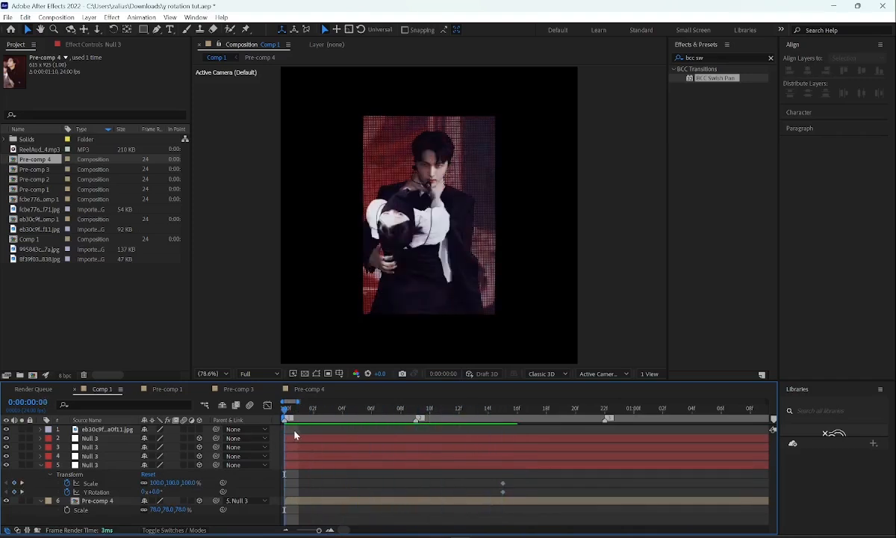
- Keyframe the layer 5 null at frame 0 with 0% scale and 180° Y Rotation
left_click(115, 484)
left_click_drag(317, 532, 310, 530)
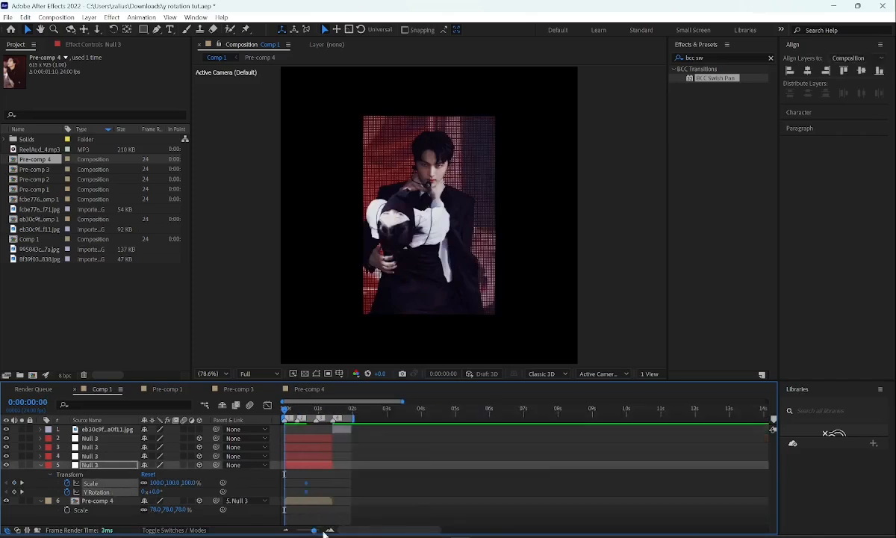
left_click(304, 478)
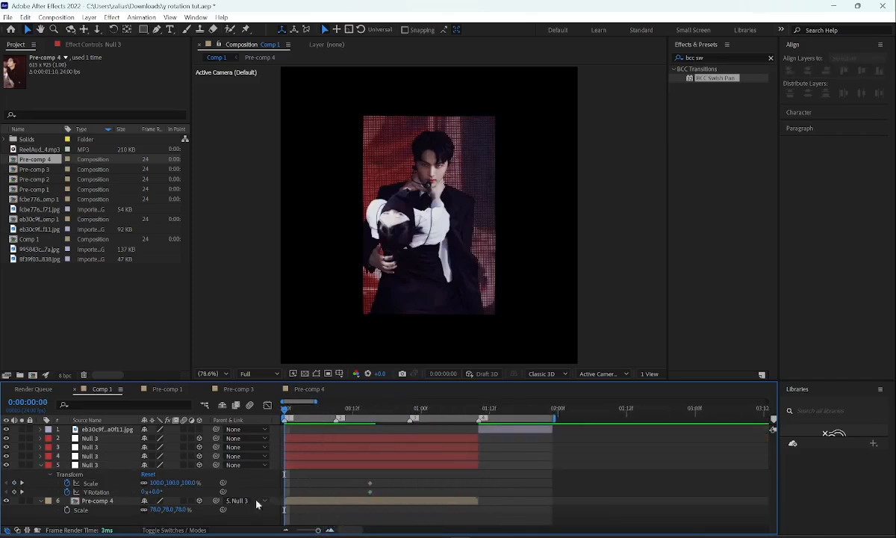
left_click(189, 483)
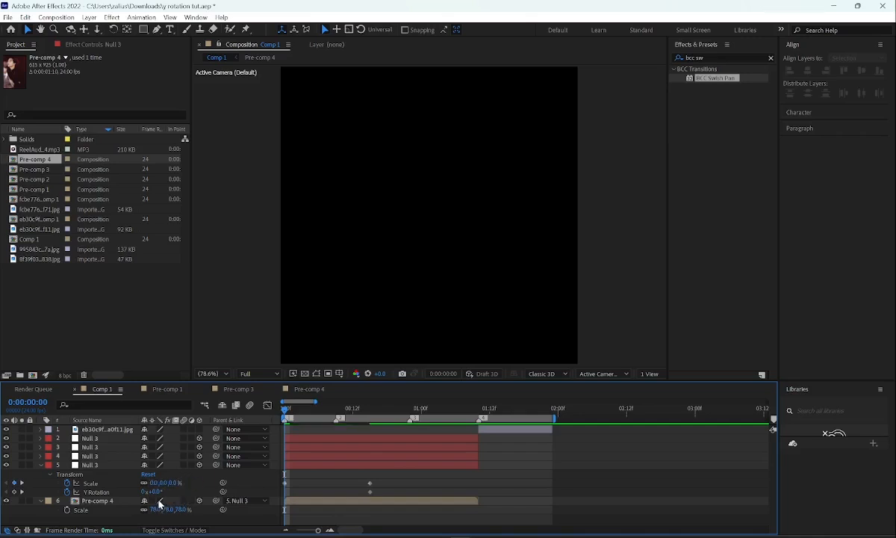
left_click(158, 491)
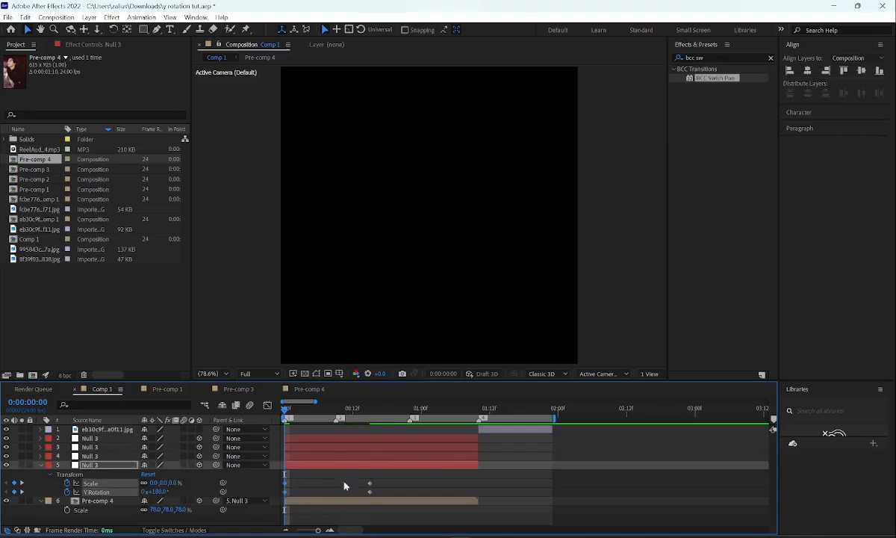
- Easy Ease the layer 5 null's scale and Y Rotation keyframes, and shape the scale graph with a steep start and gentle finish
left_click_drag(382, 478, 277, 497)
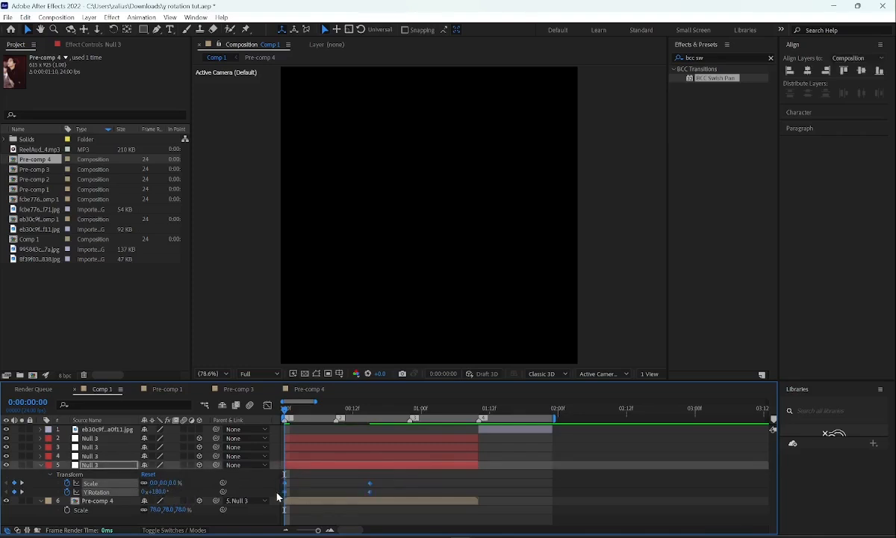
left_click(268, 405)
left_click(97, 484)
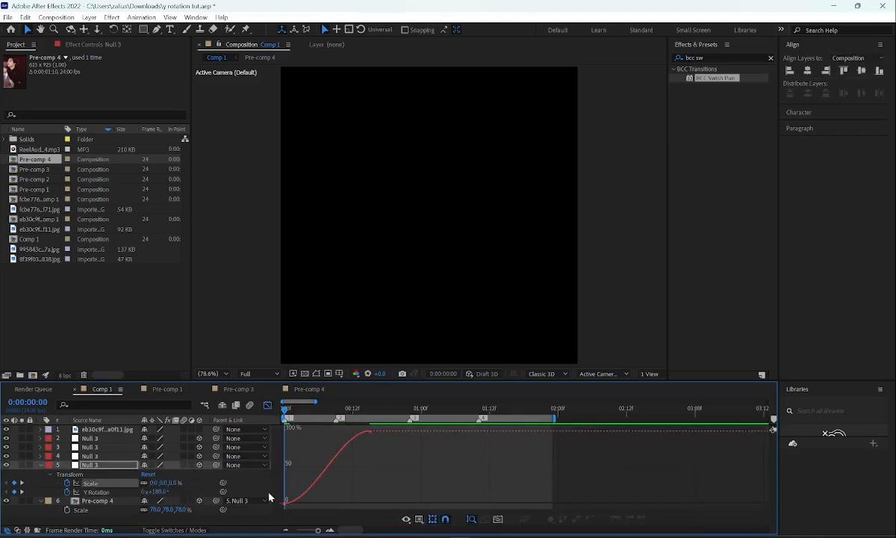
left_click(284, 503)
left_click_drag(312, 506, 289, 443)
left_click_drag(341, 432, 290, 439)
left_click(292, 443)
left_click(285, 503)
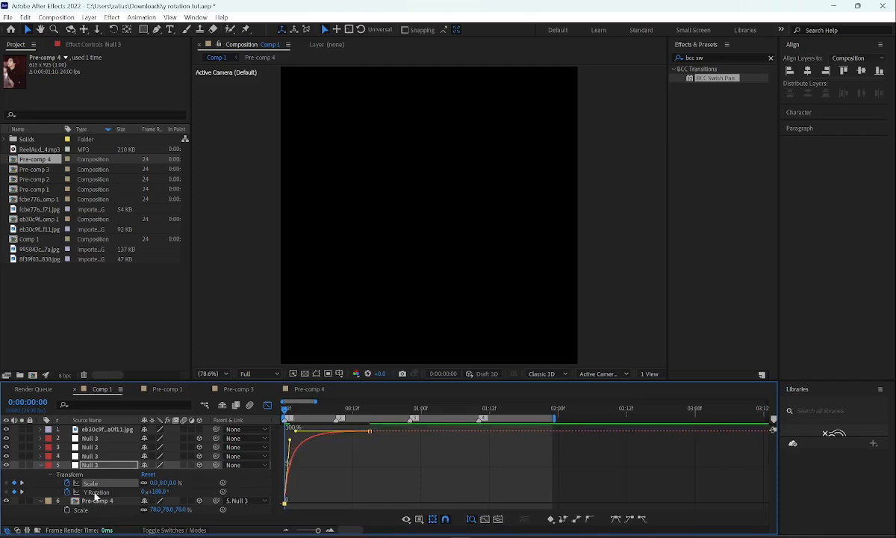
- Shape the layer 5 null's Y Rotation graph with a steep start and gentle finish, and preview the spin-in
left_click(95, 493)
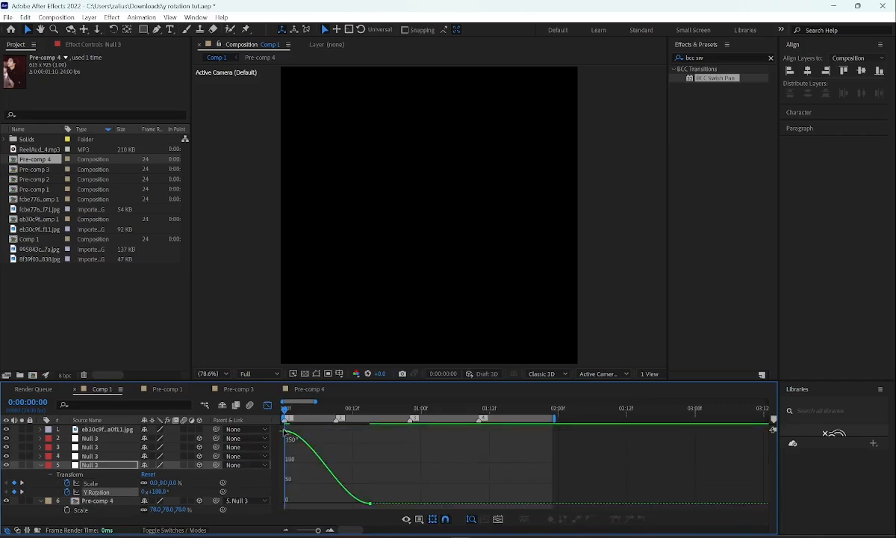
left_click(285, 431)
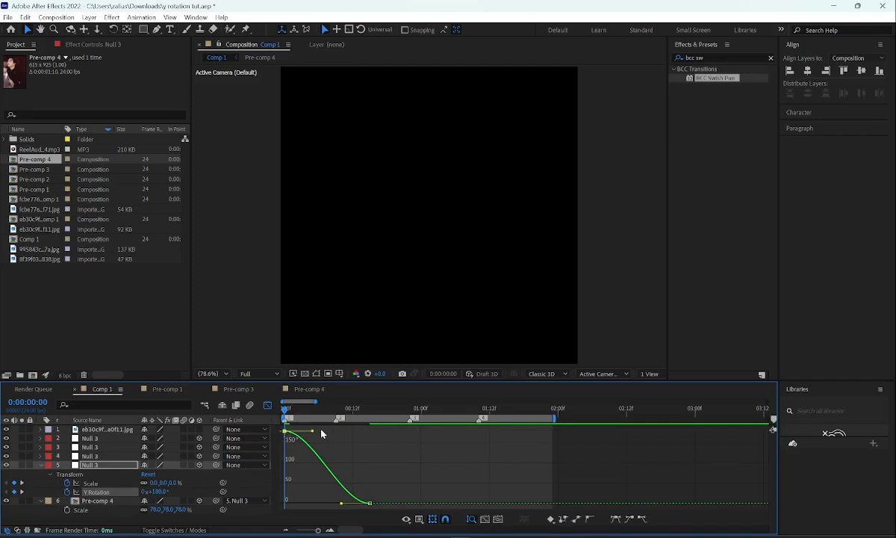
left_click_drag(312, 432, 272, 453)
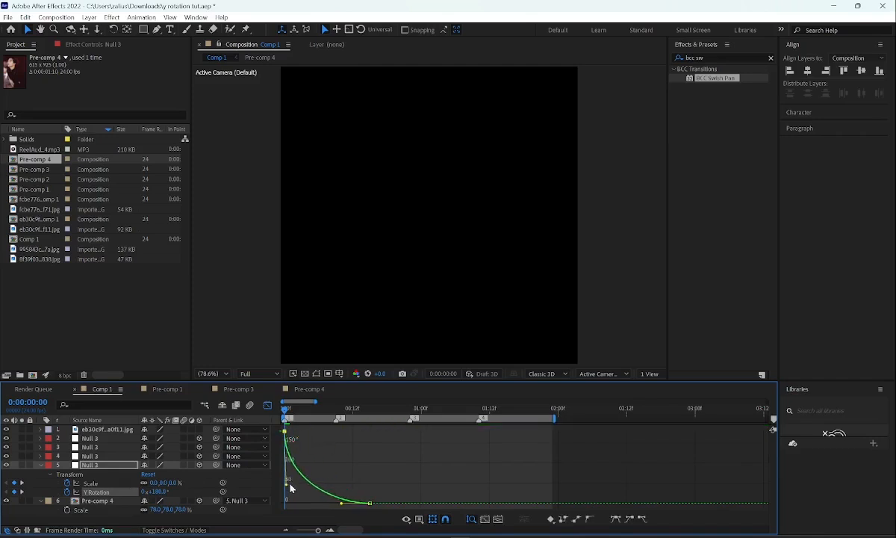
mouse_move(340, 503)
left_mouse_down()
mouse_move(302, 504)
mouse_move(291, 487)
mouse_move(324, 503)
left_mouse_up()
left_click(330, 529)
left_click(303, 430)
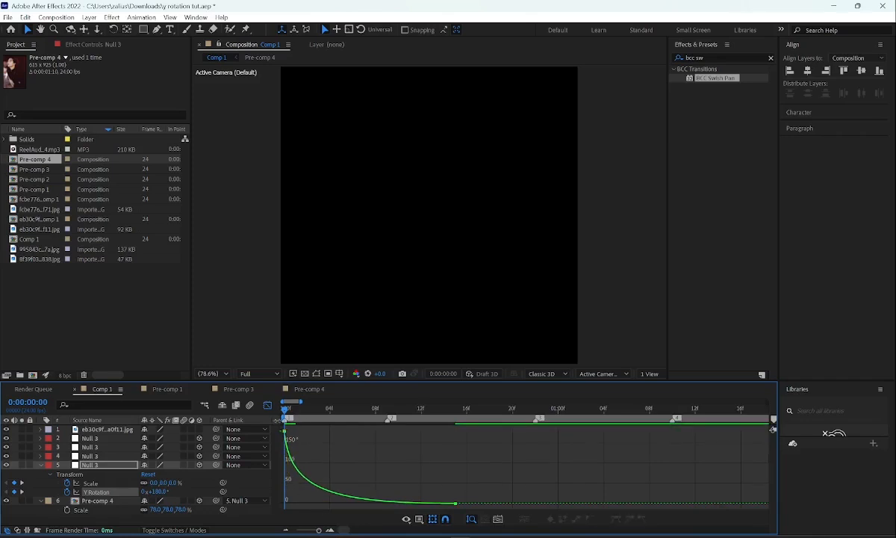
key("space")
left_click(267, 405)
key("space")
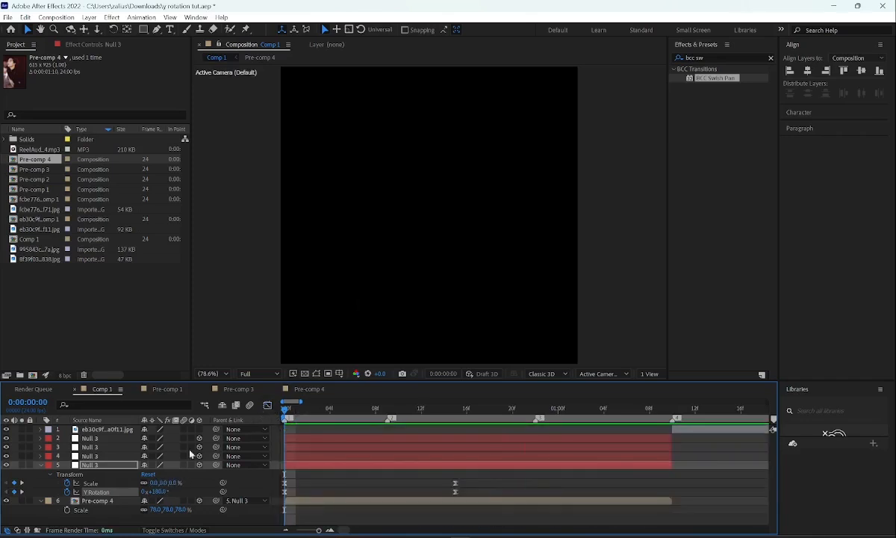
- Parent the layer 5 null to the layer 4 null, and keyframe layer 4's scale at 100% and Y Rotation at 0° at frame 3
left_click_drag(216, 464, 94, 457)
key("s")
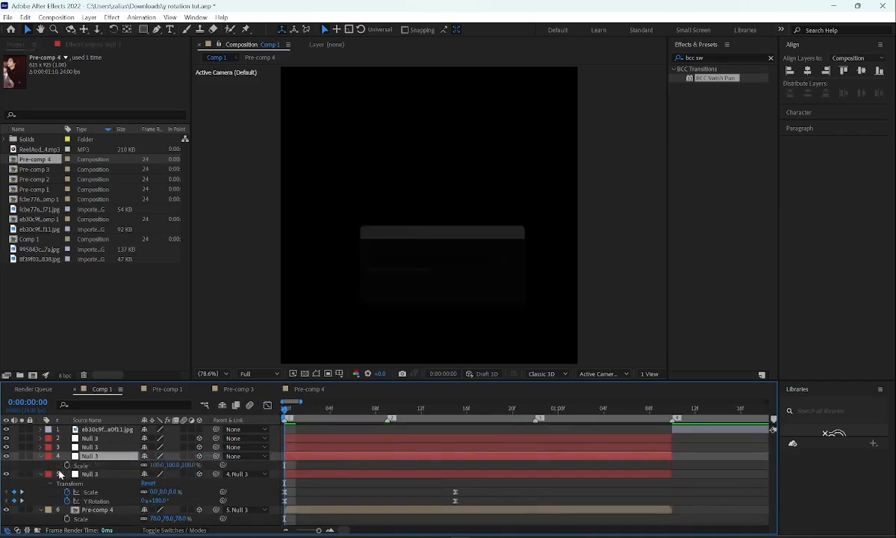
key("r")
left_click(67, 483)
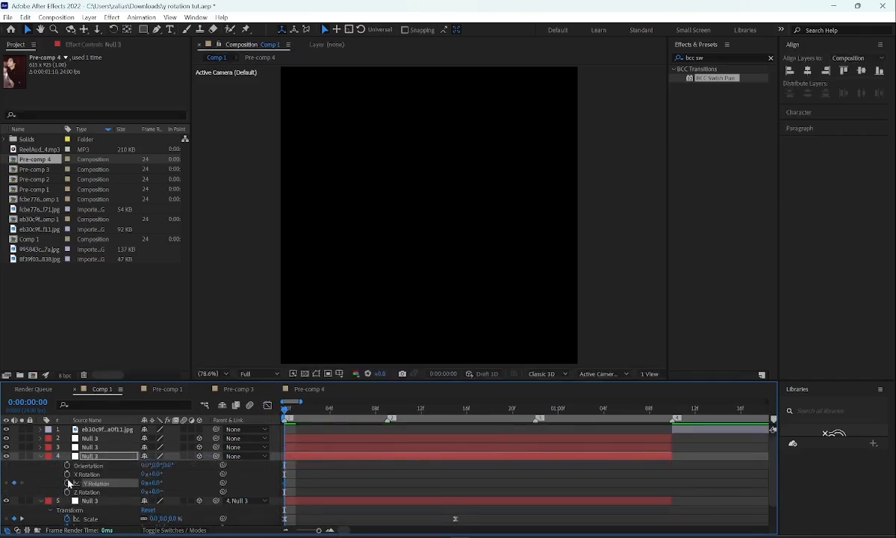
key("u")
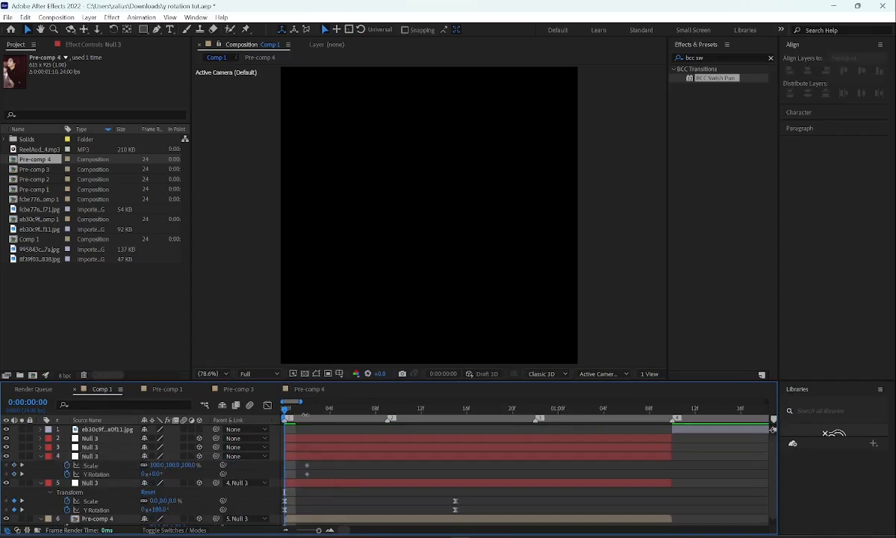
left_click(305, 412)
mouse_move(313, 463)
left_mouse_down()
mouse_move(304, 478)
mouse_move(320, 474)
left_mouse_up()
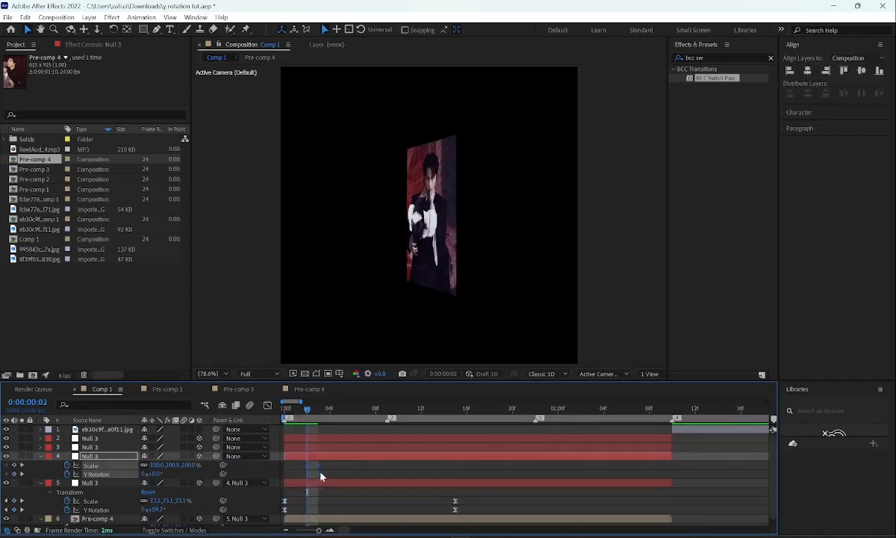
left_click(323, 471)
- Keyframe the layer 4 null to a smaller scale and about -180° Y Rotation at frame 23, with Easy Ease on all four keyframes
left_click_drag(318, 415, 469, 419)
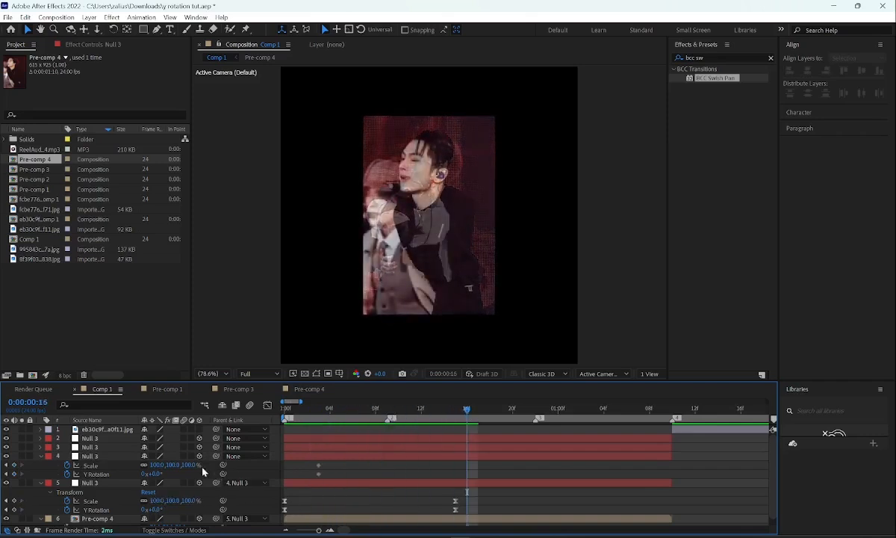
left_click_drag(190, 465, 74, 483)
left_click_drag(476, 464, 311, 477)
key("F9")
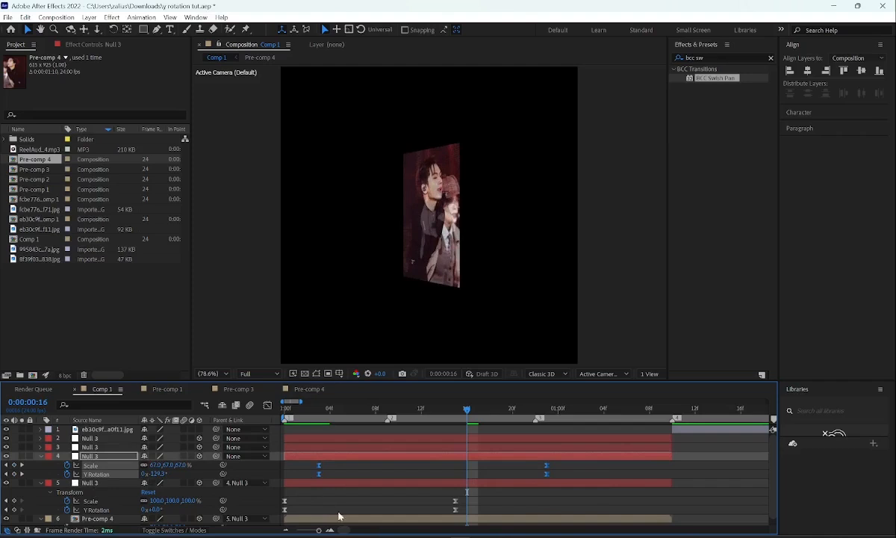
- Show the speed graph for the layer 4 null's Scale and Y Rotation, with the current time at frame 9
left_click(268, 408)
left_click(388, 409)
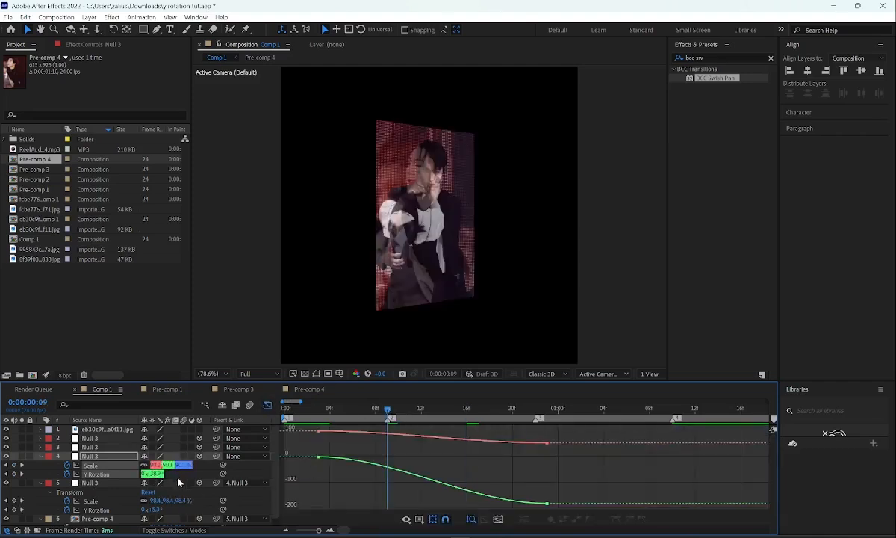
right_click(350, 473)
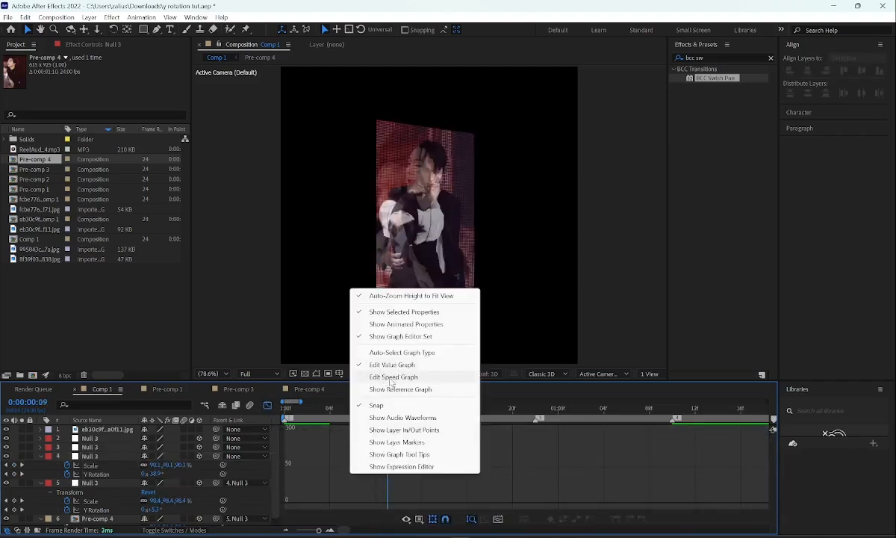
left_click(387, 377)
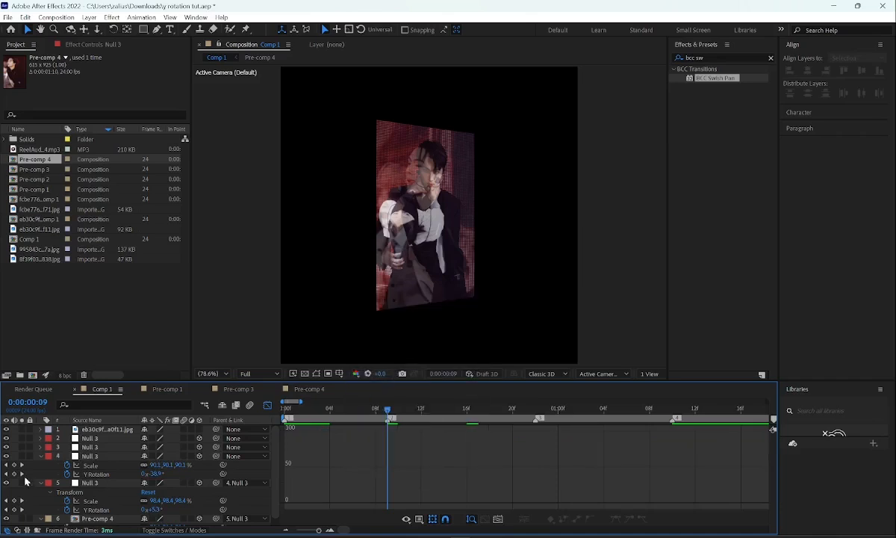
left_click(99, 476)
left_click(99, 476, "ctrl")
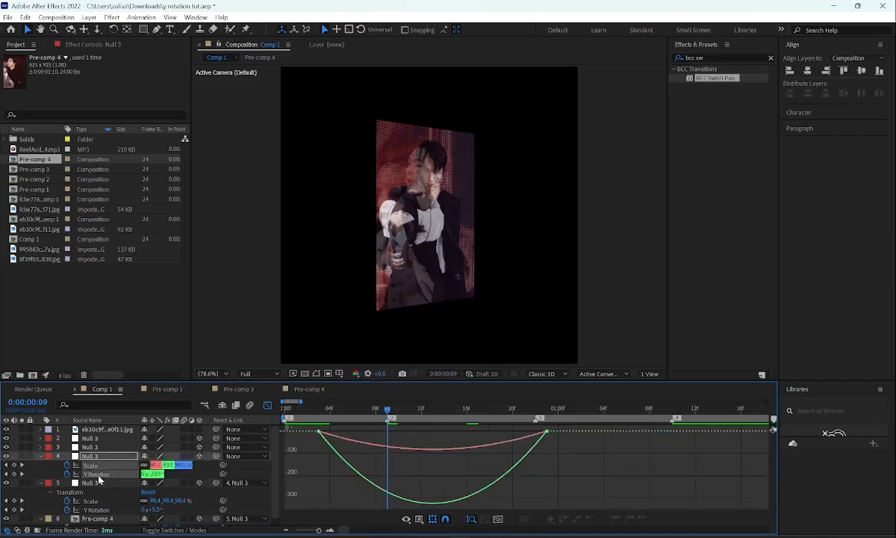
- Shape the layer 4 null's Scale and Y Rotation speed curves to peak near the frame 9 marker, and preview the spin
left_click_drag(286, 399, 594, 478)
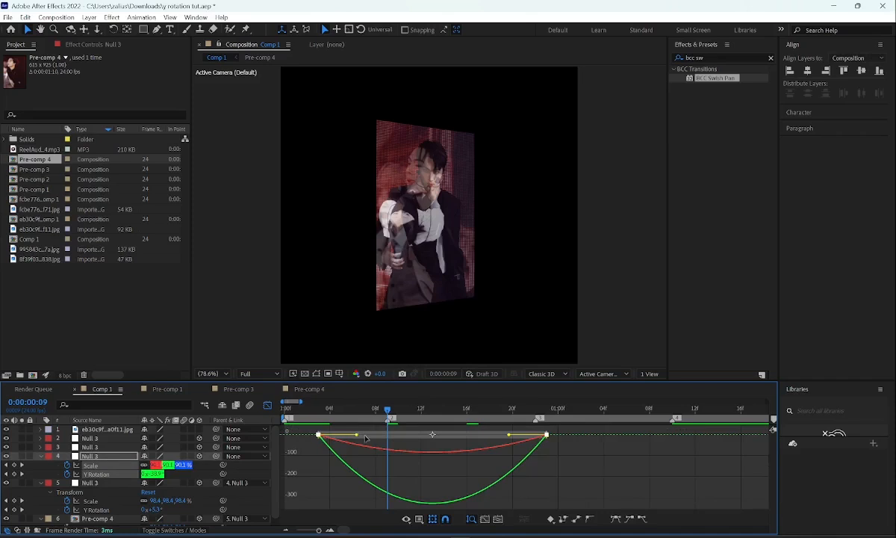
left_click_drag(359, 437, 399, 446)
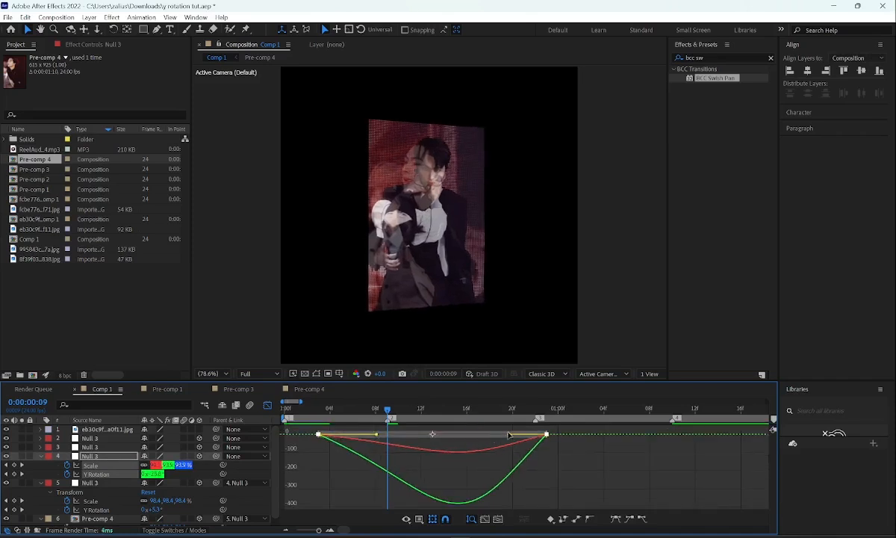
left_click_drag(509, 435, 441, 434)
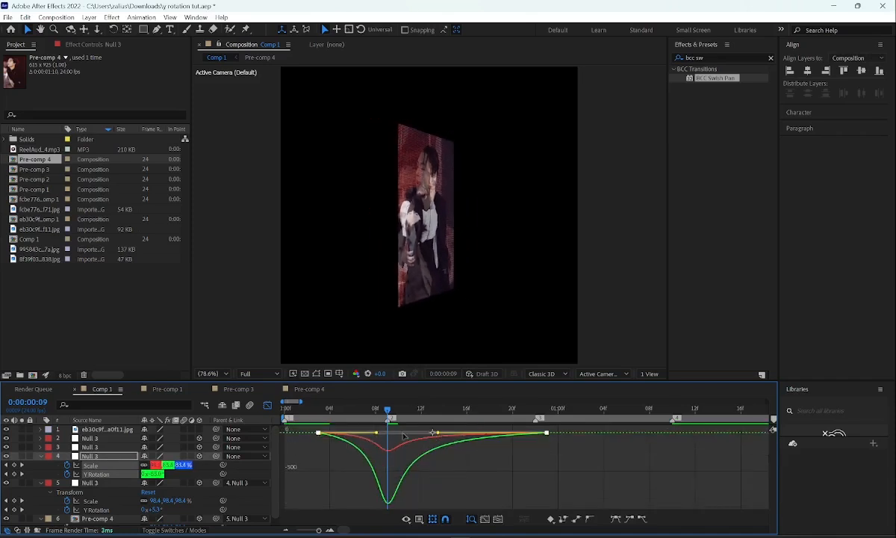
left_click_drag(348, 409, 366, 437)
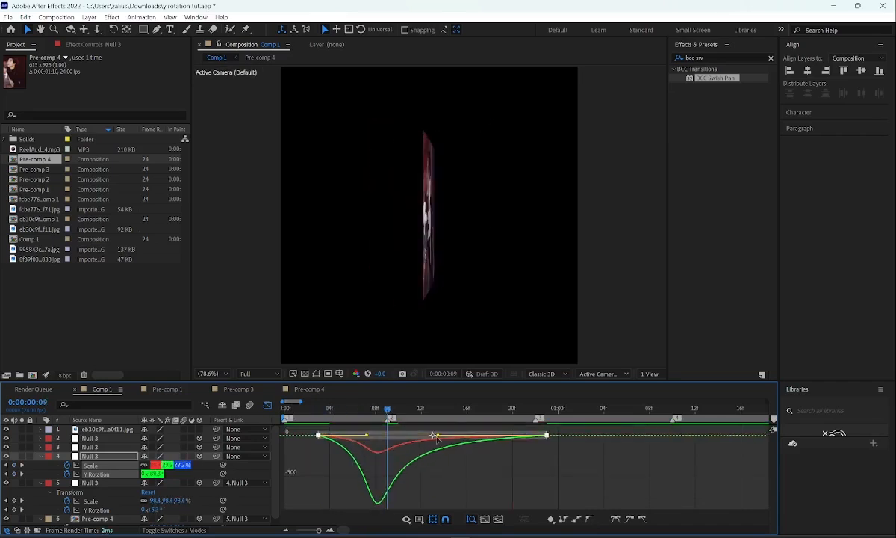
left_click_drag(441, 437, 457, 434)
left_click_drag(362, 410, 323, 413)
key("space")
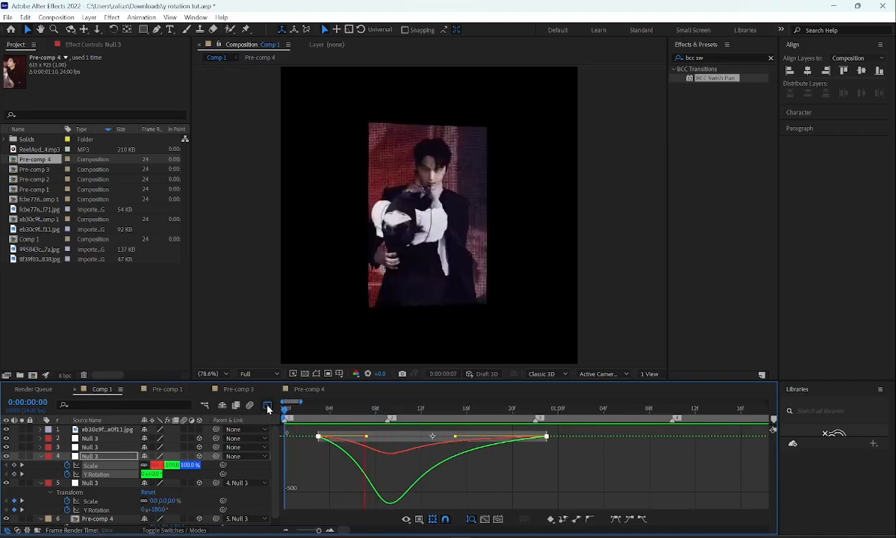
left_click(268, 408)
key("u")
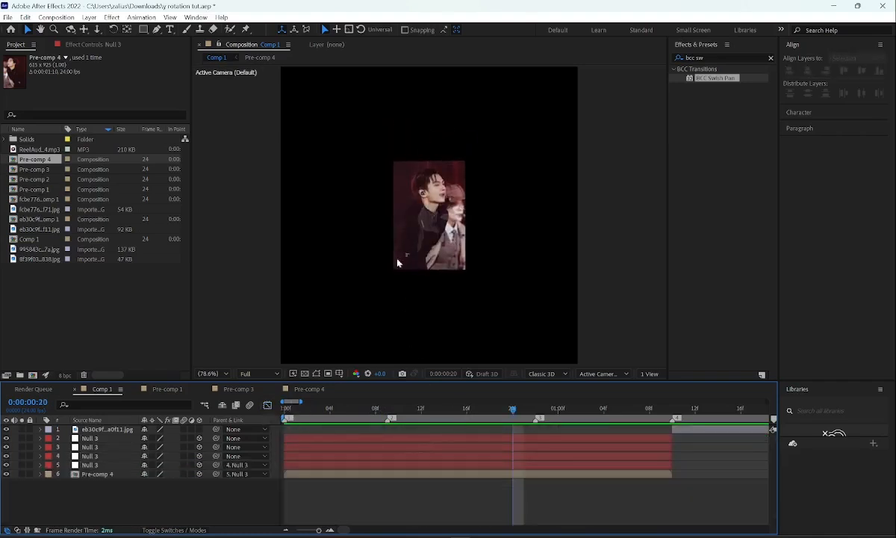
- In Pre-comp 4, pre-compose the fcbe776 image layer, moving all attributes into the new composition
left_click(425, 474)
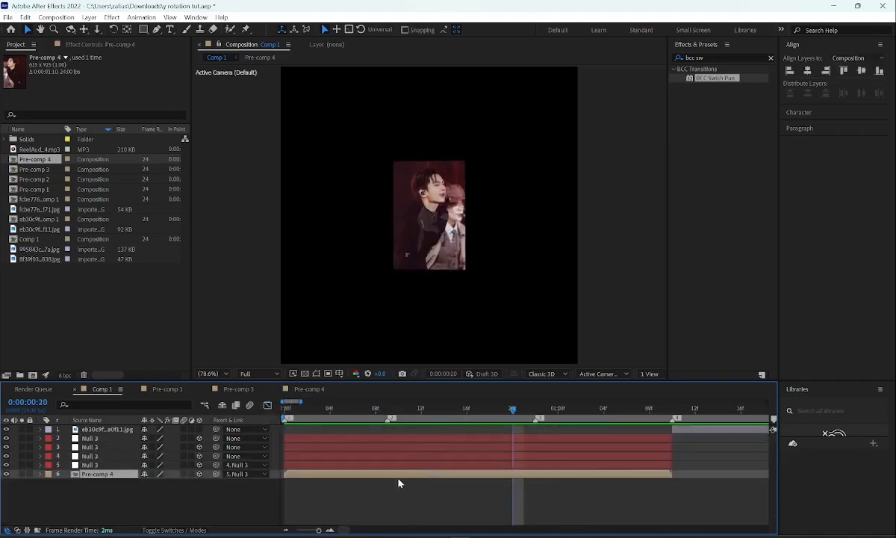
double_click(401, 473)
left_click(408, 447)
left_click(412, 438)
key("i")
right_click(401, 439)
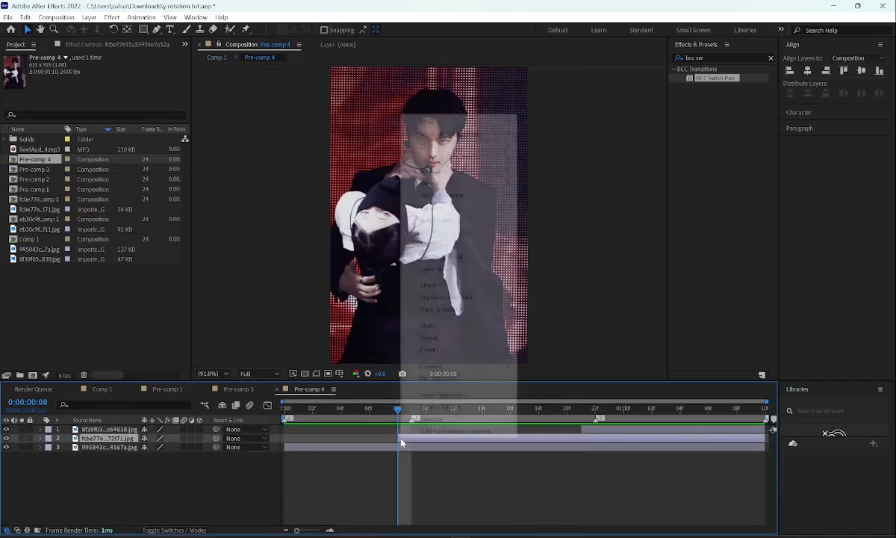
left_click(436, 378)
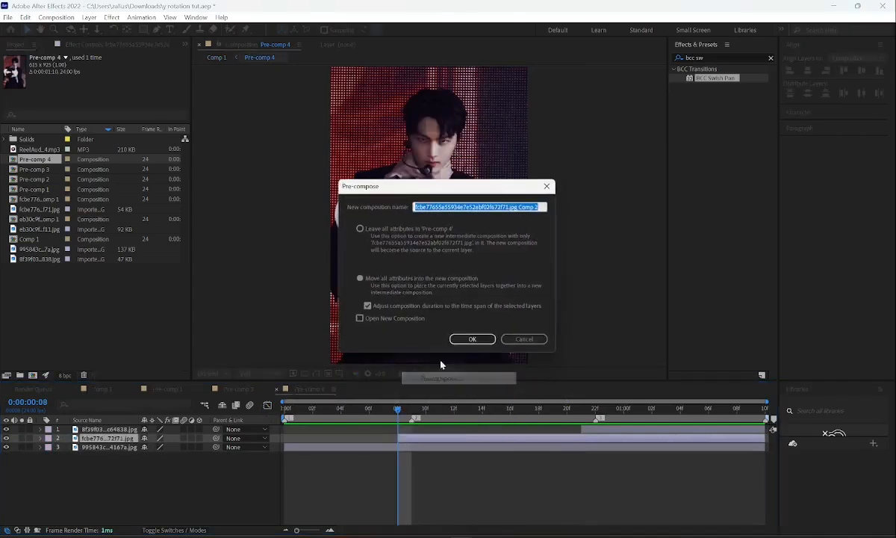
left_click(465, 340)
- Make the pre-composed fcbe776 layer 3D, set its Y Rotation to 180°, and return to Comp 1
left_click(198, 439)
key("r")
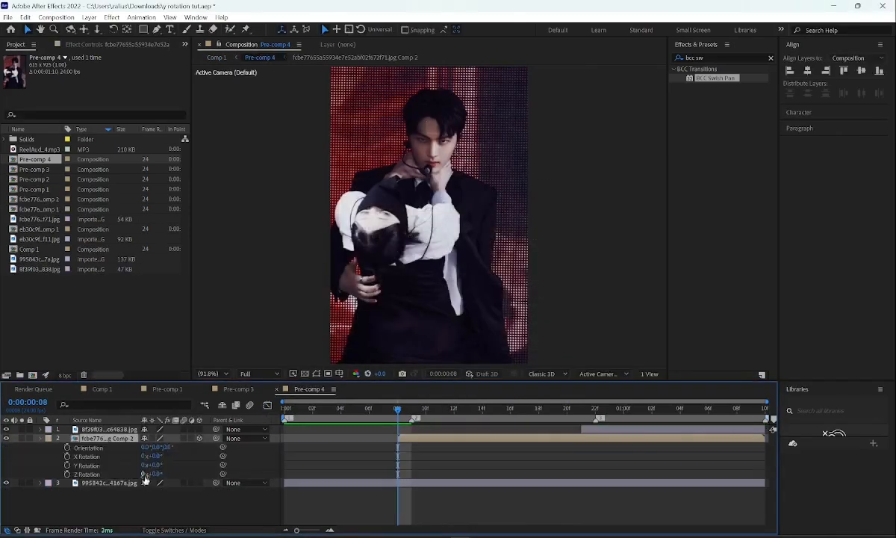
type("180")
key("Return")
left_click(445, 411)
left_click_drag(446, 411, 496, 413)
left_click(103, 388)
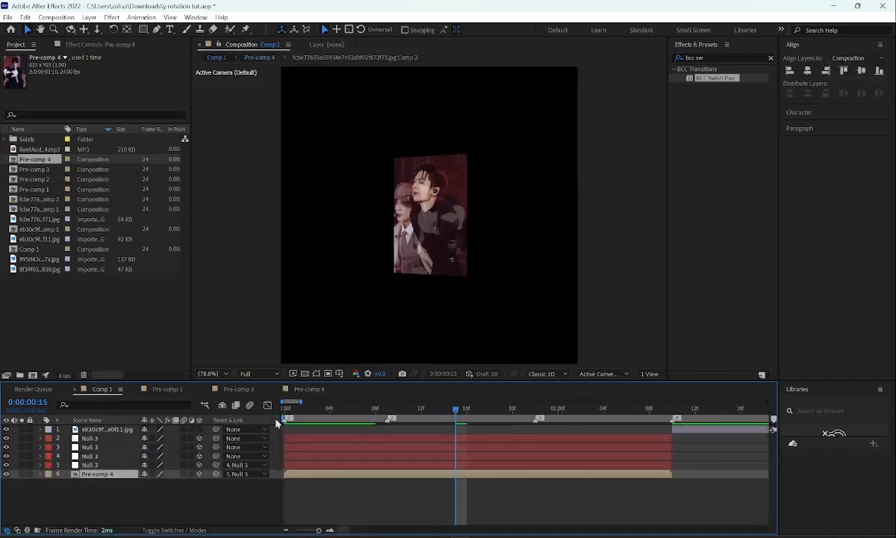
- Parent the layer 4 null to the layer 3 null, and keyframe layer 3's scale at 100% and Y Rotation at 0° at frame 15
left_click(133, 456)
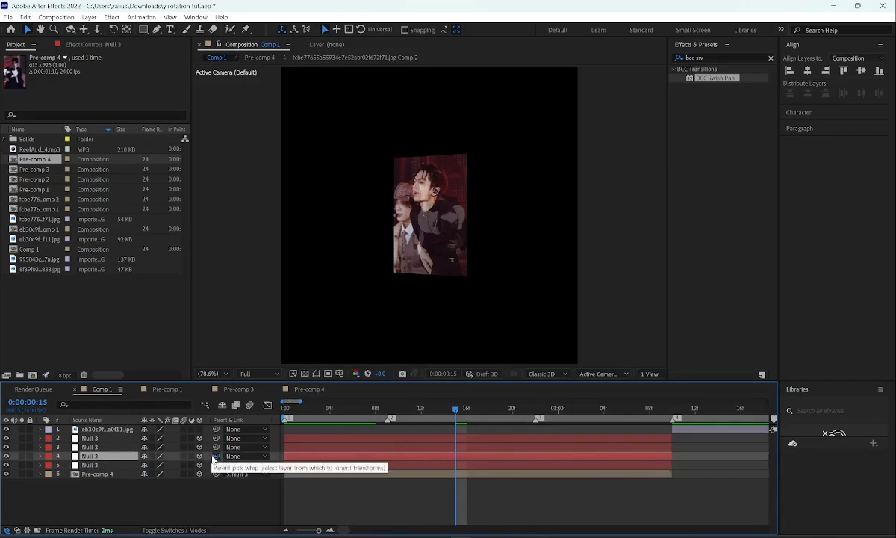
left_click_drag(215, 455, 86, 447)
key("s")
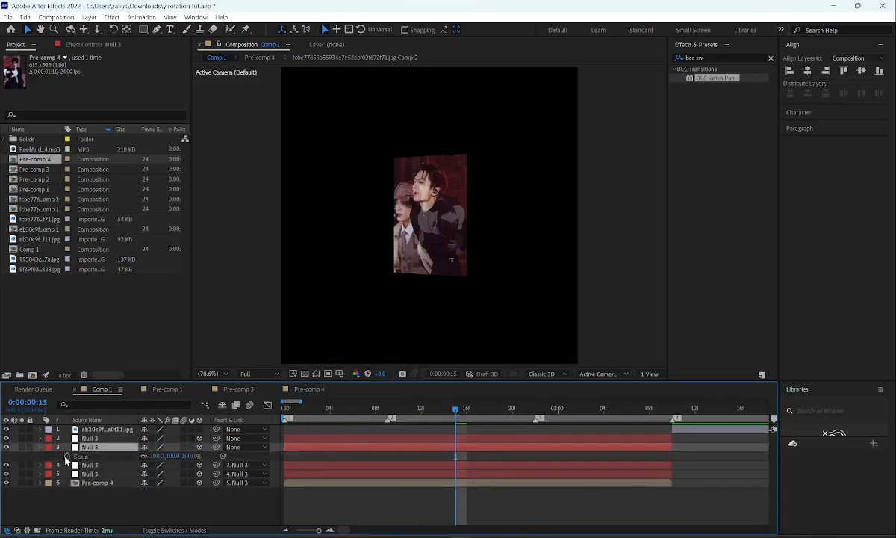
left_click(67, 456)
key("r")
left_click(67, 474)
key("u")
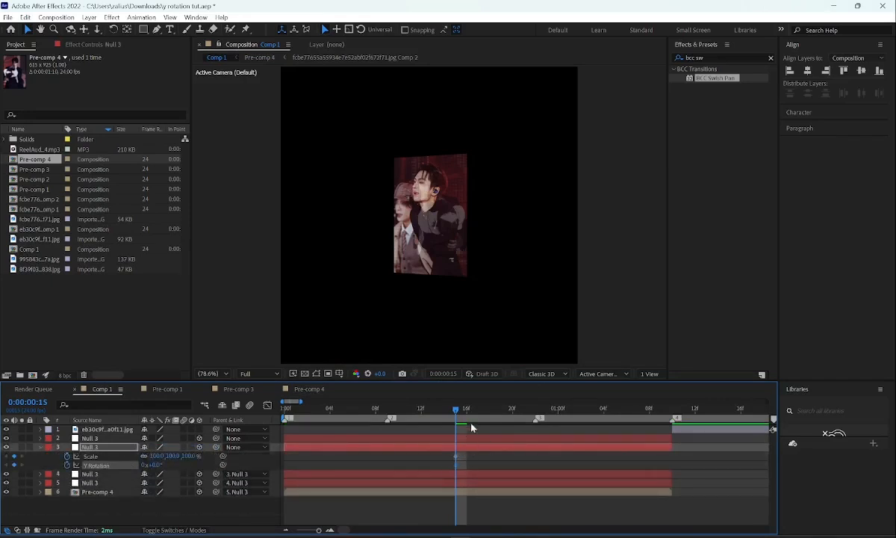
- Keyframe the layer 3 null's scale at 245% and Y Rotation at -180° at 0:00:01:09
left_click_drag(457, 417, 660, 413)
left_click_drag(189, 455, 233, 441)
left_click(161, 465)
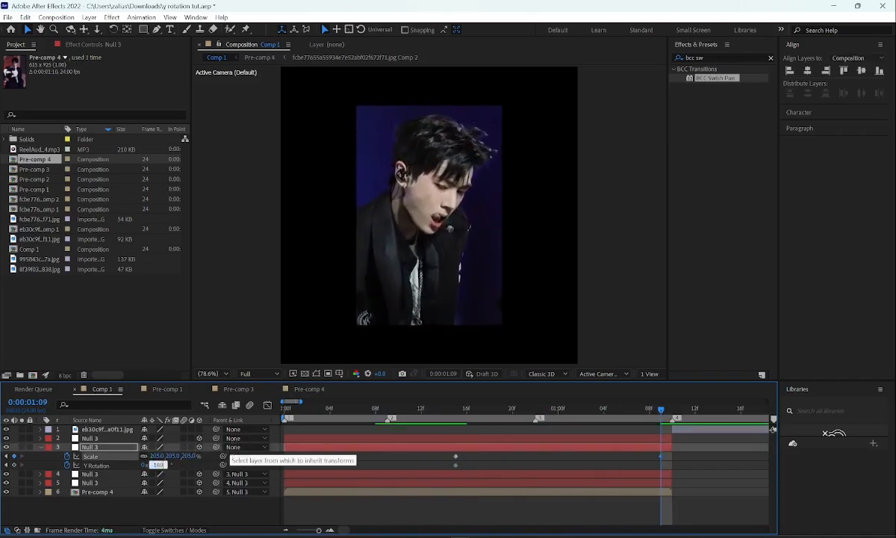
type("-180")
key("Return")
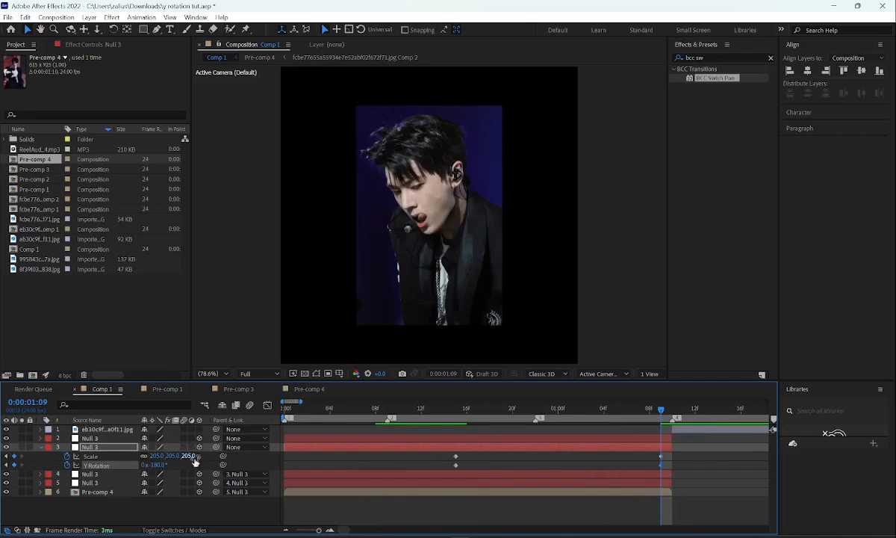
left_click_drag(194, 461, 403, 457)
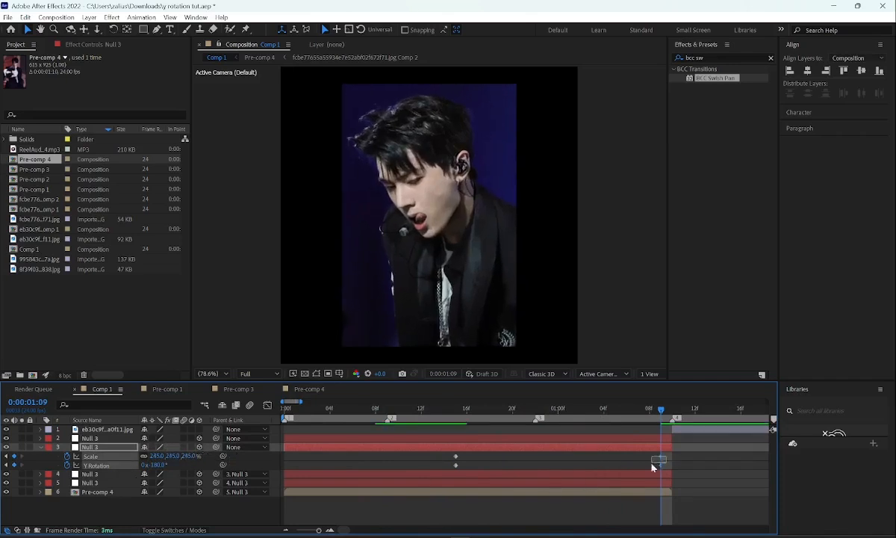
- Move the layer 3 null's two end keyframes to 0:00:01:10 and apply Easy Ease to all four keyframes
left_click_drag(662, 465, 673, 465)
left_click_drag(681, 455, 441, 472)
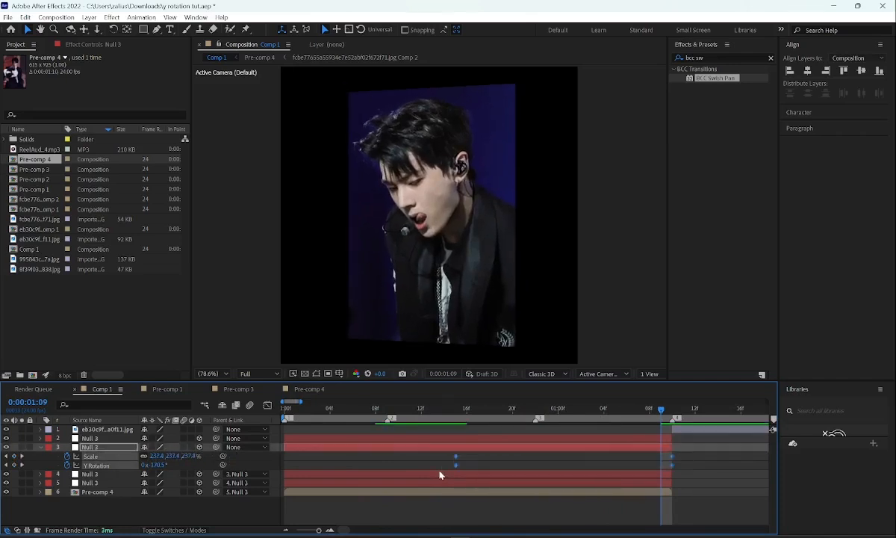
key("F9")
- Shape the layer 3 null's Scale and Y Rotation speed curves to peak at the frame 22 marker, and preview the animation
left_click(267, 404)
left_click_drag(417, 434, 705, 494)
left_click_drag(491, 463, 514, 463)
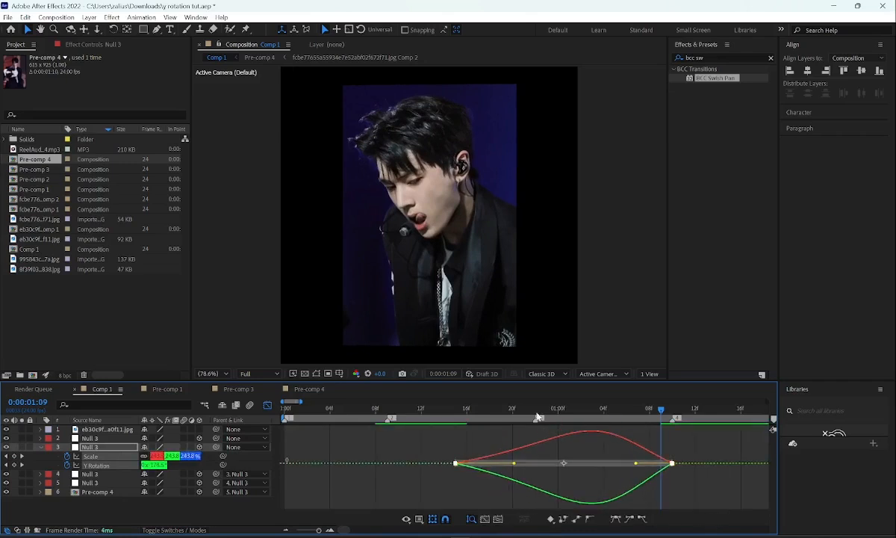
left_click(535, 412)
left_click_drag(633, 463, 579, 463)
left_click_drag(513, 464, 515, 464)
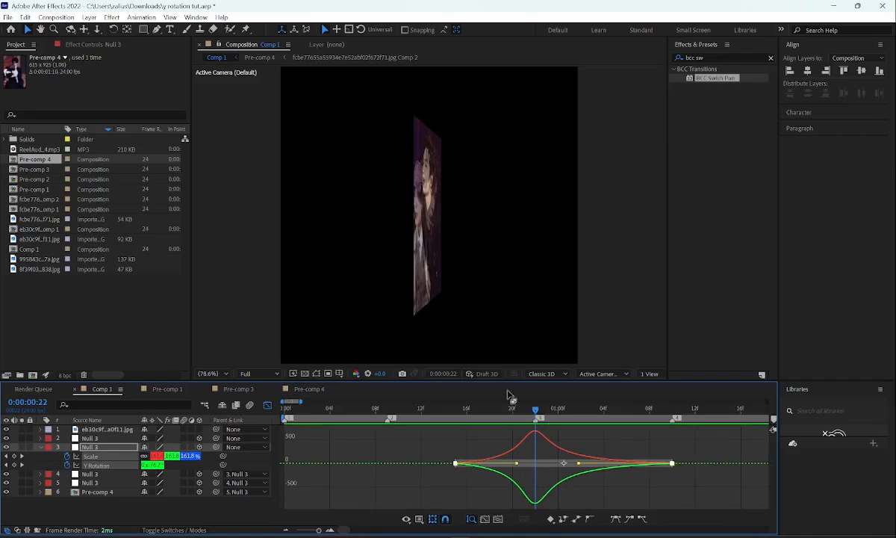
left_click(268, 406)
key("space")
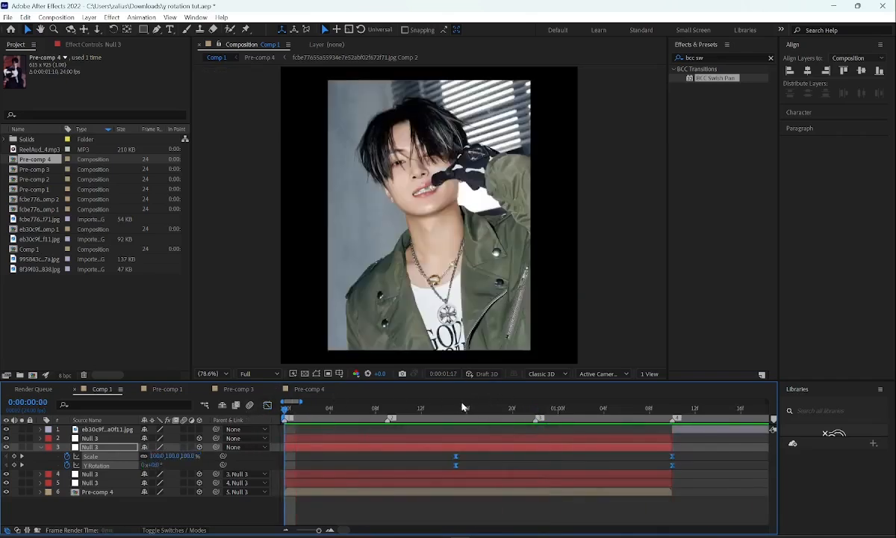
- Parent the layer 3 null to the layer 2 null
left_click_drag(458, 413, 506, 429)
left_click(506, 430)
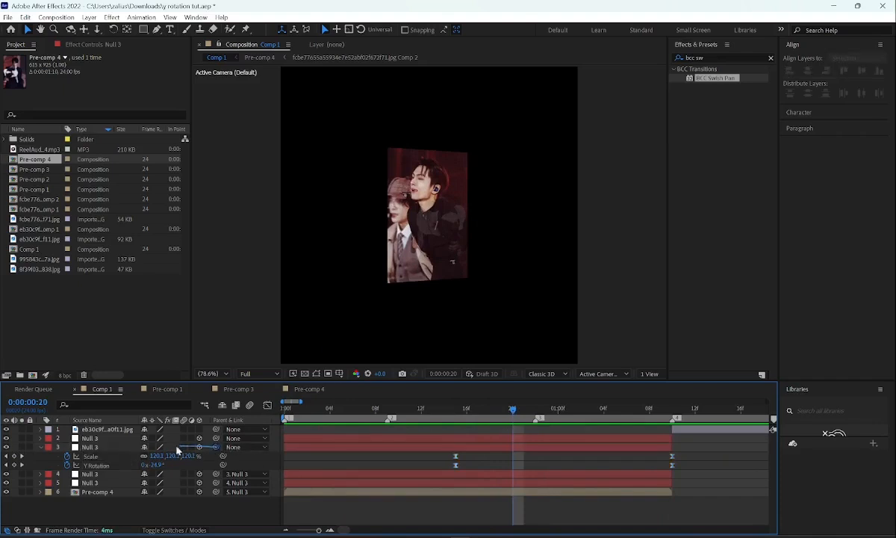
left_click_drag(178, 451, 102, 442)
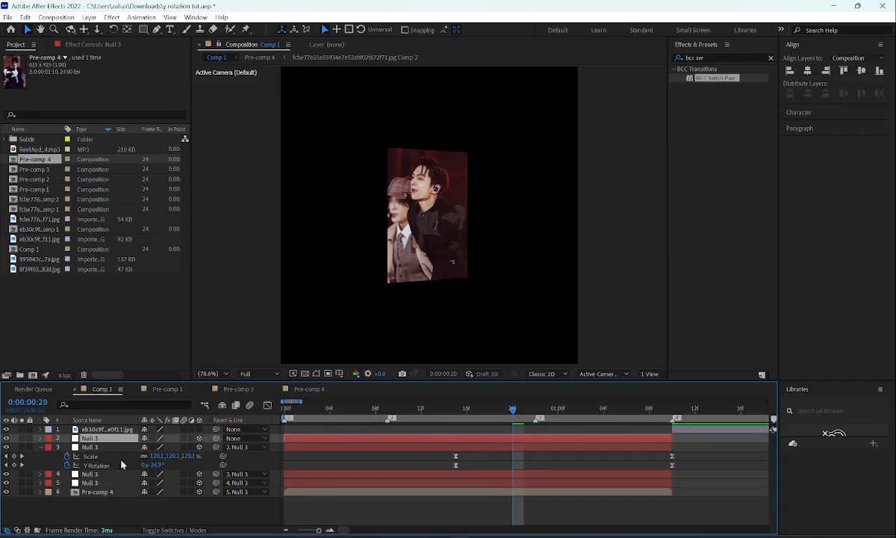
- Separate the dimensions of the layer 2 null's Position property
right_click(100, 448)
left_click(90, 439)
key("p")
right_click(94, 447)
left_click(149, 310)
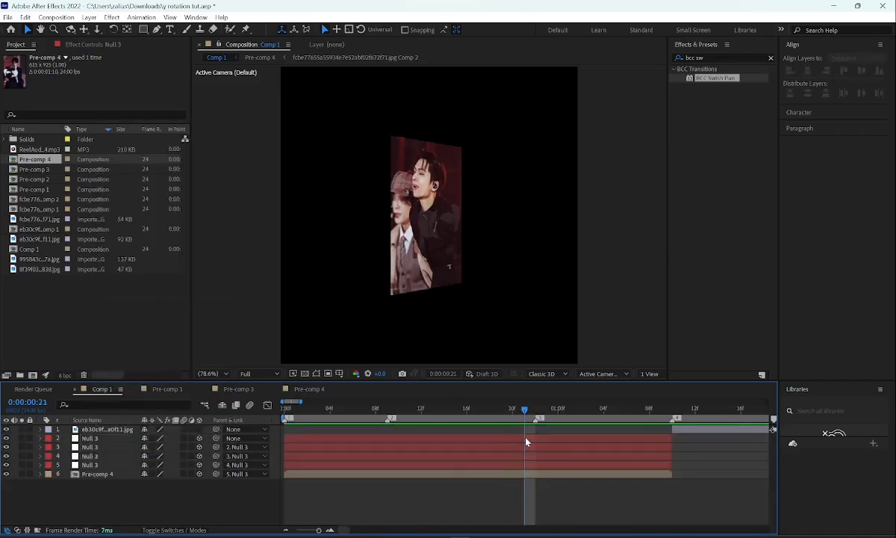
left_click(526, 439)
key("alt+shift+p")
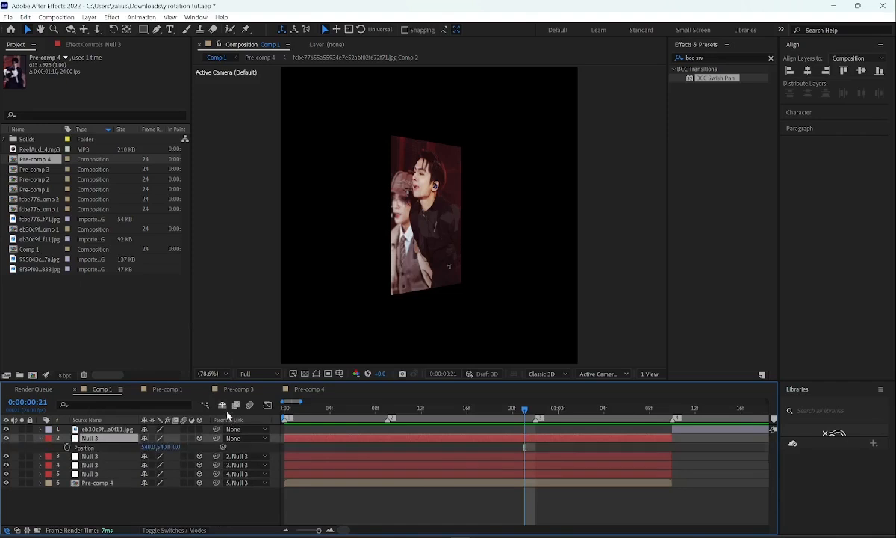
right_click(101, 449)
left_click(149, 306)
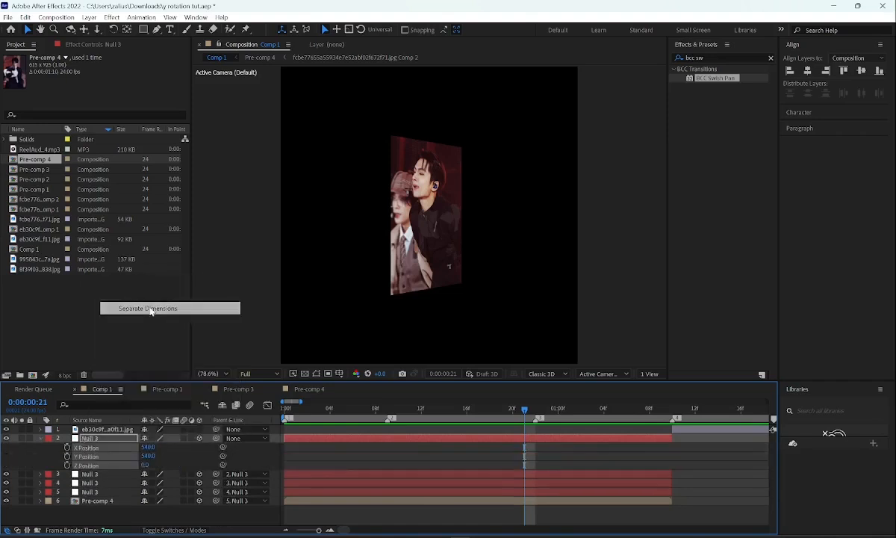
- Keyframe the layer 2 null's X Position at 540 and Y Rotation at 0° at frame 21
left_click(50, 453)
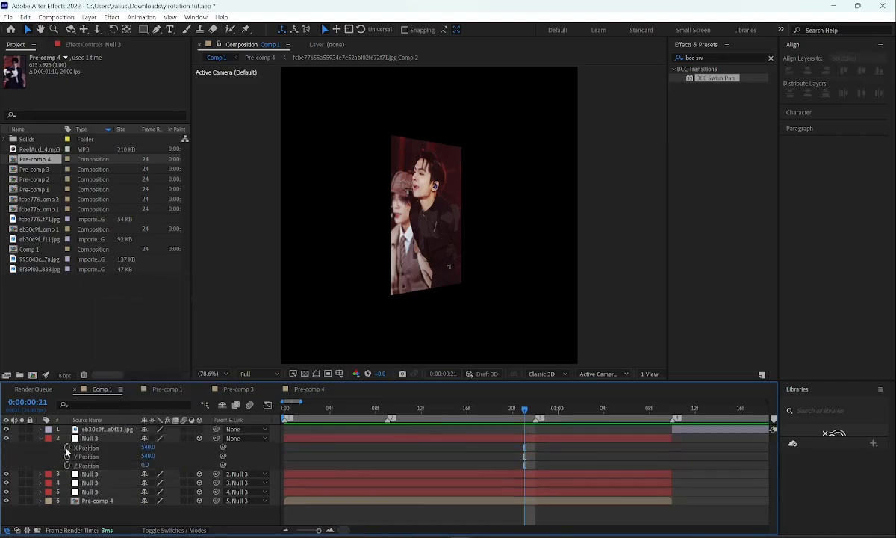
left_click(67, 448)
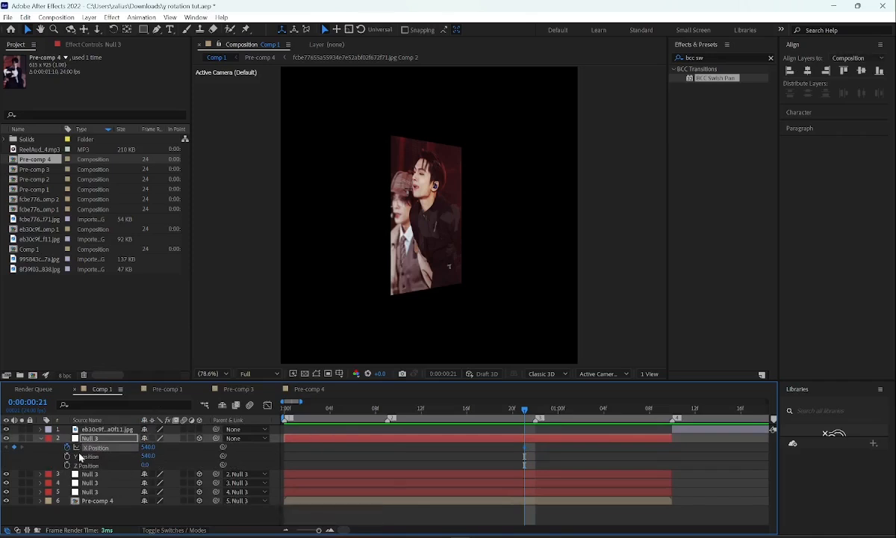
key("r")
left_click(67, 465)
key("u")
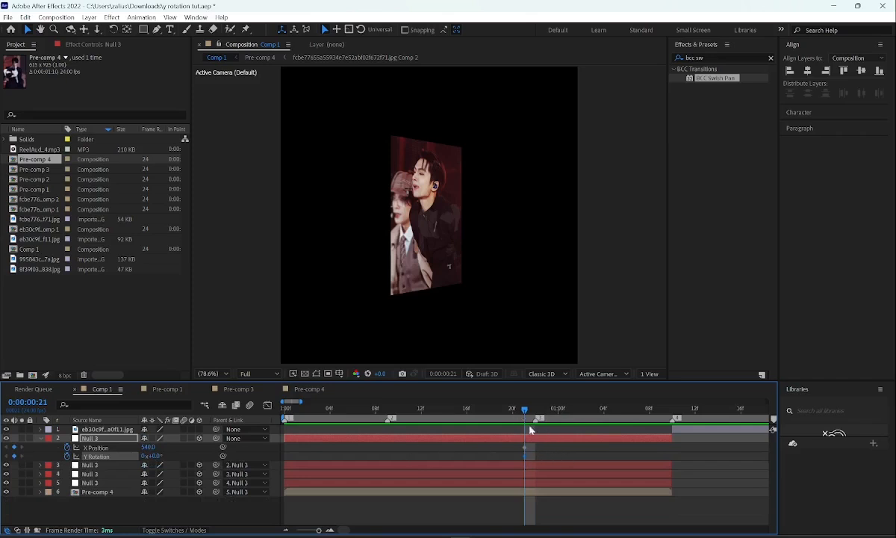
- Keyframe the layer 2 null's X Position at about 1411 at 1:08 and move that keyframe to the layer's end at marker 4
left_click_drag(525, 409, 649, 409)
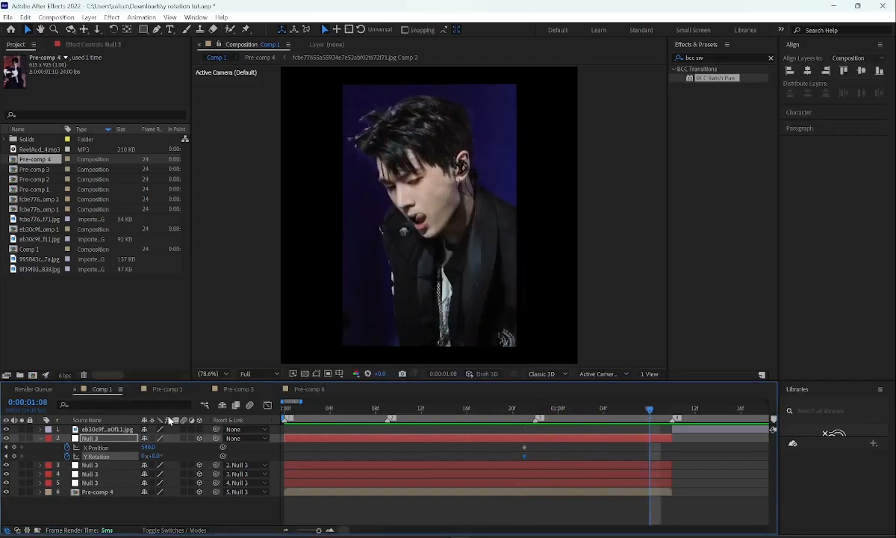
left_click_drag(147, 447, 413, 470)
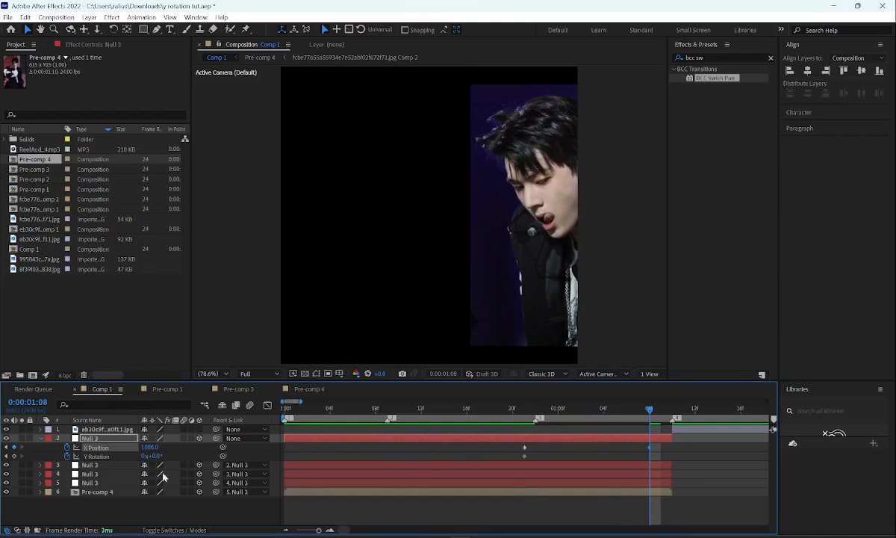
left_click_drag(149, 446, 372, 454)
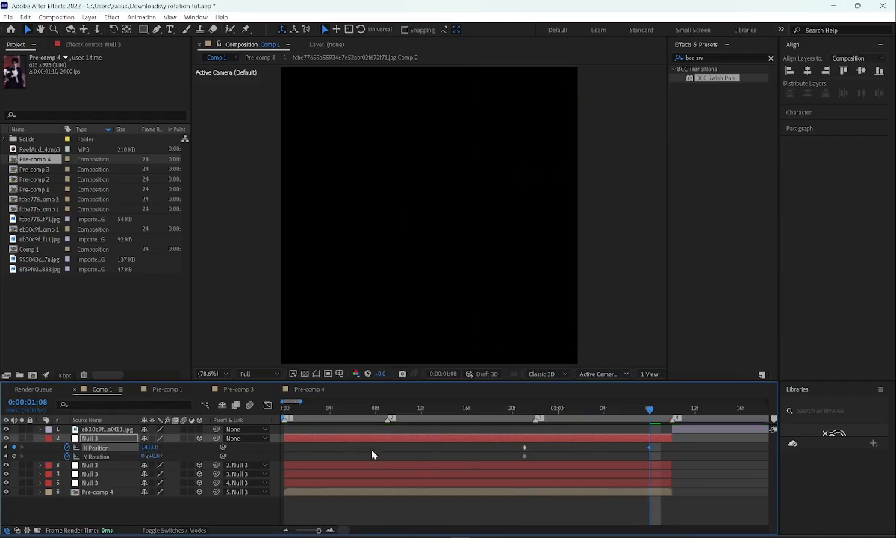
left_click_drag(648, 446, 672, 447)
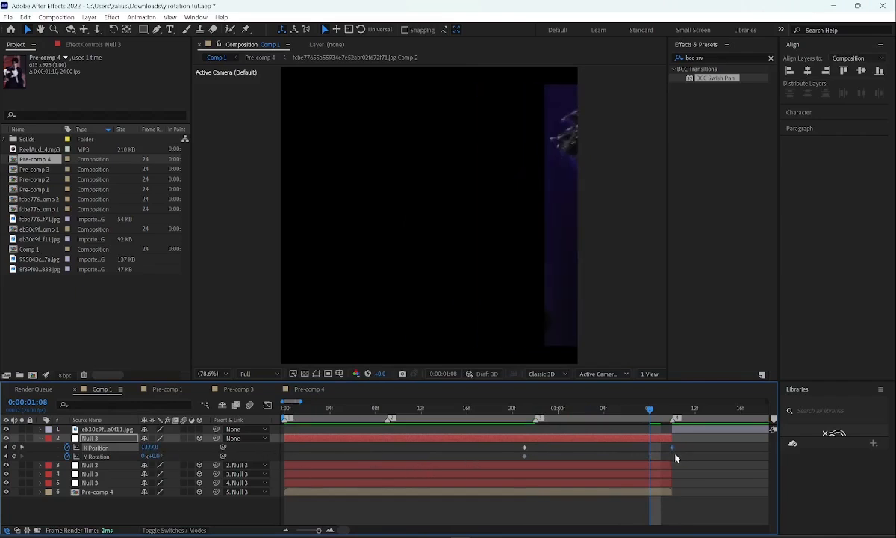
- Keyframe the layer 2 null's Y Rotation at 200°, move the keyframe to marker 4, and apply Easy Ease to all its X Position and Y Rotation keyframes
left_click(155, 456)
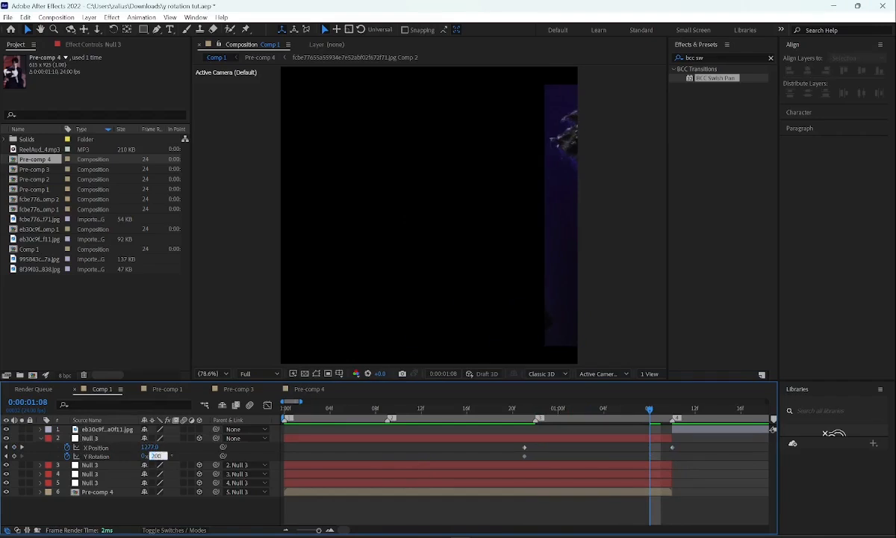
type("200")
key("Return")
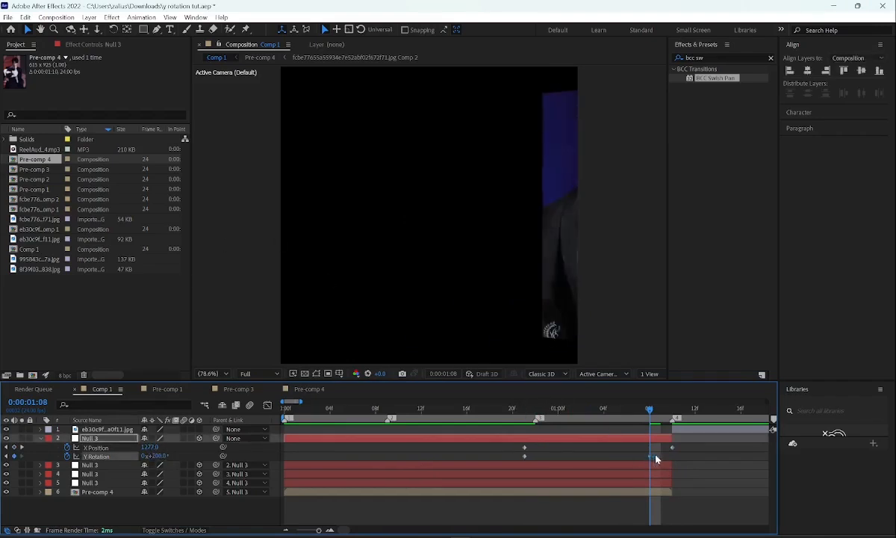
left_click_drag(681, 446, 515, 459)
key("F9")
left_click(534, 449)
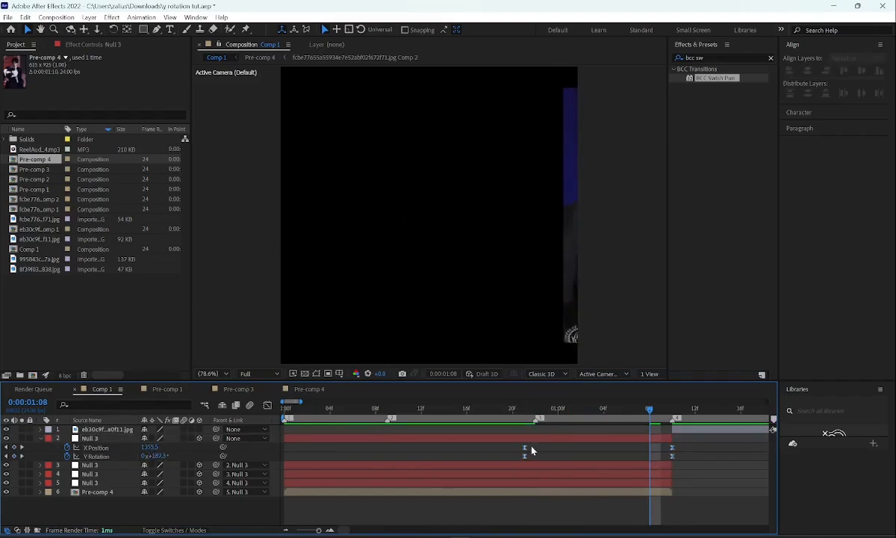
- Shape the layer 2 null's X Position value curve to dip below its start value and rise steeply just before marker 4
left_click(525, 447)
left_click(268, 405)
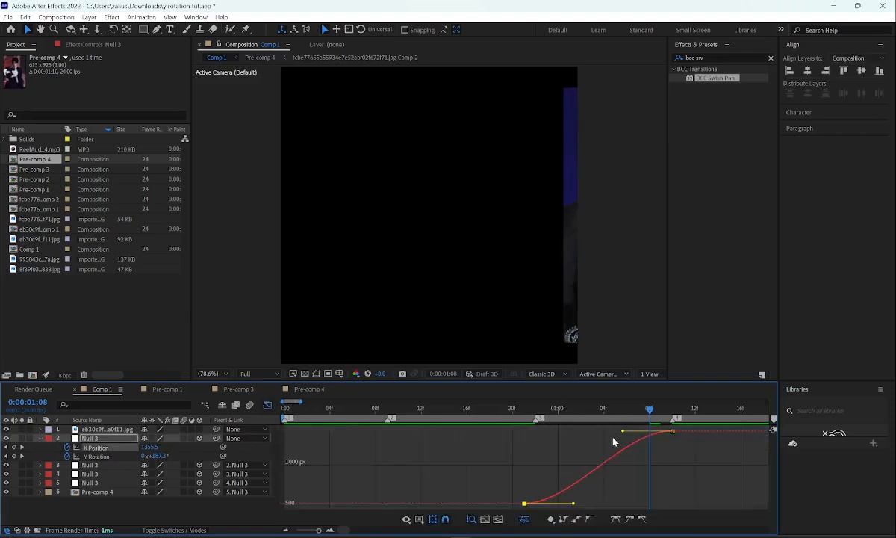
right_click(544, 448)
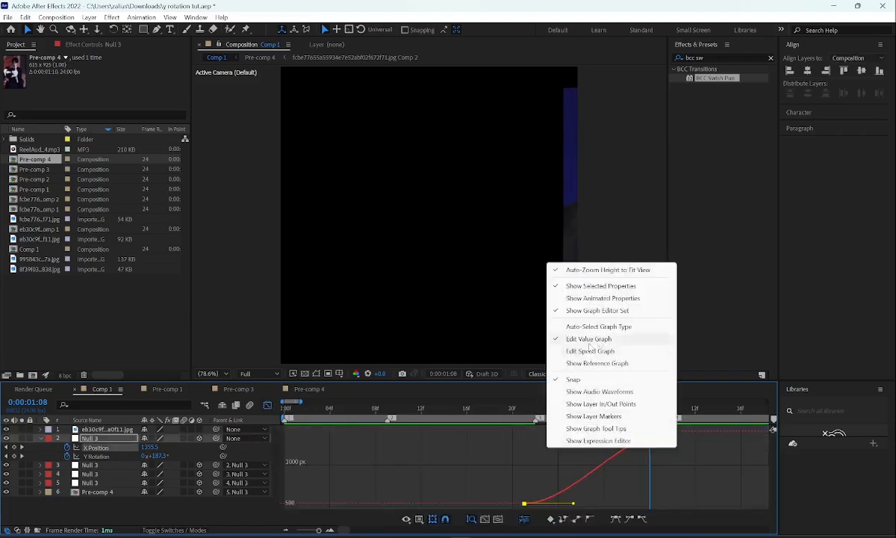
left_click(530, 461)
left_click(620, 460)
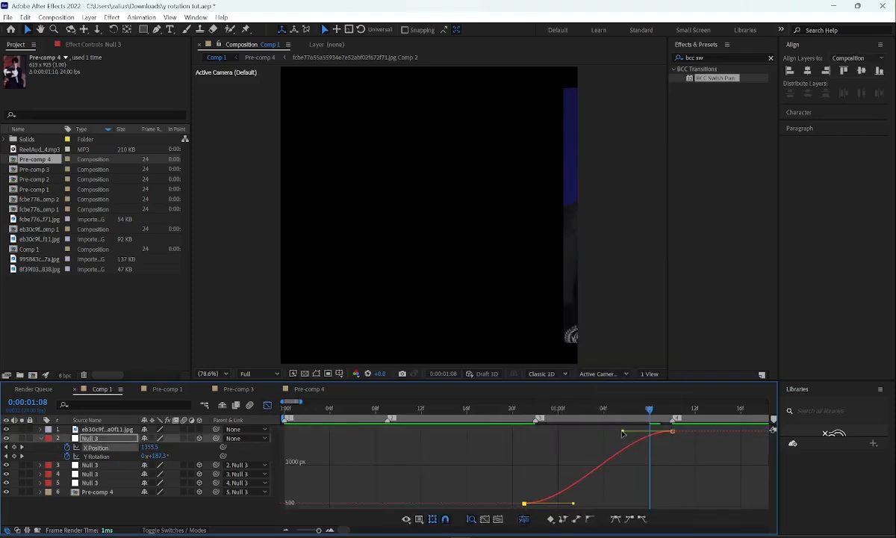
left_click_drag(623, 433, 661, 502)
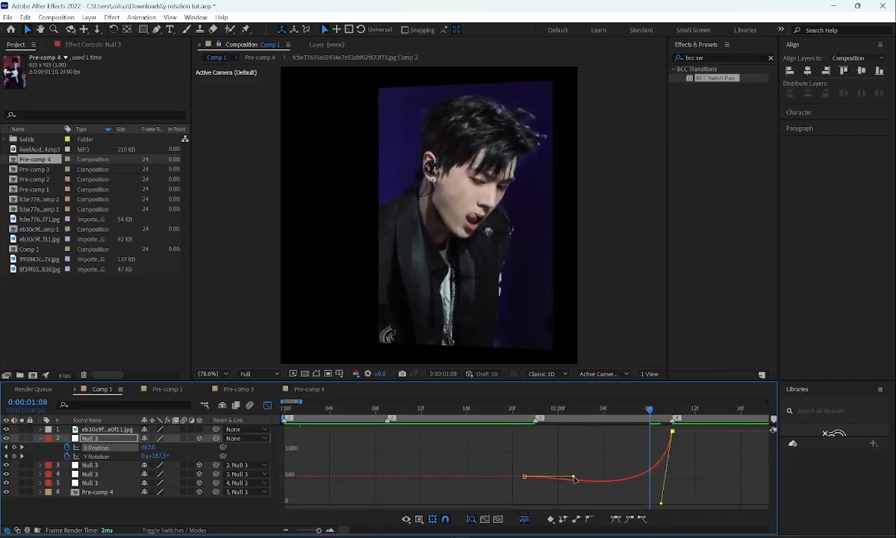
left_click_drag(575, 479, 656, 483)
left_click(672, 432)
- Shape the layer 2 null's Y Rotation value curve to stay nearly flat, dip slightly below 0° and climb steeply into marker 4
left_click(95, 457)
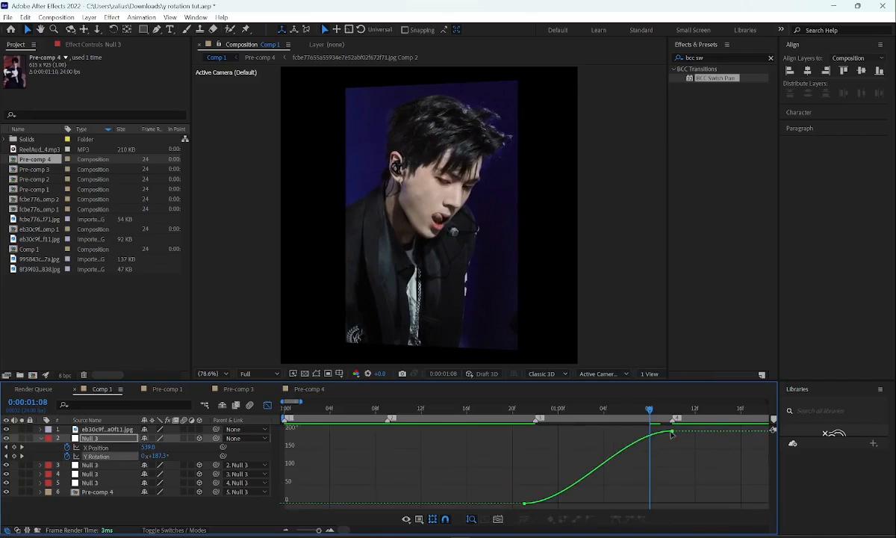
left_click_drag(671, 433, 663, 511)
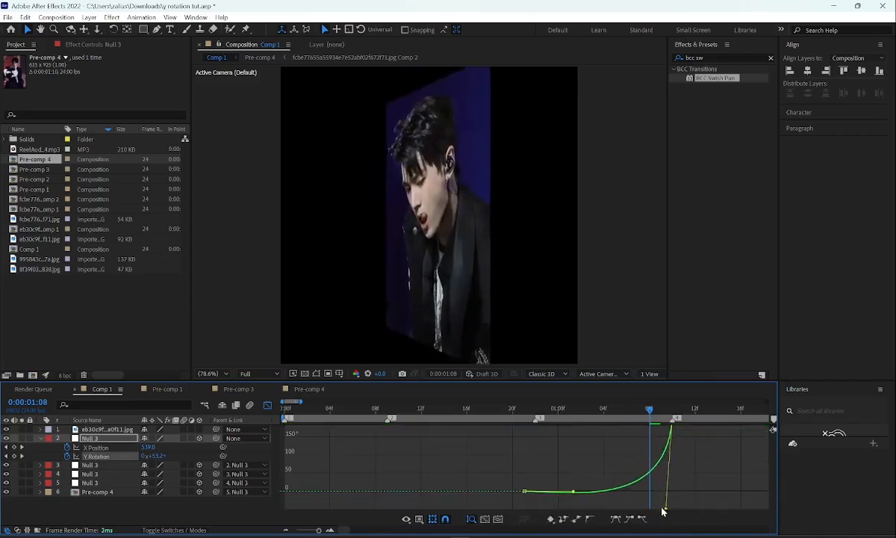
left_click_drag(573, 488, 652, 489)
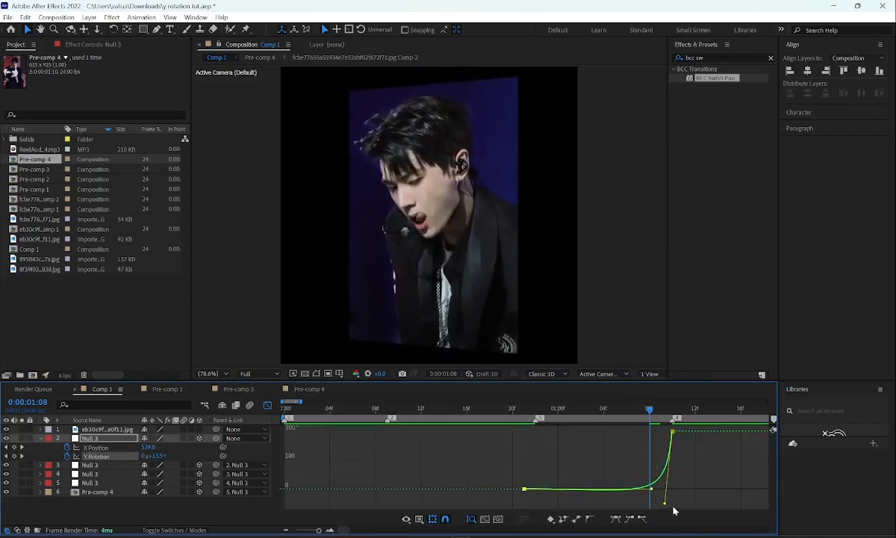
left_click(611, 415)
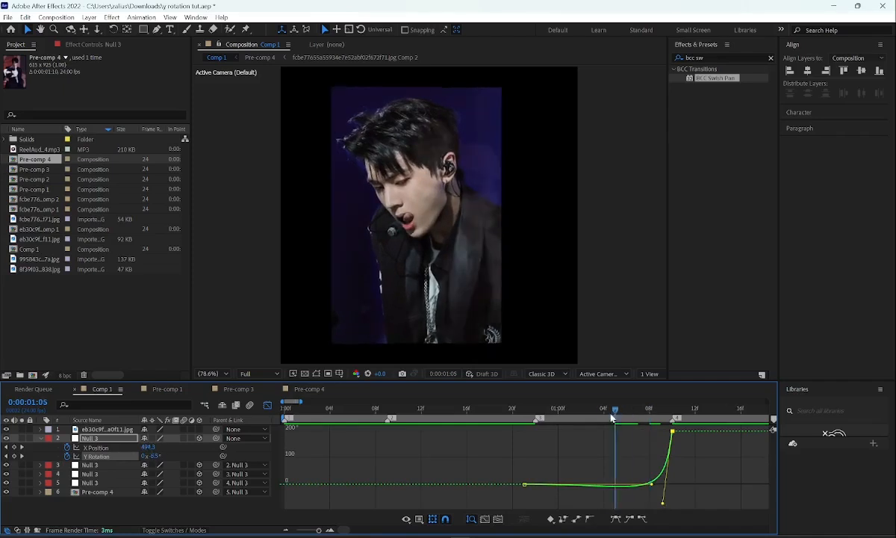
left_click_drag(611, 418, 639, 423)
left_click_drag(663, 504, 666, 507)
- Leave the graph view, collapse the layer 2 null's properties and preview the animation from the first frame
left_click_drag(640, 408, 282, 407)
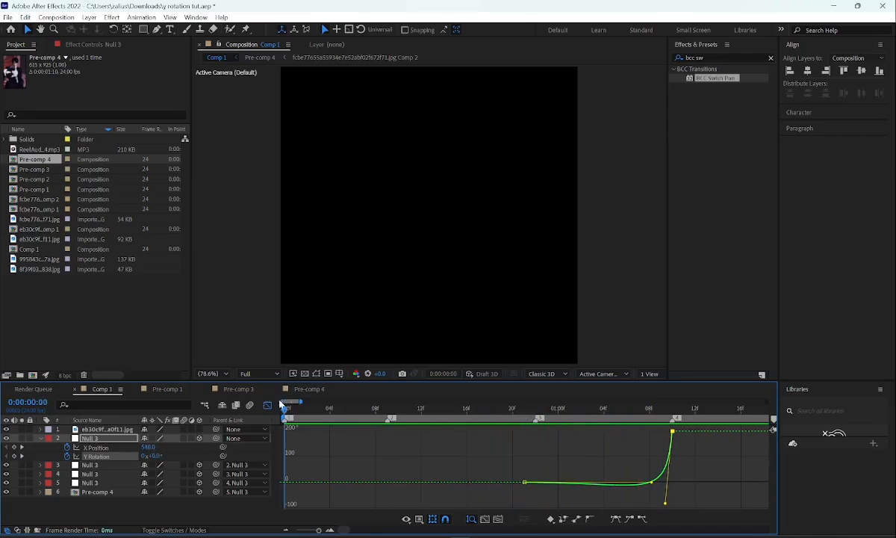
left_click(267, 405)
left_click(324, 459)
key("u")
key("space")
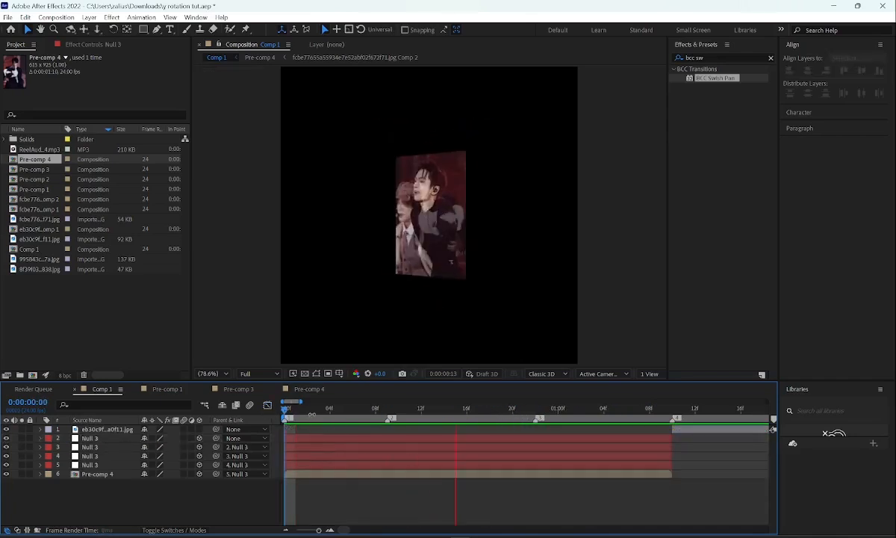
key("space")
left_click_drag(285, 424, 352, 427)
key("Home")
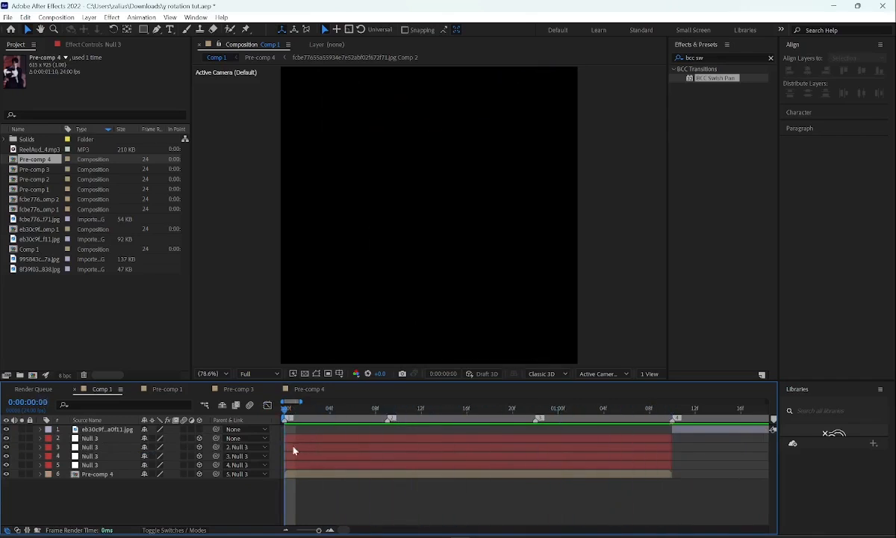
- Show Pre-comp 4's rotation properties, duplicate the layer 2 null, and reveal the keyframed properties of both nulls
left_click(286, 474)
key("u")
left_click(104, 437)
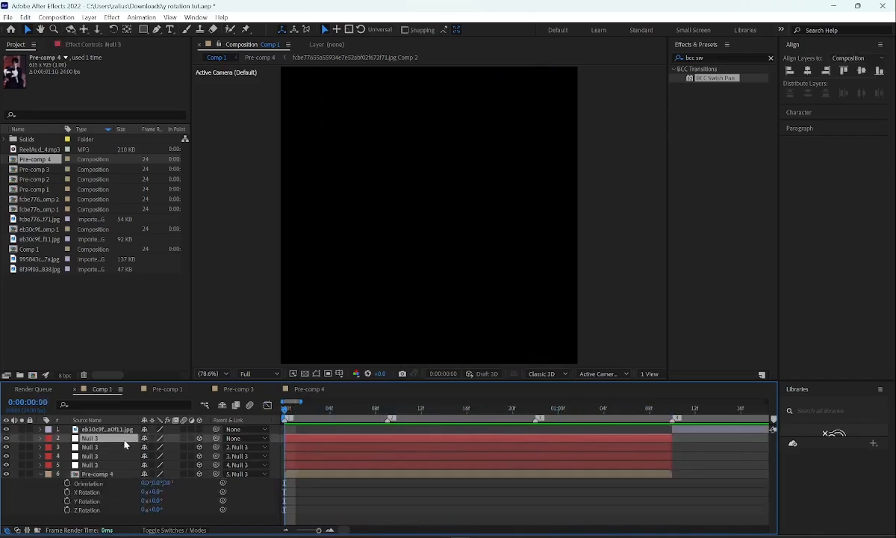
key("u")
key("ctrl+d")
key("u")
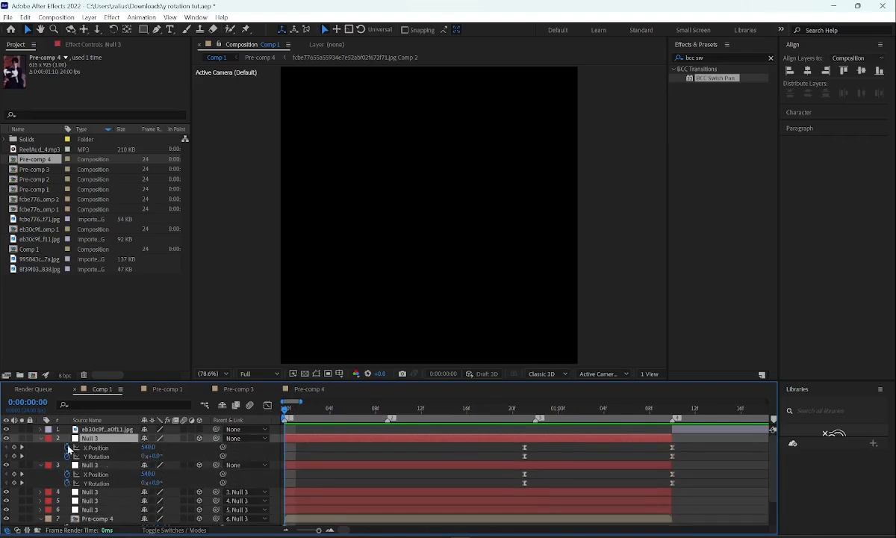
- Remove the X Position and Y Rotation keyframes from the duplicated top null and parent the original layer 3 null to it
left_click_drag(68, 448, 68, 456)
left_click(186, 458)
left_click_drag(216, 464, 98, 439)
- Keyframe the layer 2 null's Scale at 100% at frame 0 and 119% at frame 8
left_click(99, 439)
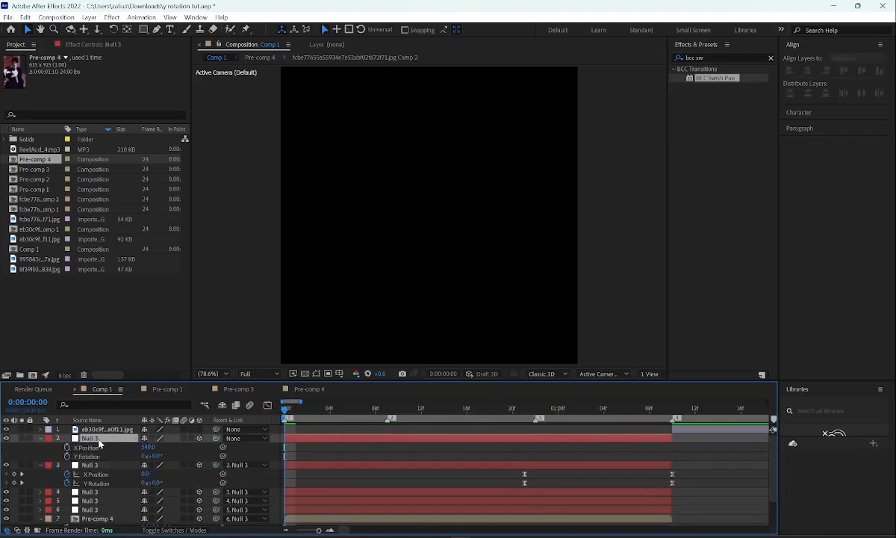
key("s")
left_click(68, 448)
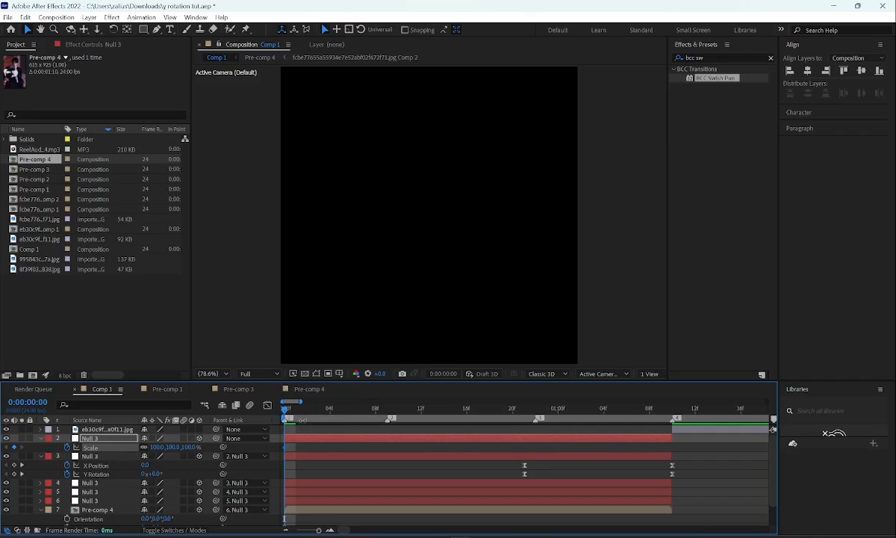
left_click(377, 412)
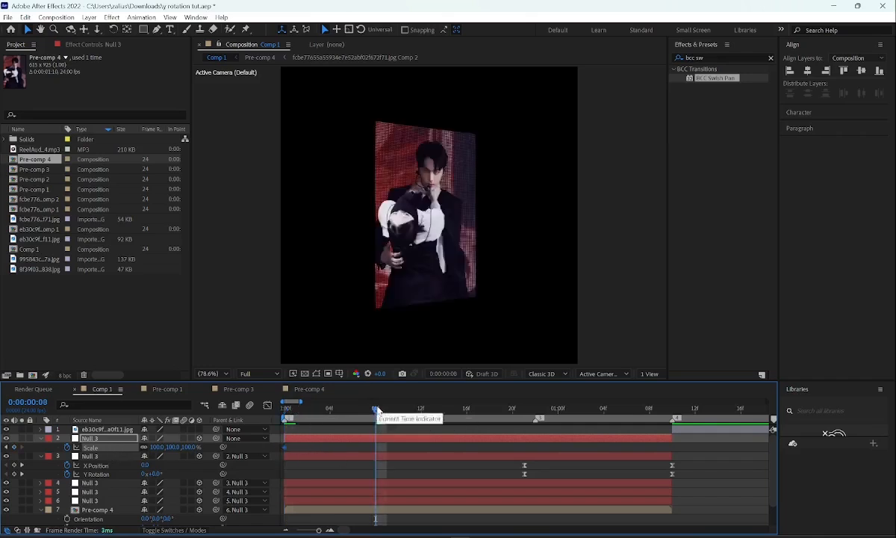
left_click(194, 447)
type("119")
key("Return")
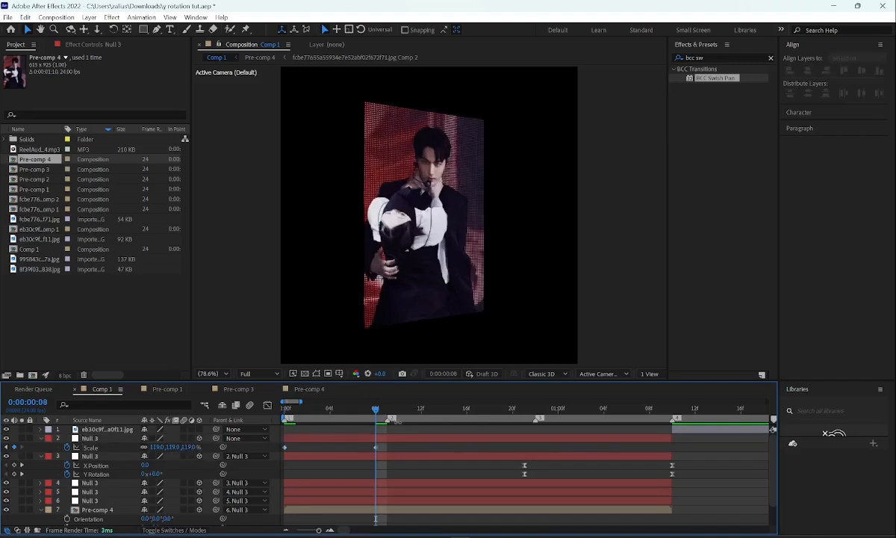
- Keyframe the layer 2 null's Scale at 100% at frame 21
left_click_drag(380, 413, 527, 416)
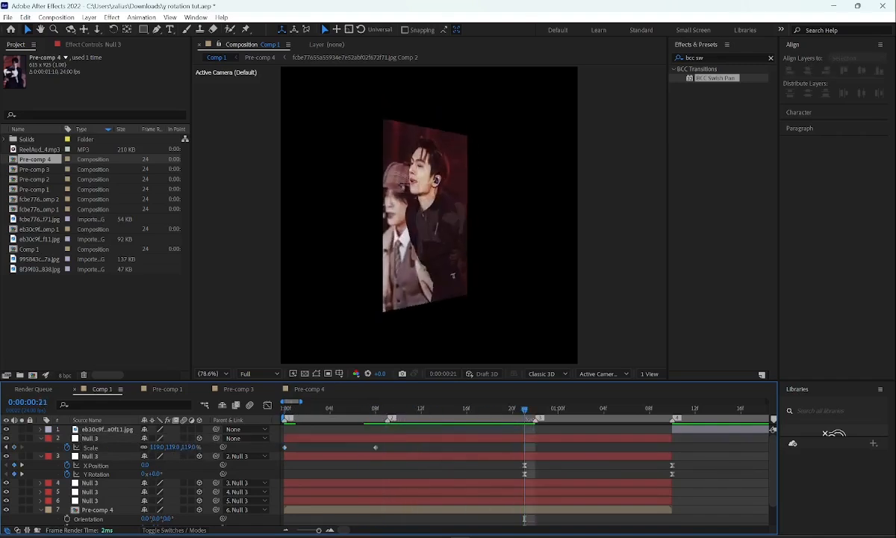
left_click(192, 447)
type("100")
key("Return")
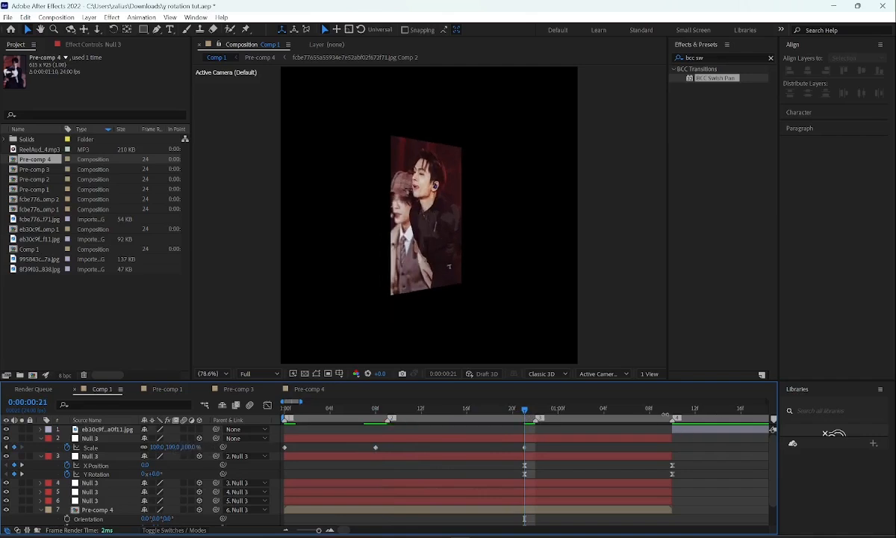
- Keyframe the layer 2 null's Scale at 119% at 1:09, move the keyframe to marker 4, and preview from the start
key("space")
left_click(190, 446)
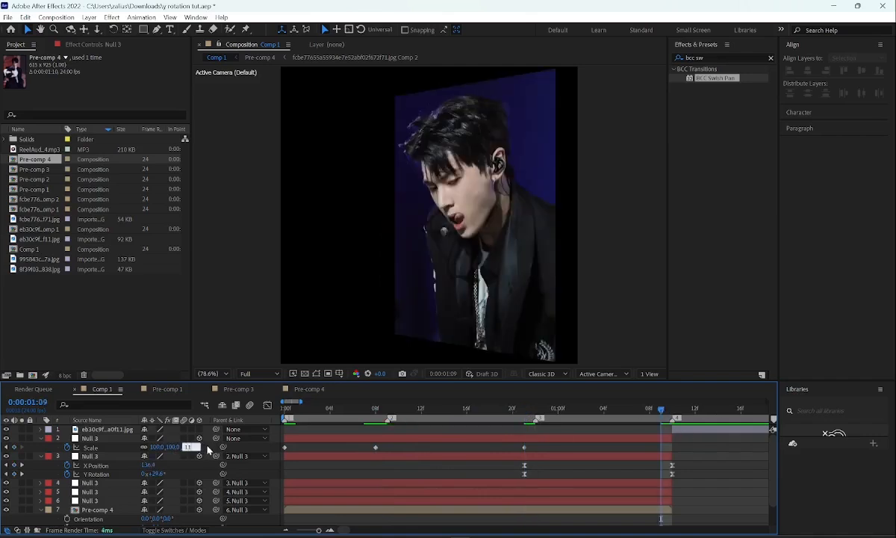
type("119")
key("Return")
mouse_move(662, 447)
left_mouse_down()
mouse_move(666, 435)
mouse_move(670, 450)
left_mouse_up()
key("space")
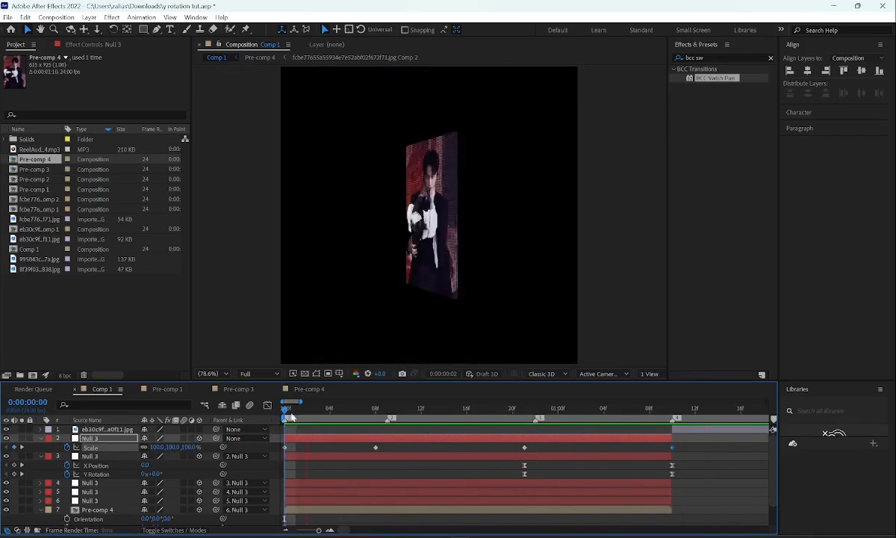
key("space")
- Keyframe Pre-comp 4's Orientation at 13°, 0°, 7° at frame 0
left_click(97, 510)
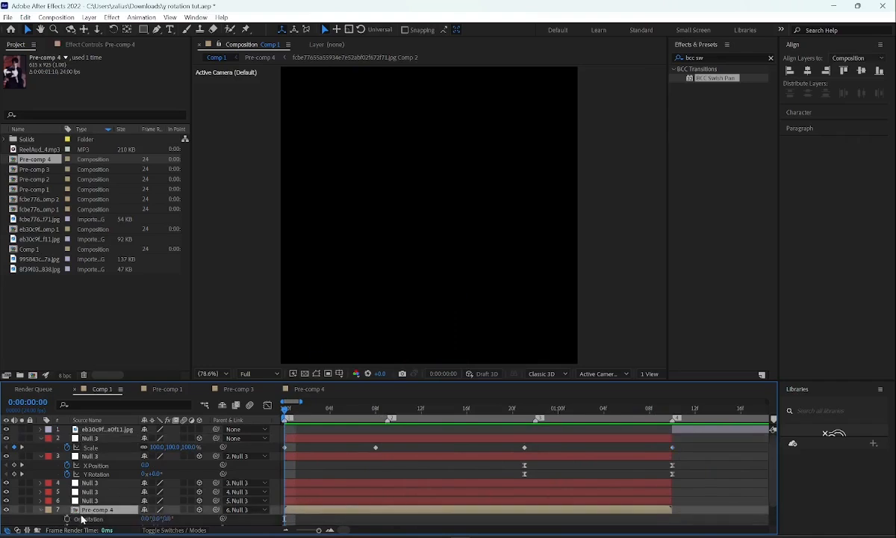
scroll(74, 513, "down", 2)
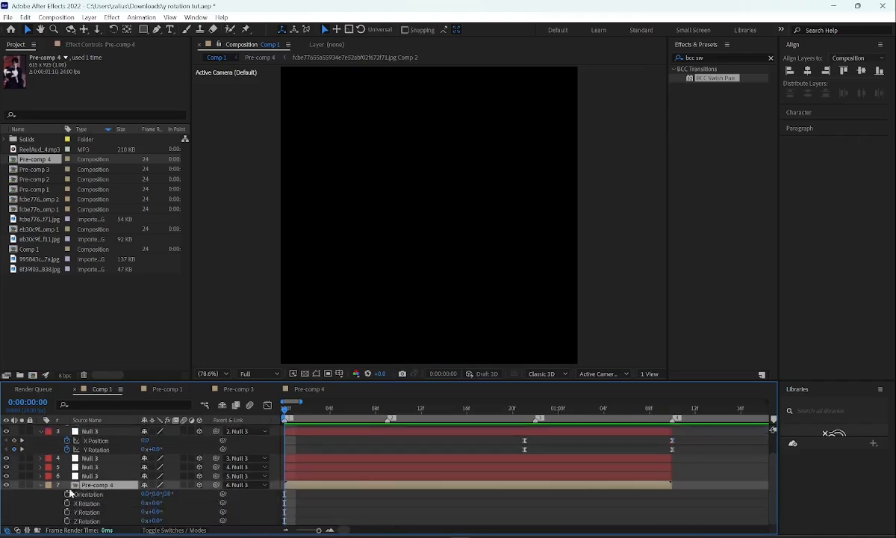
left_click(67, 494)
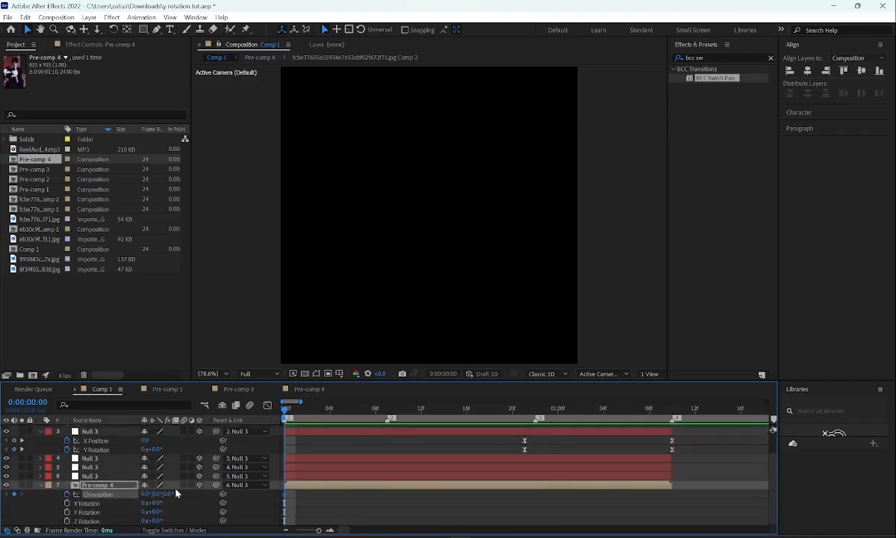
left_click_drag(146, 494, 171, 494)
- Keyframe Pre-comp 4's Orientation at 352°, 0°, 355° at frame 8 and scrub through the tilt from frame 0
left_click_drag(286, 409, 369, 430)
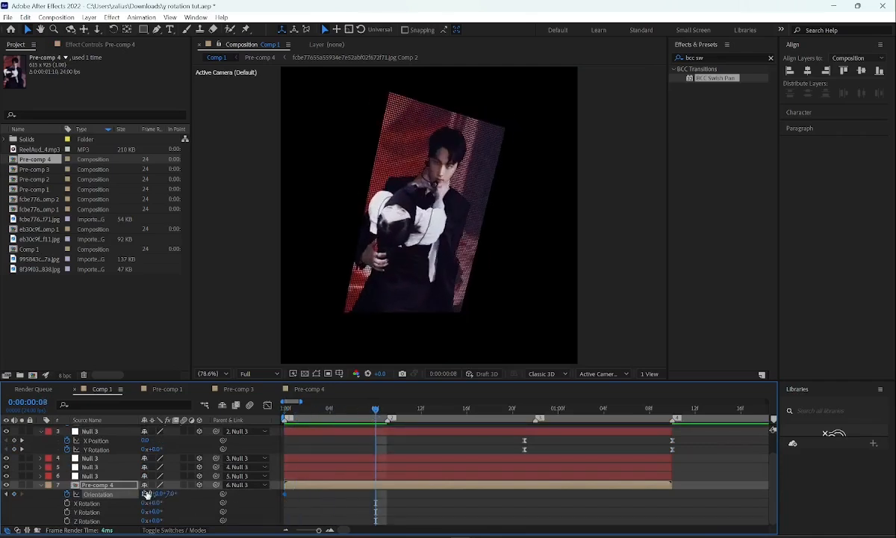
left_click_drag(146, 494, 164, 494)
left_click(304, 518)
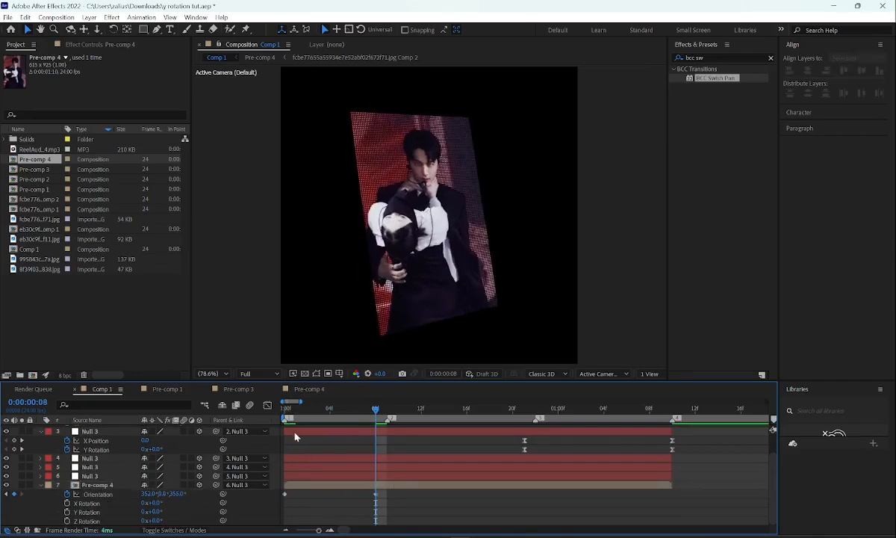
key("Home")
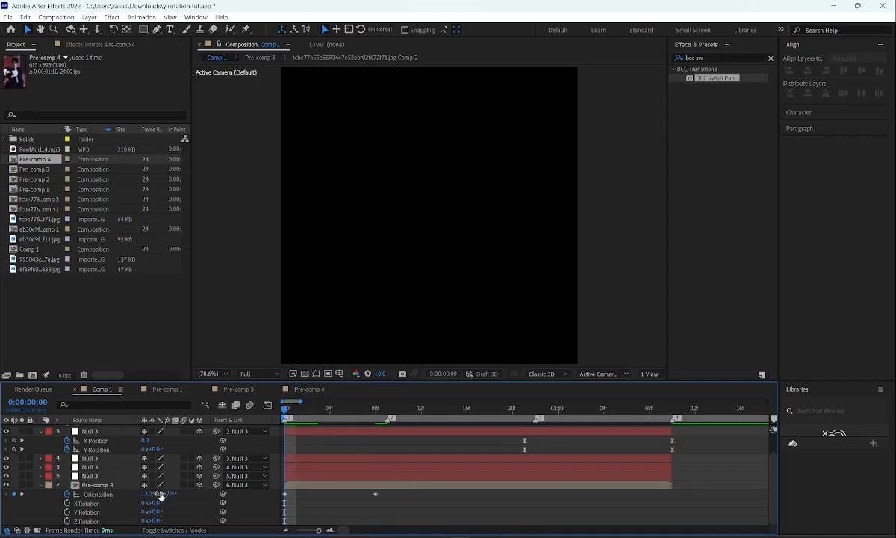
left_click_drag(303, 413, 375, 413)
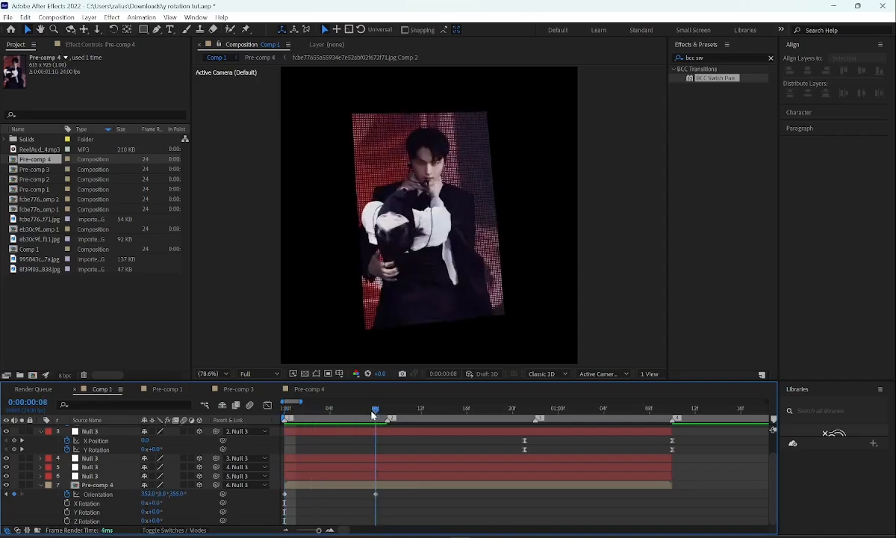
- Adjust Pre-comp 4's Orientation at frame 8, then keyframe it at 13°, 0°, 9° and move that keyframe to frame 21
left_click_drag(153, 494, 146, 496)
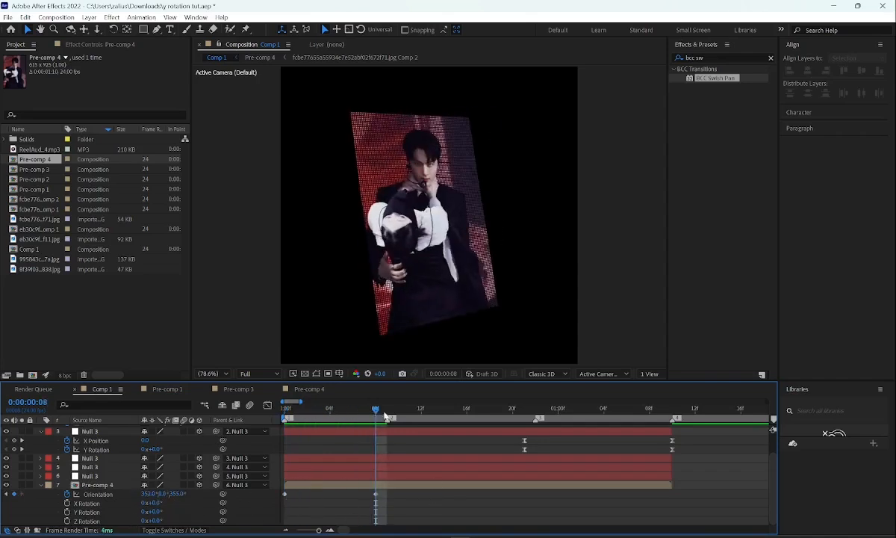
left_click_drag(384, 412, 501, 412)
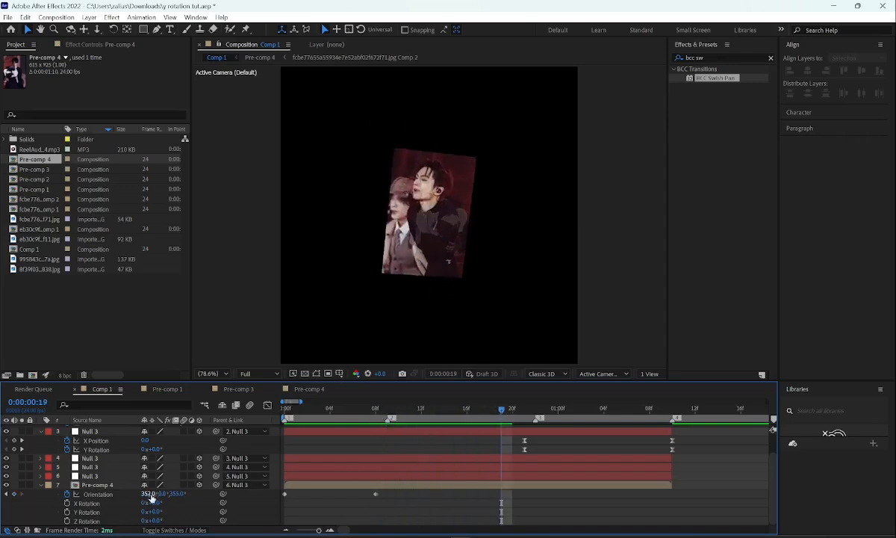
left_click_drag(150, 495, 184, 492)
left_click(520, 501)
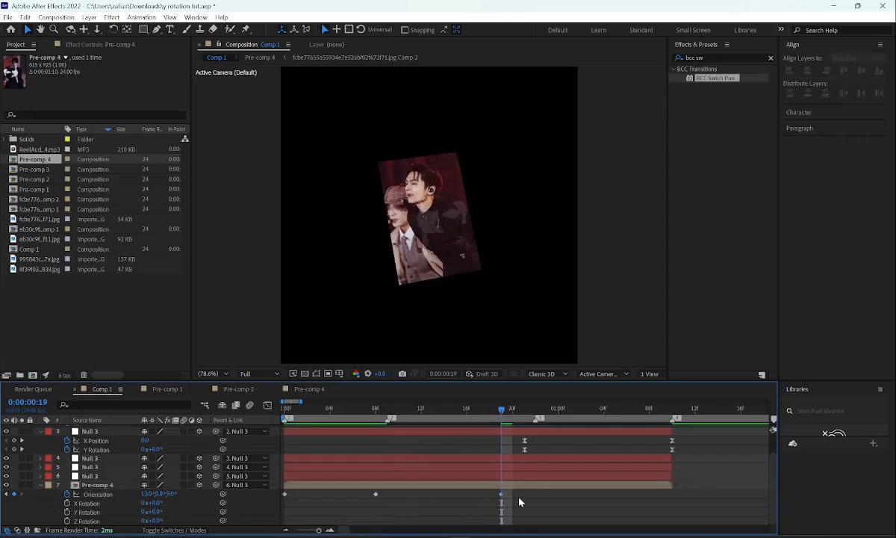
left_click_drag(501, 493, 524, 494)
- Keyframe Pre-comp 4's Orientation at 342°, 0°, 351° at 1:04, move the keyframe to marker 4, and preview the animation from the start
left_click_drag(525, 412, 603, 418)
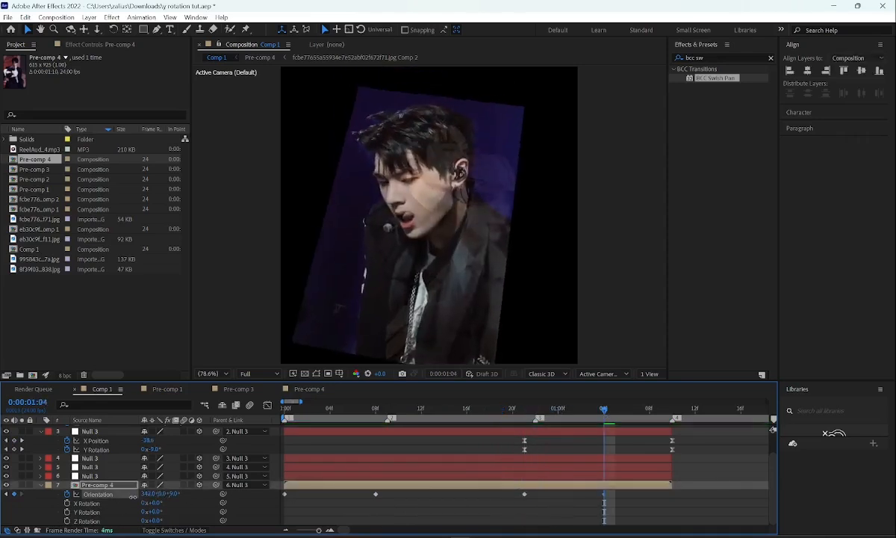
left_click_drag(148, 493, 179, 493)
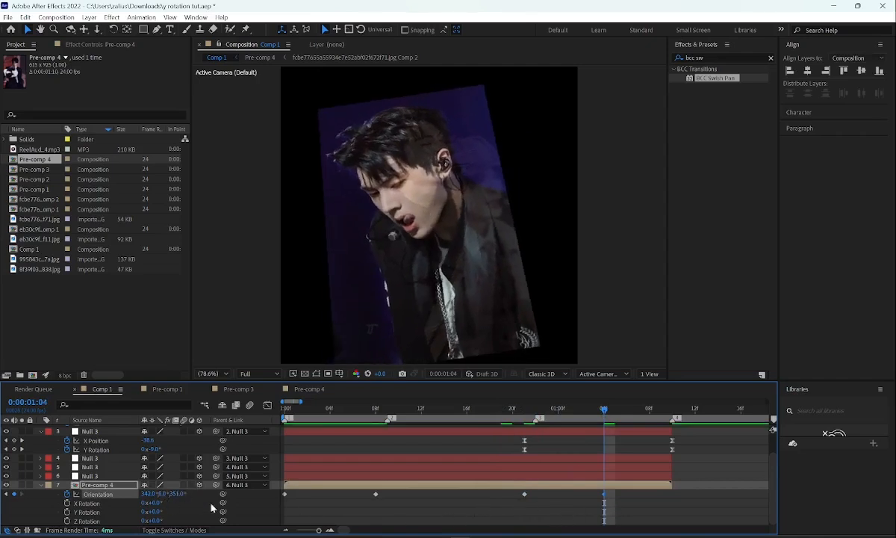
left_click(461, 522)
left_click_drag(605, 494, 672, 494)
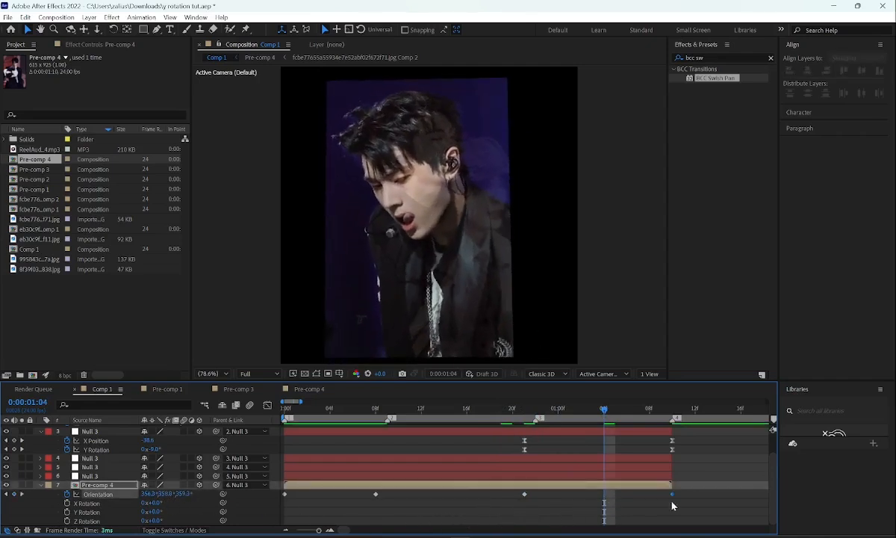
key("Home")
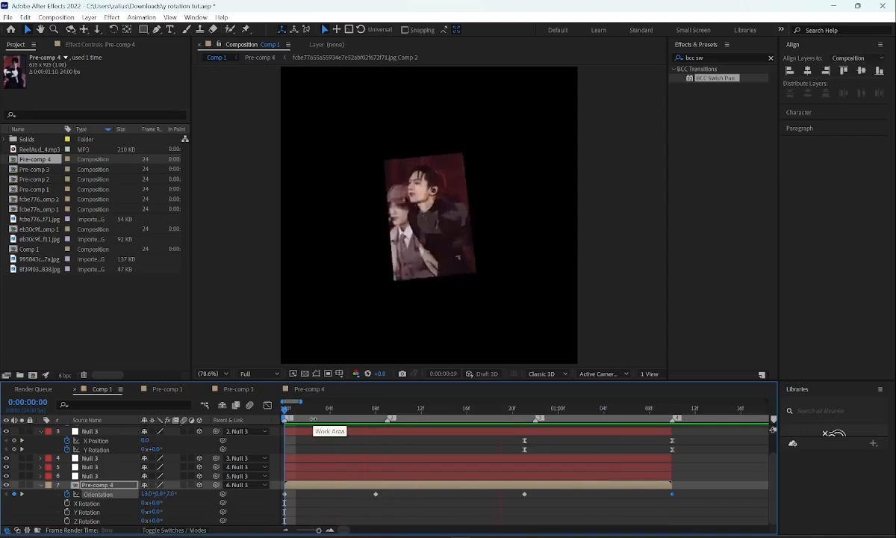
key("space")
left_click_drag(282, 417, 660, 457)
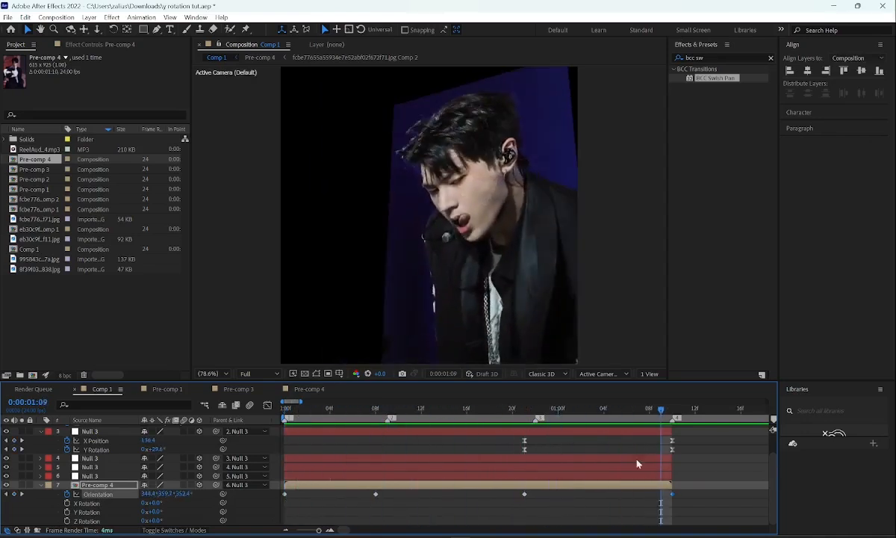
- Collapse the keyframed layer properties and add an adjustment layer above the layer 2 null
left_click(423, 450)
key("u")
left_click(285, 410)
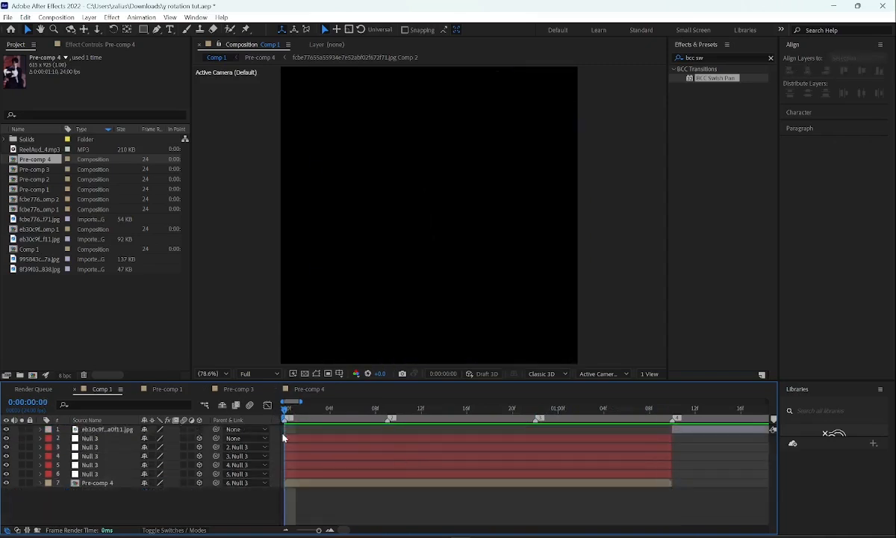
left_click(283, 438)
right_click(283, 437)
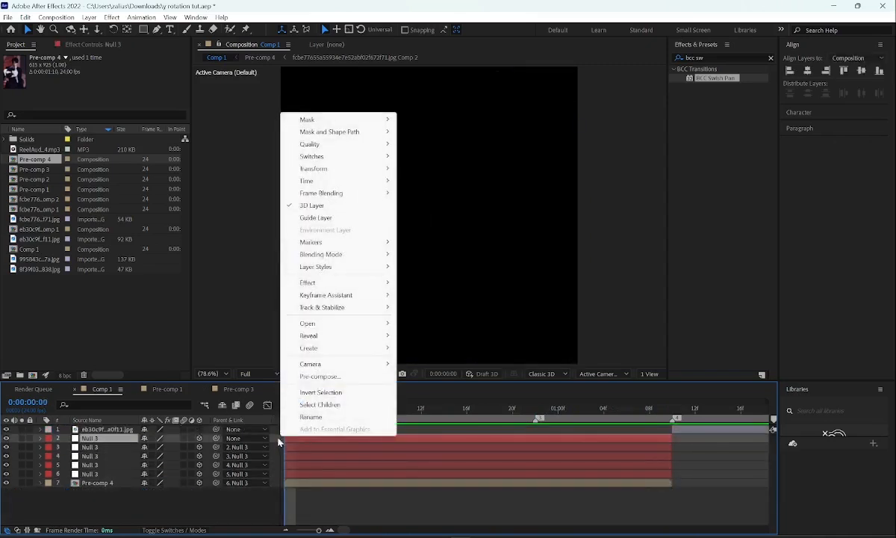
right_click(277, 442)
mouse_move(300, 304)
left_click(457, 394)
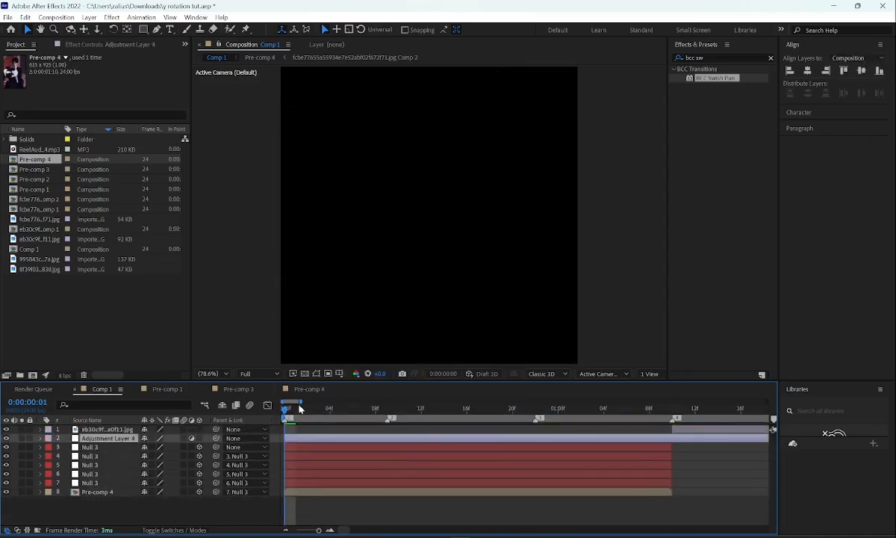
- Cut the adjustment layer into two one-frame pieces, one at frame 0 and one at 1:09 ending at marker 4
left_click(300, 409)
key("ctrl+shift+d")
left_click_drag(303, 440, 668, 440)
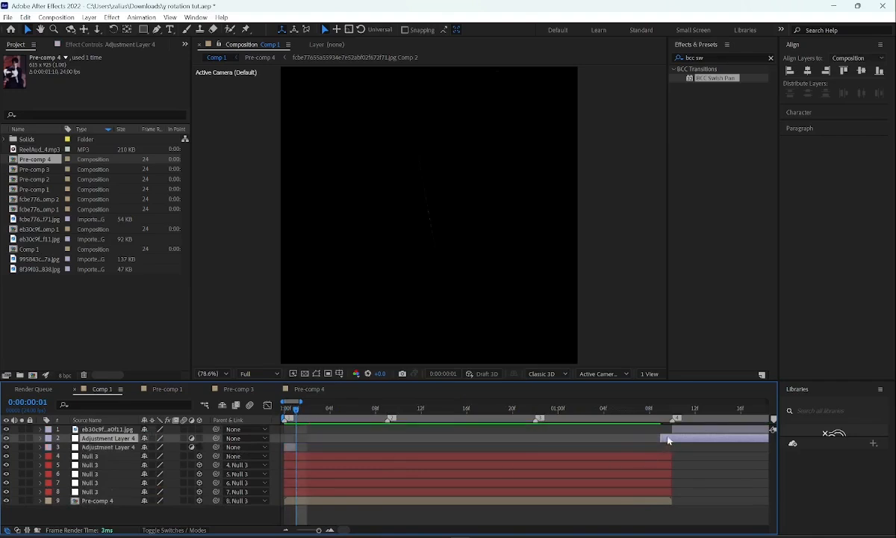
left_click(672, 409)
key("ctrl+shift+d")
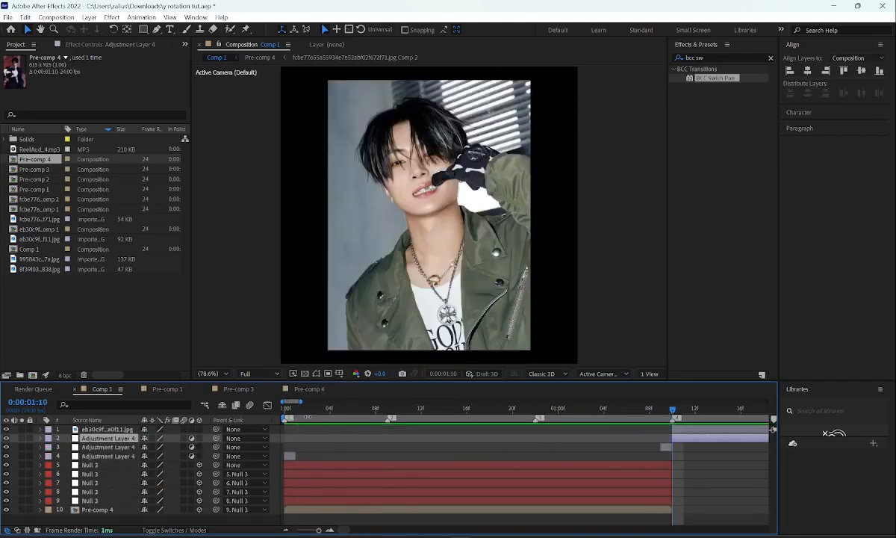
key("Delete")
- Move all Scale and Y Rotation keyframes of the layer 8 null one frame earlier
key("Home")
left_click(304, 490)
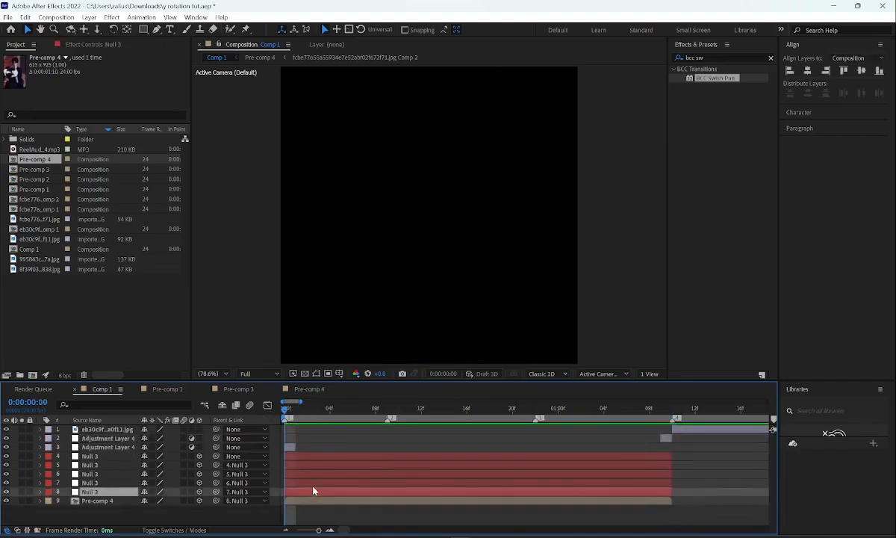
key("u")
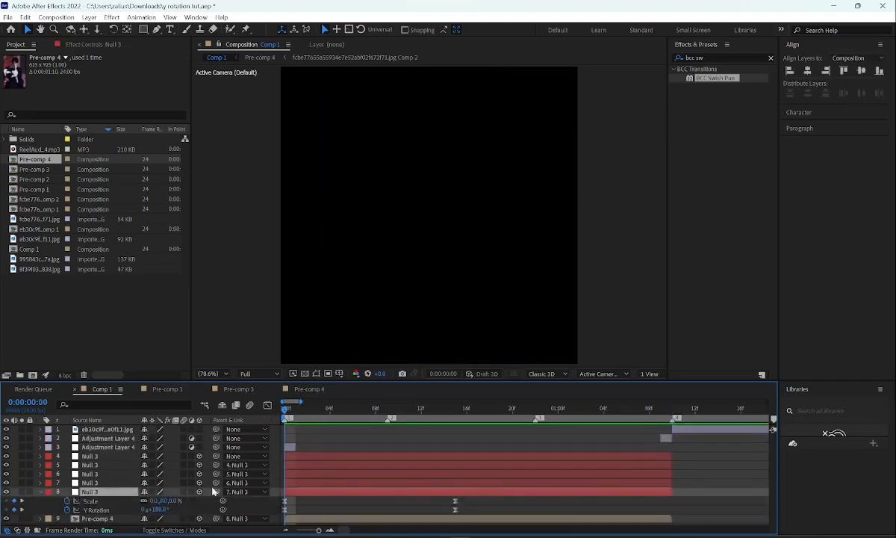
left_click(89, 501)
left_click(89, 510, "shift")
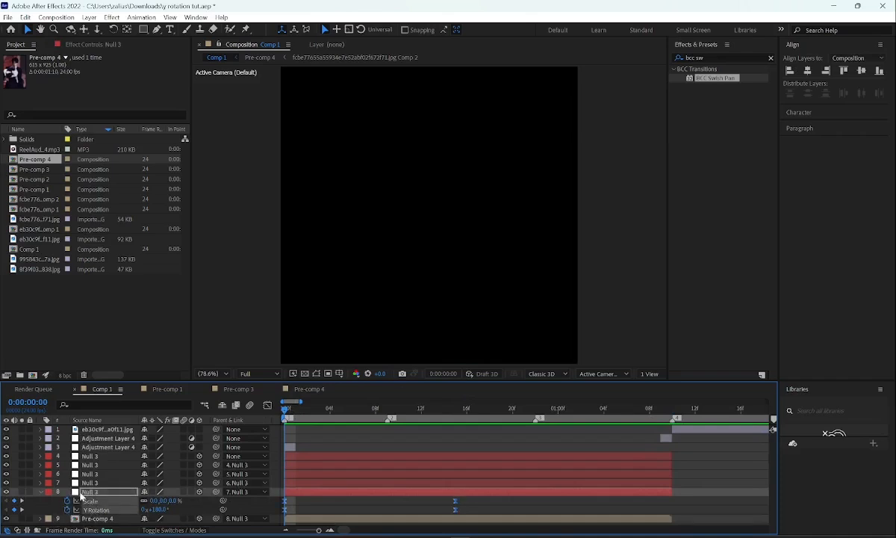
left_click_drag(286, 504, 276, 504)
left_click(300, 508)
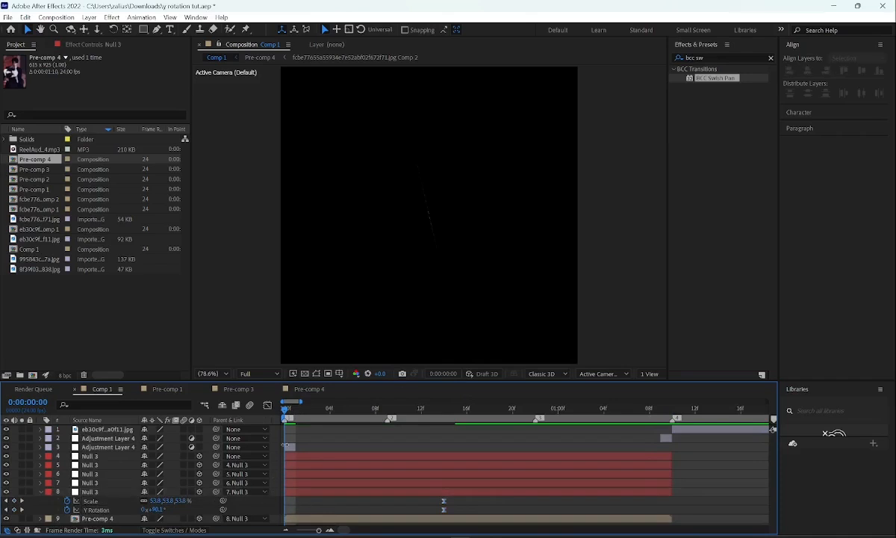
- Temporarily move the layer 8 null's Y Rotation keyframes one frame later to adjust their curve in the Graph Editor, and preview the spin
left_click(118, 510)
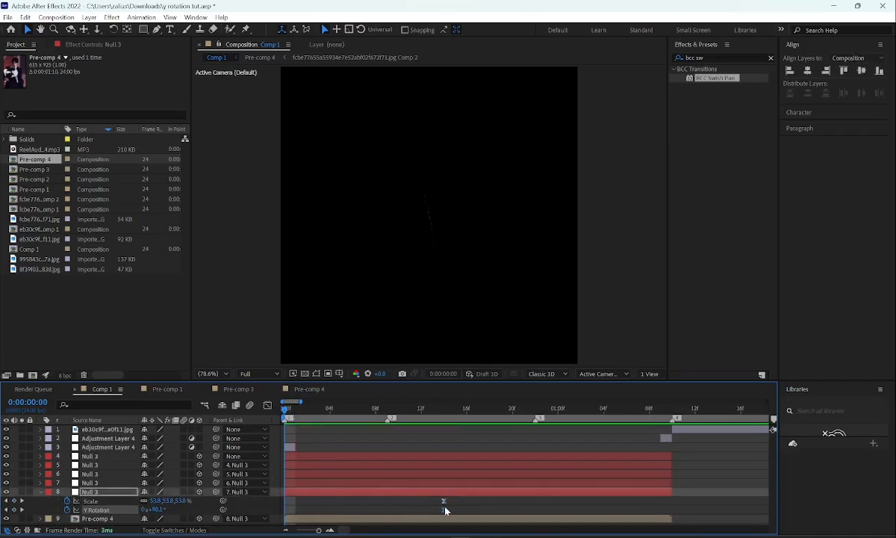
left_click_drag(445, 511, 455, 509)
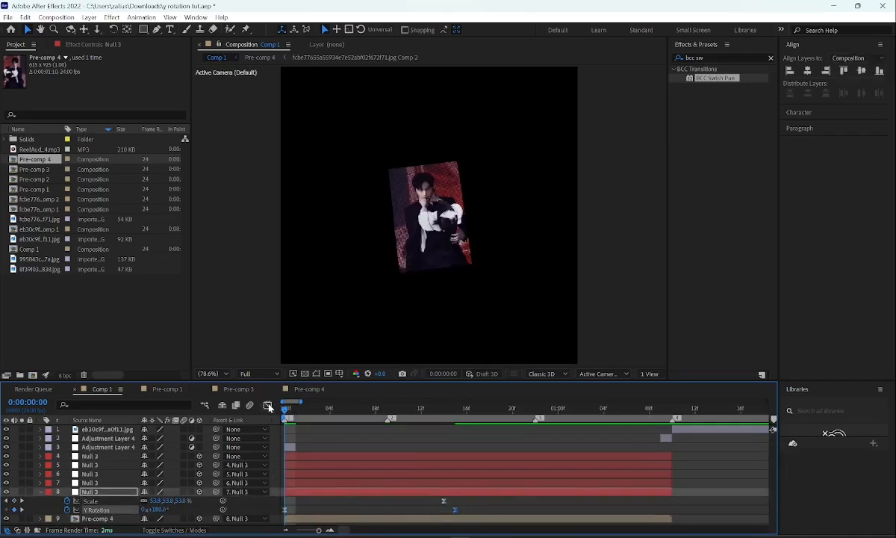
left_click(267, 406)
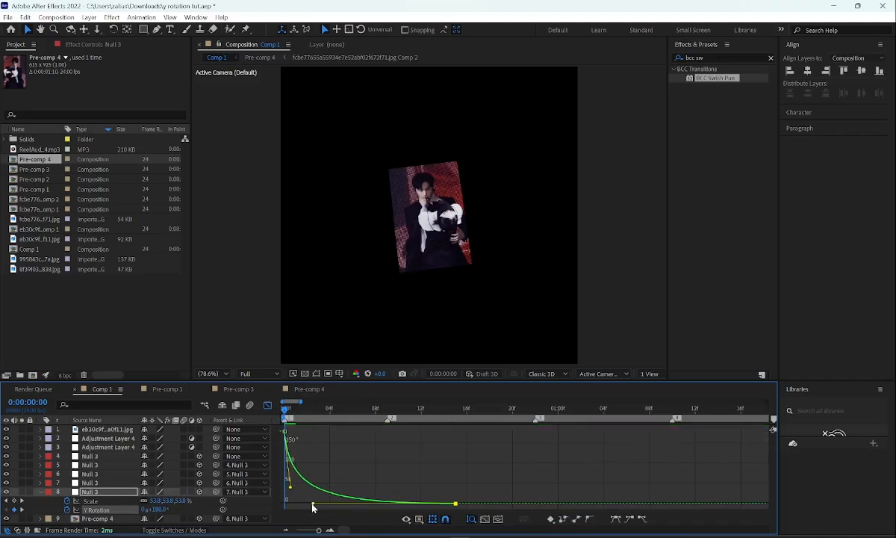
left_click(267, 407)
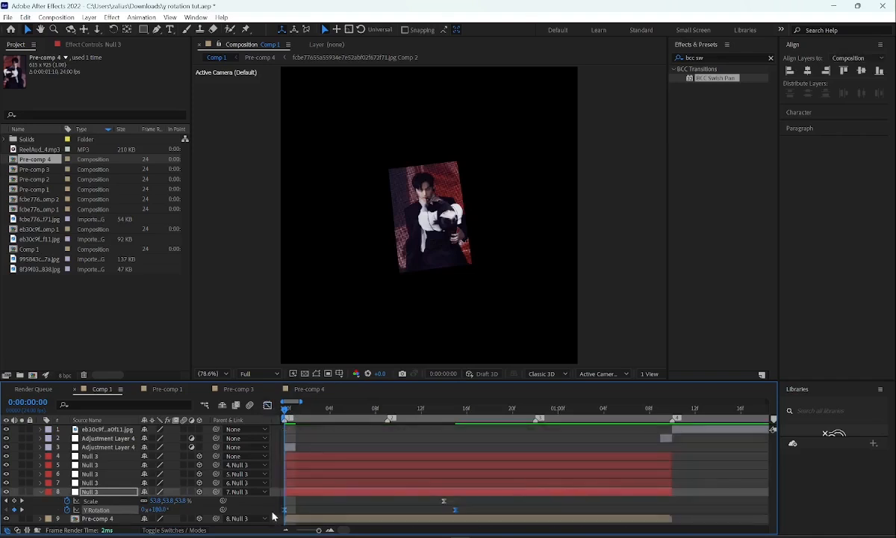
key("space")
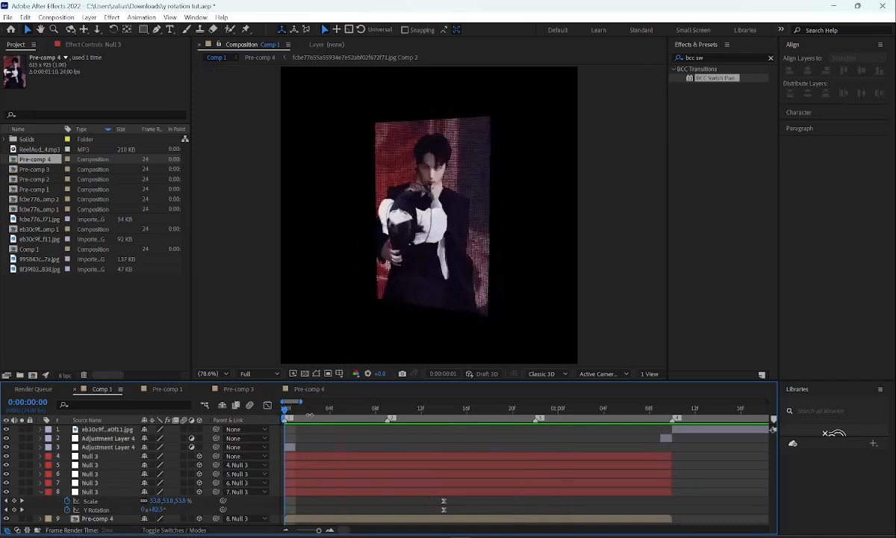
key("space")
- Apply BCC Swish Pan to the adjustment layer at frame 0 with Pan Direction Top and Animation Pct. Done
left_click(290, 447)
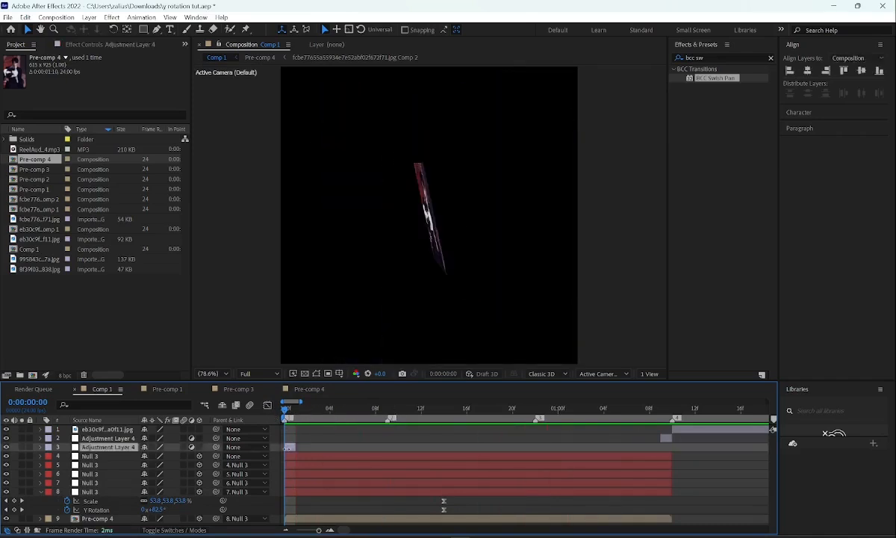
left_click(94, 44)
left_click(115, 146)
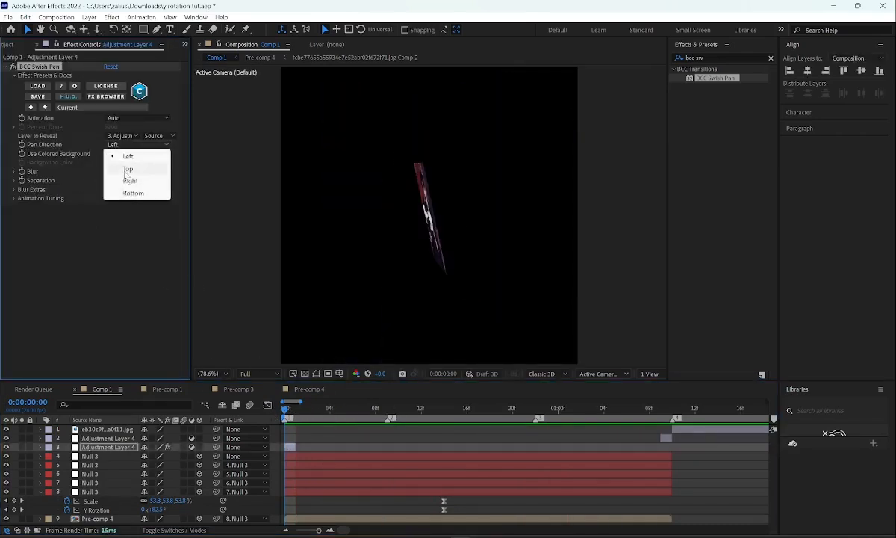
left_click(126, 170)
left_click(113, 118)
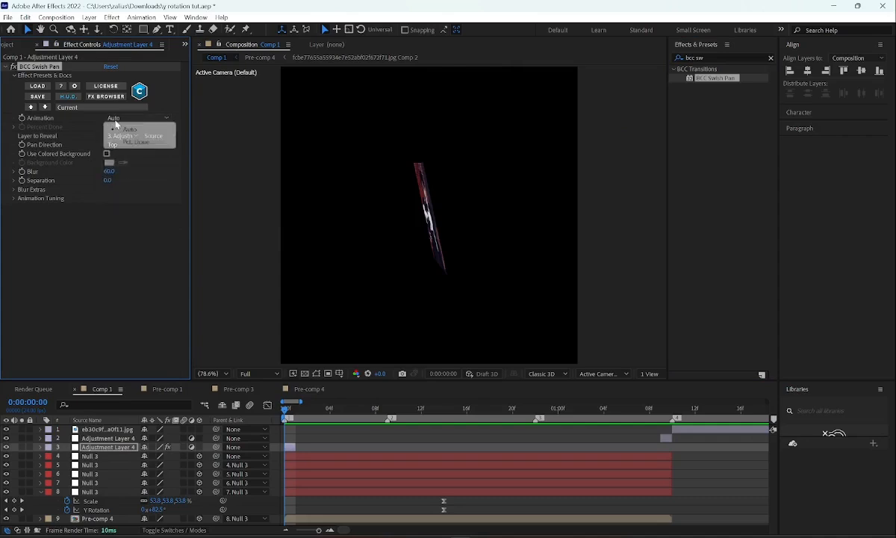
left_click(117, 142)
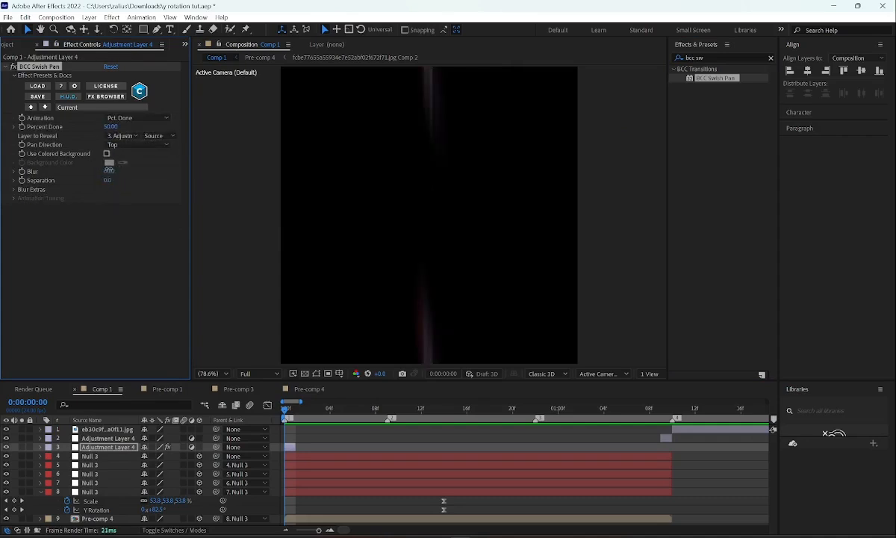
- Set the Swish Pan Blur to 11 on the opening adjustment layer and preview the result
left_click(109, 171)
type("11")
key("Return")
key("space")
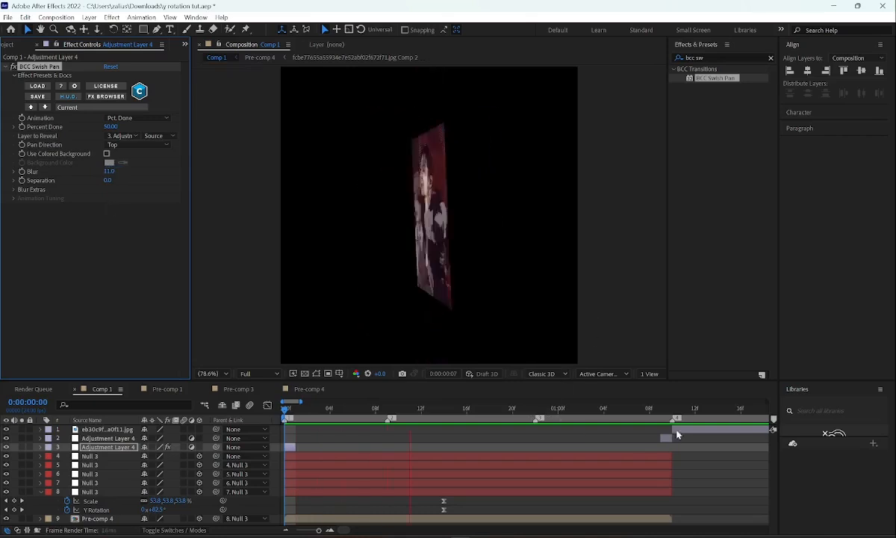
- Apply BCC Swish Pan to the adjustment layer at 1:09 with Pan Direction Right and Animation Pct. Done
left_click(662, 436)
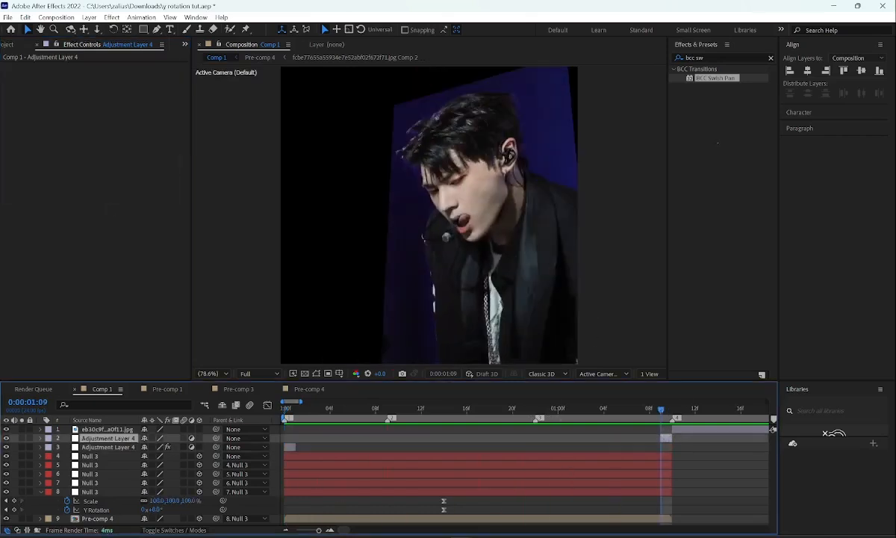
double_click(716, 78)
left_click(112, 144)
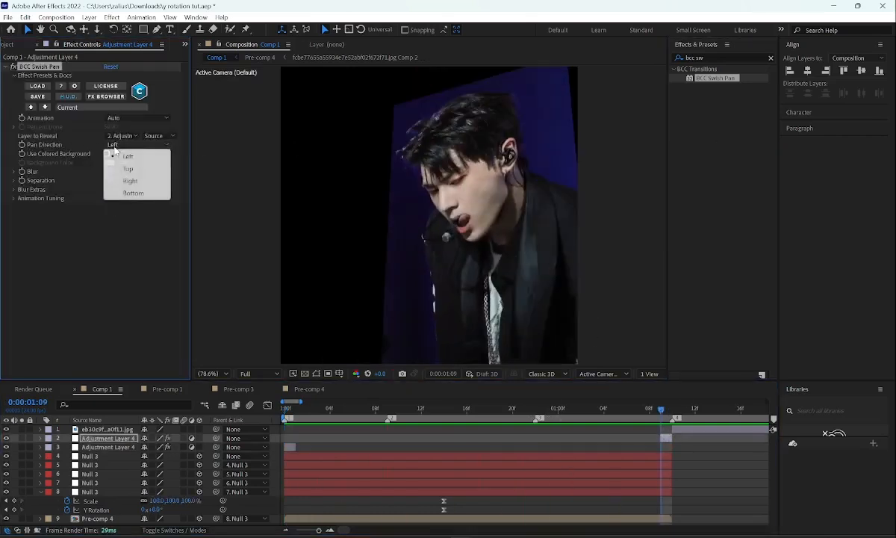
left_click(123, 171)
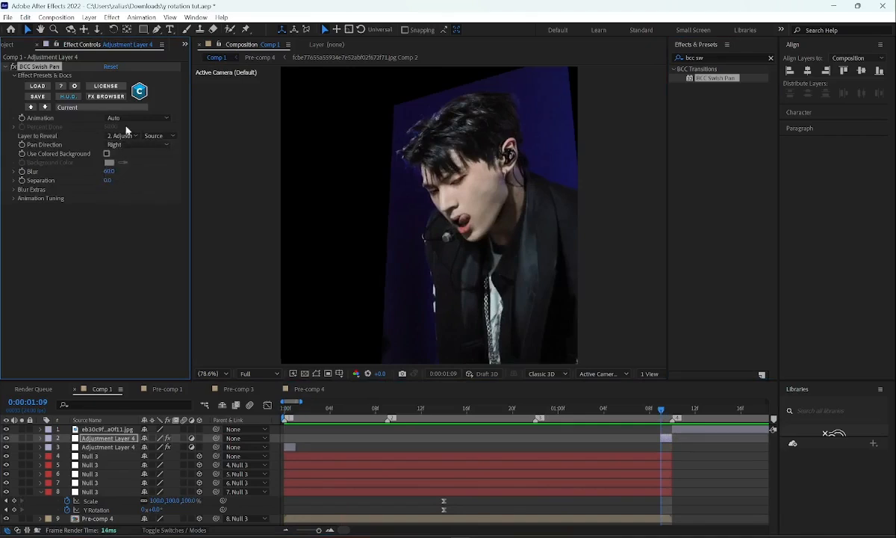
left_click(127, 118)
left_click(120, 136)
- Set the closing adjustment layer's Swish Pan Blur to 11 and preview the composition from the start
left_click(110, 171)
type("11")
key("Return")
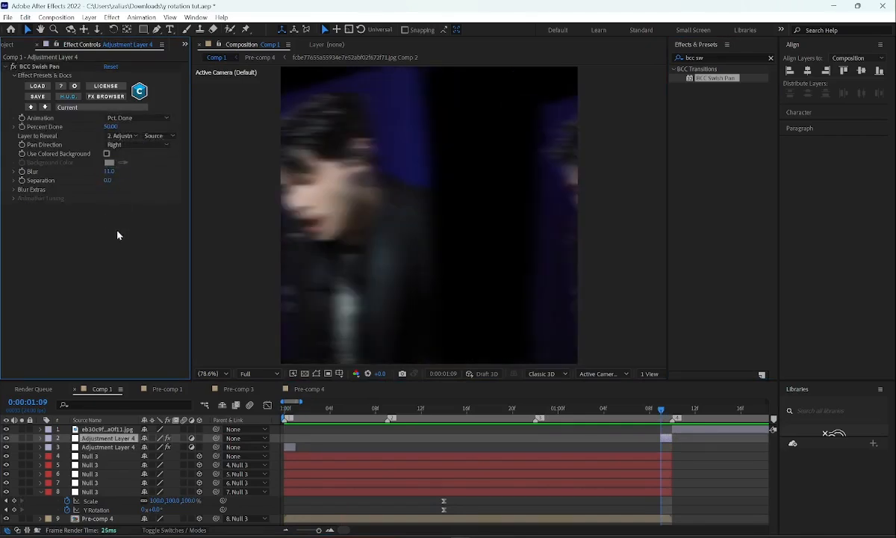
left_click_drag(305, 411, 253, 407)
key("space")
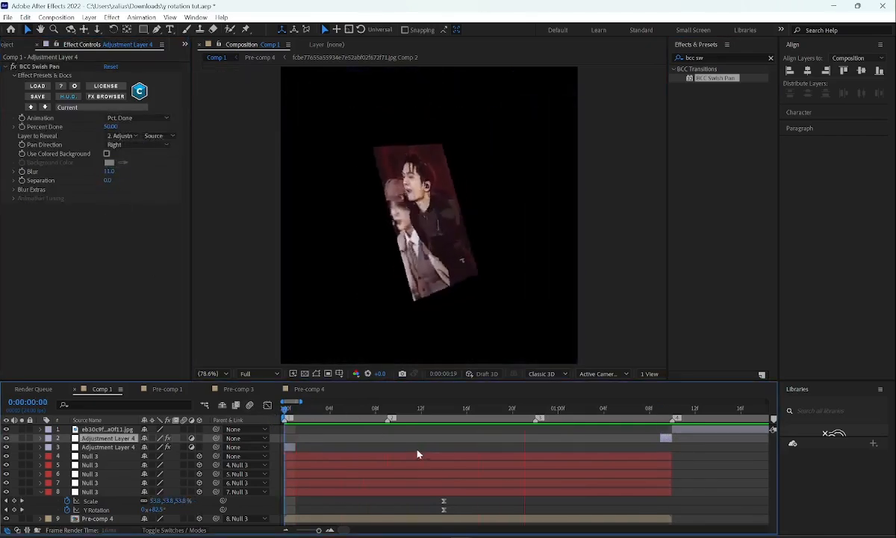
- Add a white Parallel light above the layer 4 null with 100% intensity, no falloff and no cast shadows
left_click(413, 455)
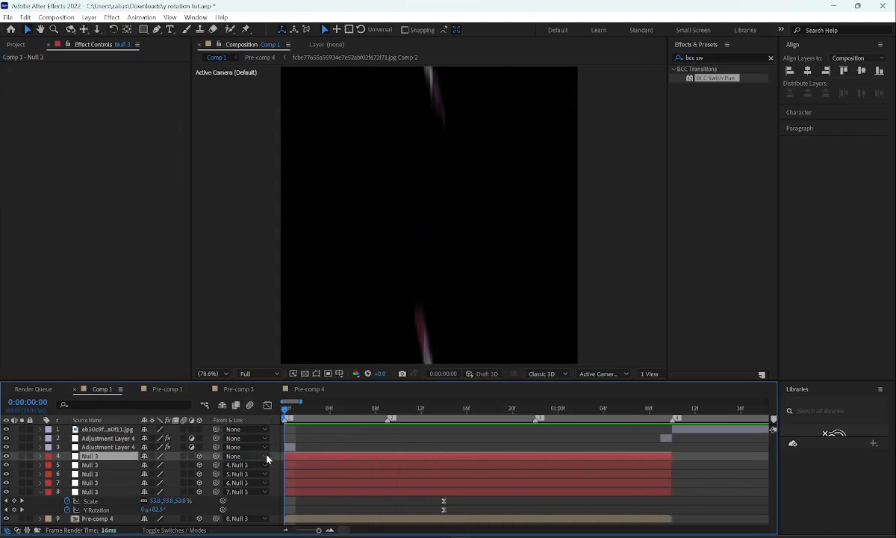
right_click(278, 320)
mouse_move(306, 323)
left_click(424, 366)
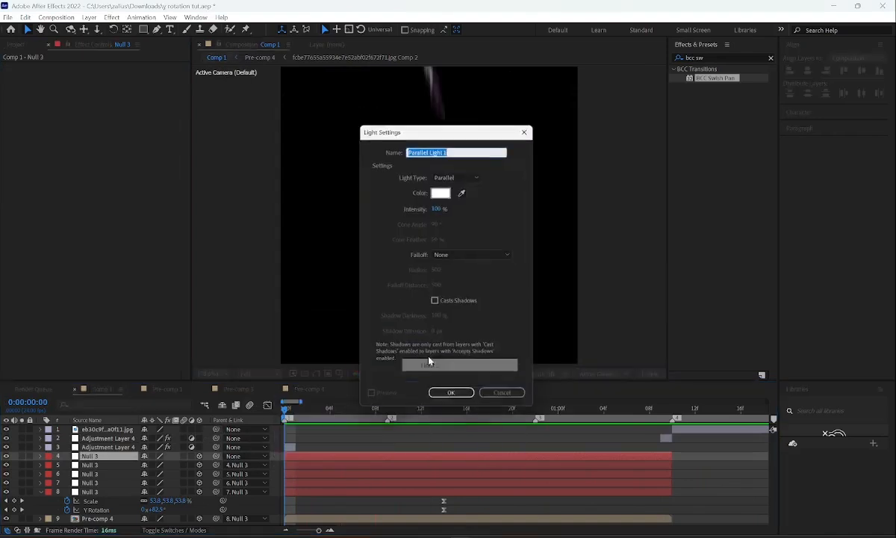
left_click(452, 396)
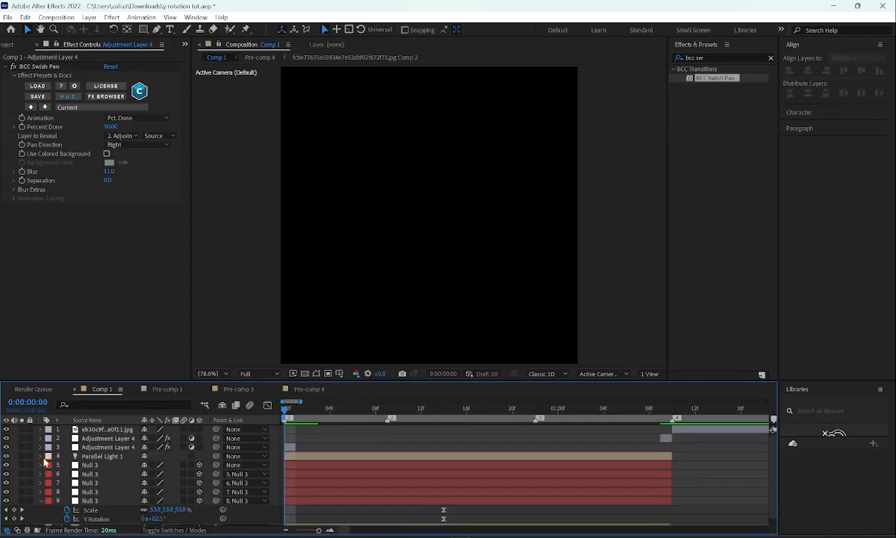
- Examine the Parallel light's transform properties and the keyframes on the null layers below it
left_click(40, 456)
left_click(54, 466)
left_click(51, 472)
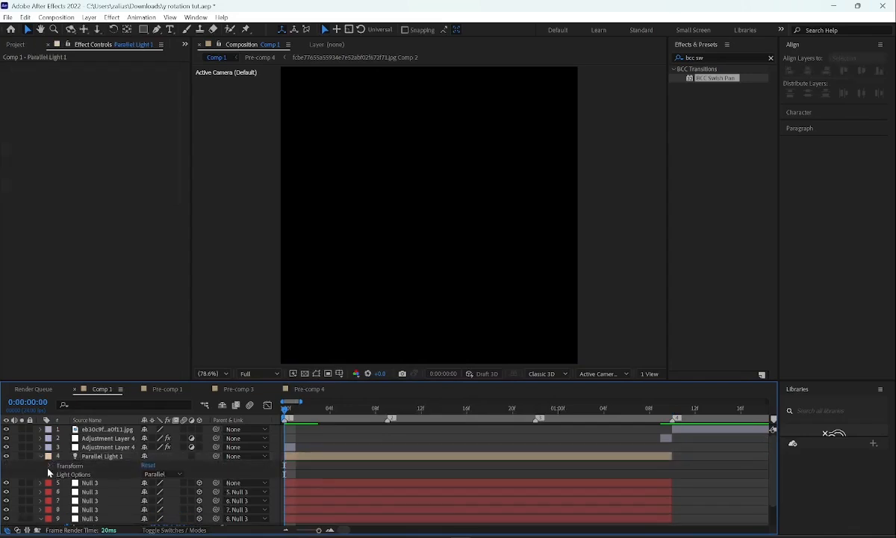
left_click(49, 466)
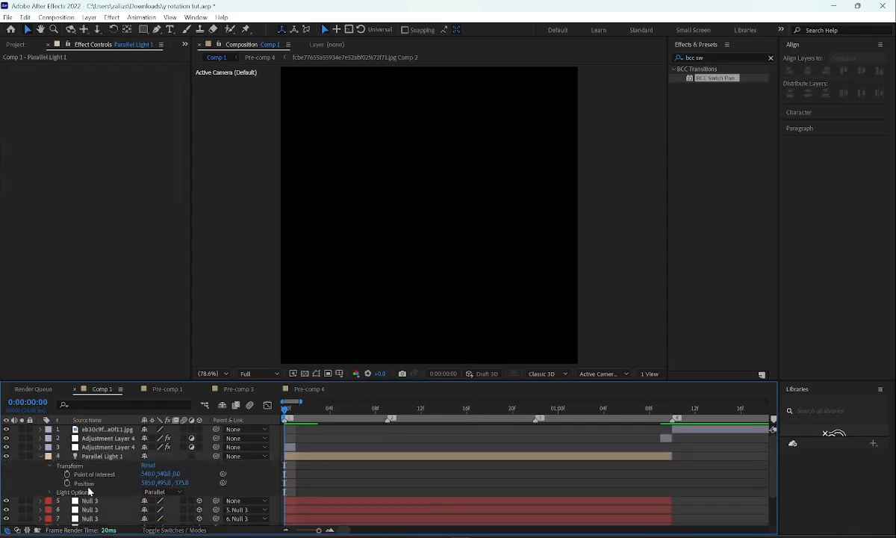
key("u")
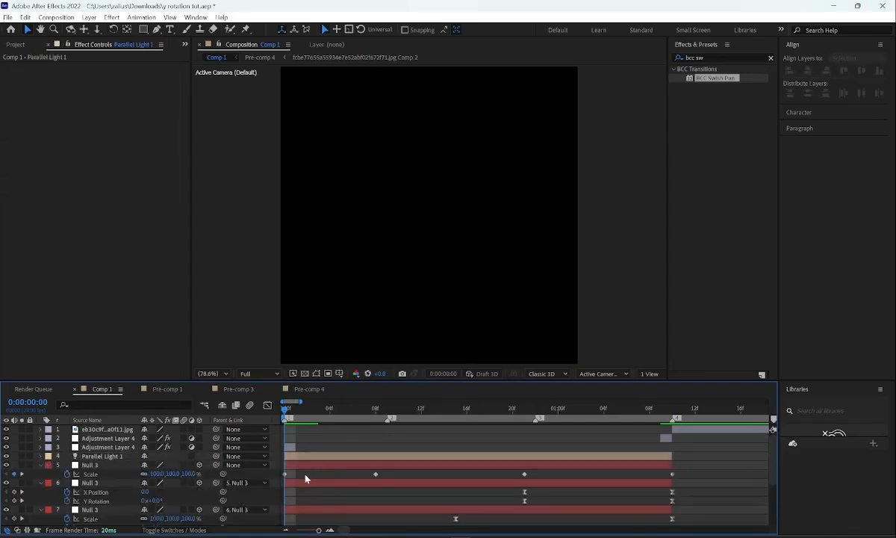
key("u")
left_click_drag(293, 409, 280, 424)
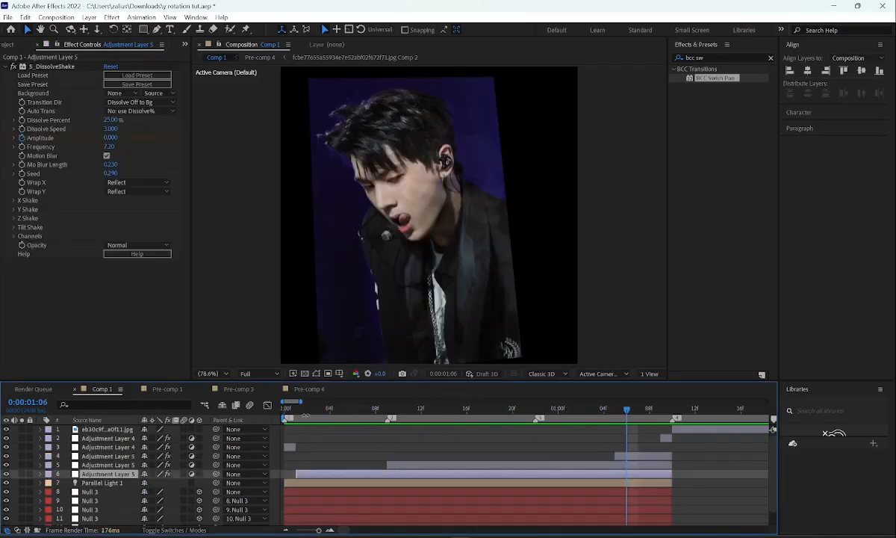
- Preview the composition from the start to check the shake adjustment layers, stopping at 0:17
left_click_drag(296, 410, 251, 416)
left_click(384, 438)
key("space")
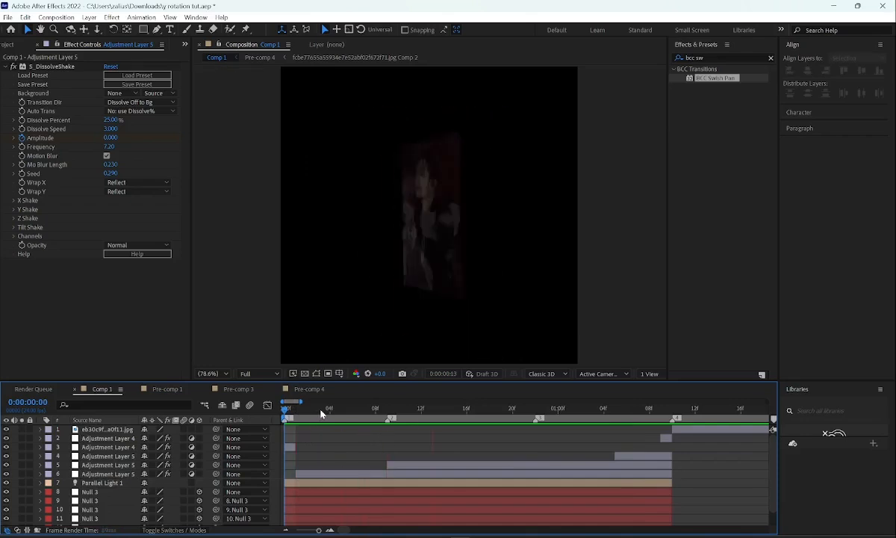
left_click(478, 410)
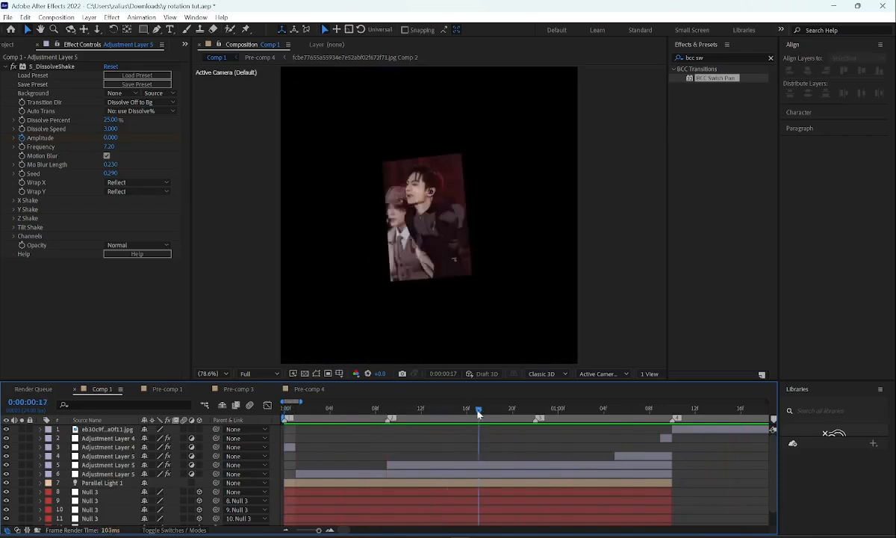
- Pre-compose the three shake adjustment layers, the Parallel light, the nulls and Pre-comp 4 into one layer
left_click_drag(478, 413, 266, 525)
left_click(402, 465)
left_click(640, 455, "ctrl")
right_click(290, 519)
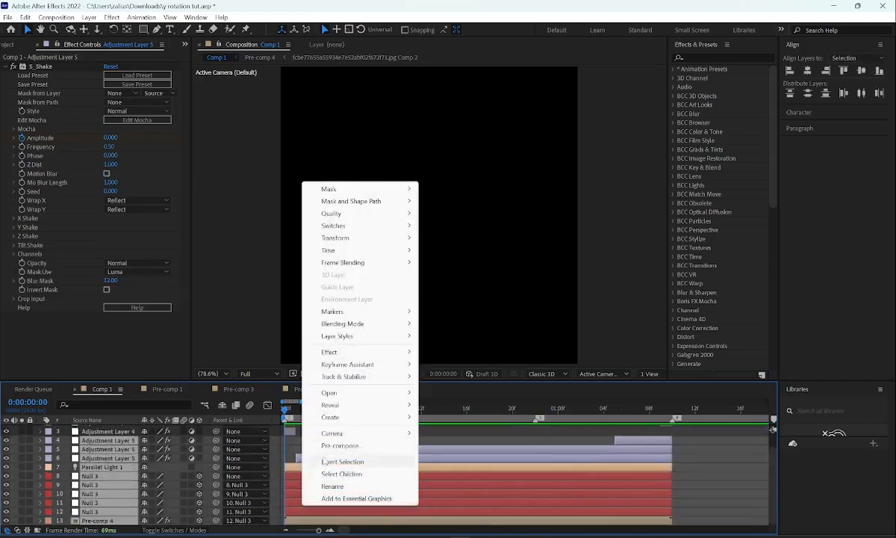
left_click(293, 515)
left_click(448, 321)
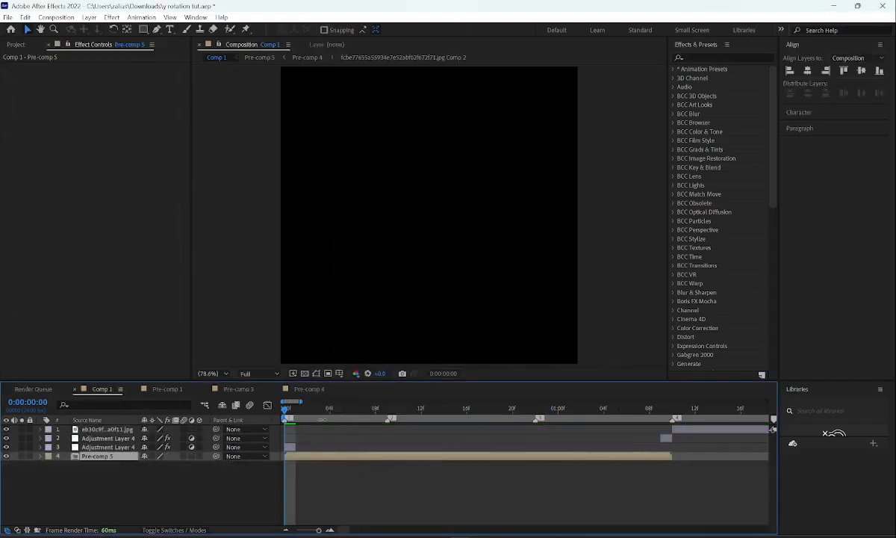
- Duplicate the Pre-comp 5 layer and scale the lower copy to a negative value, making it an enlarged, flipped background
left_click_drag(318, 409, 494, 399)
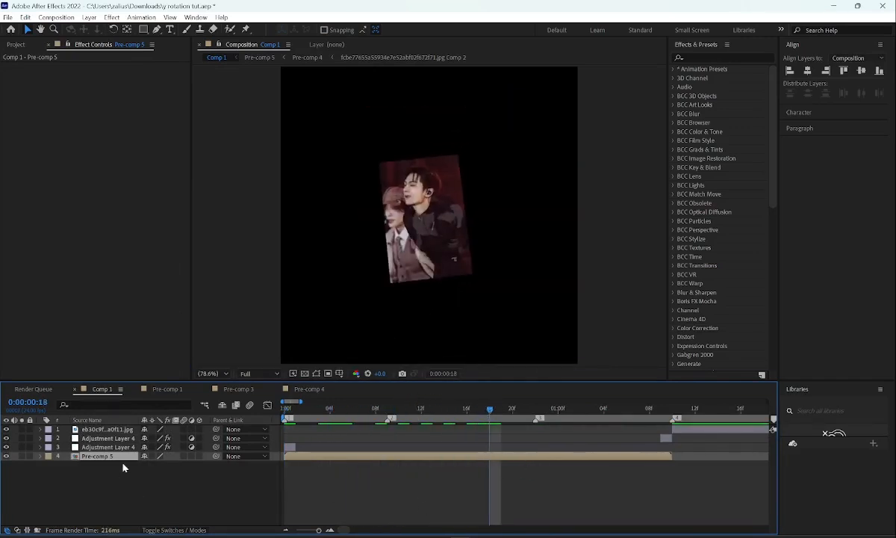
key("ctrl+d")
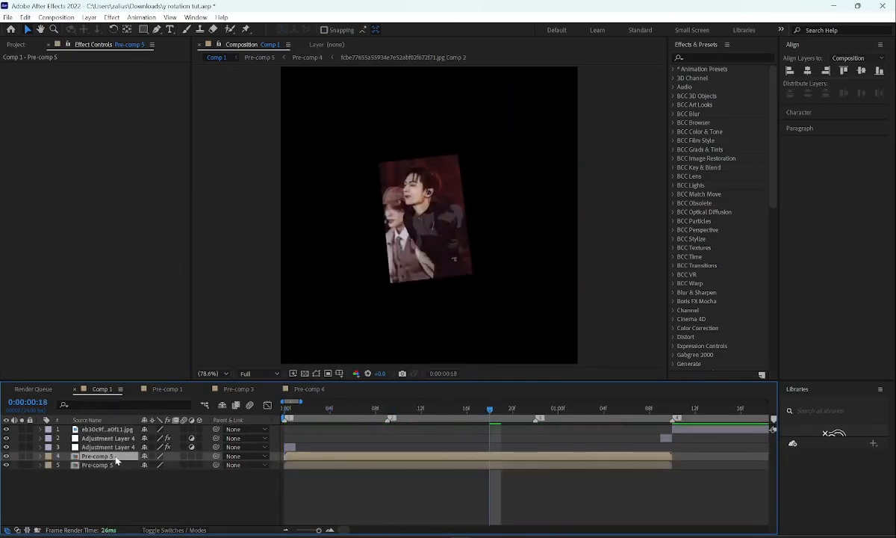
left_click(118, 465)
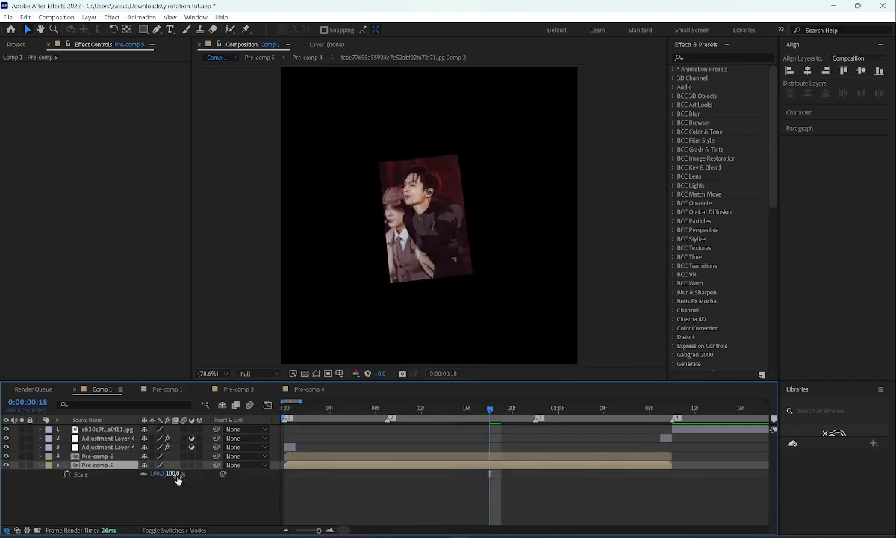
left_click_drag(174, 475, 53, 497)
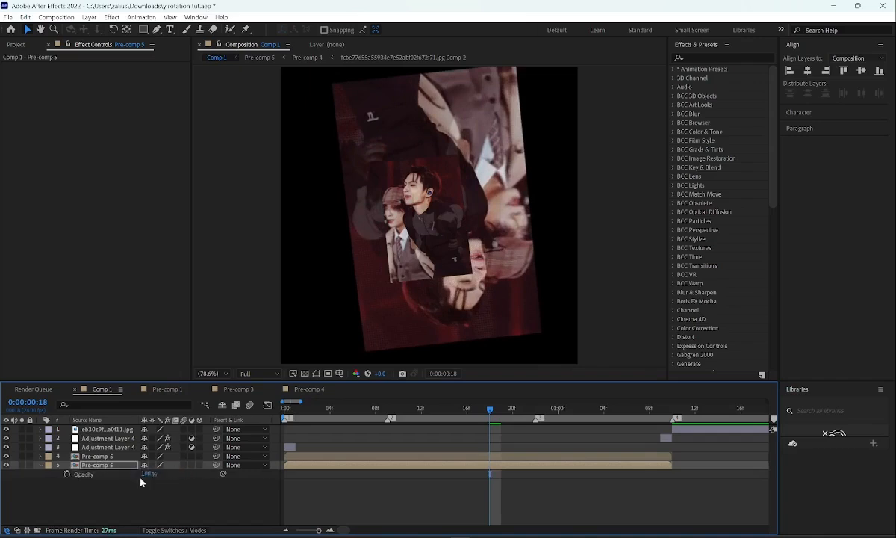
- Set the lower Pre-comp 5 copy's opacity to 30% and preview the composition from the start
type("30")
key("Return")
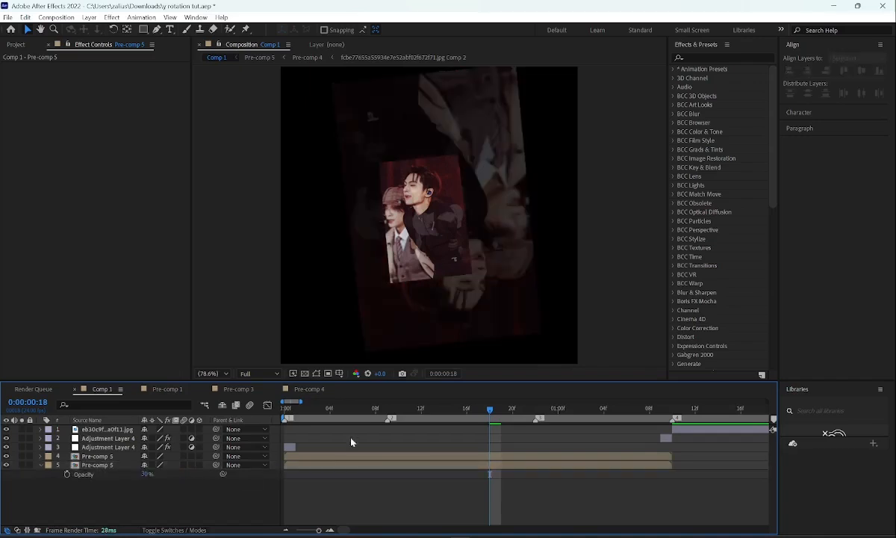
key("Home")
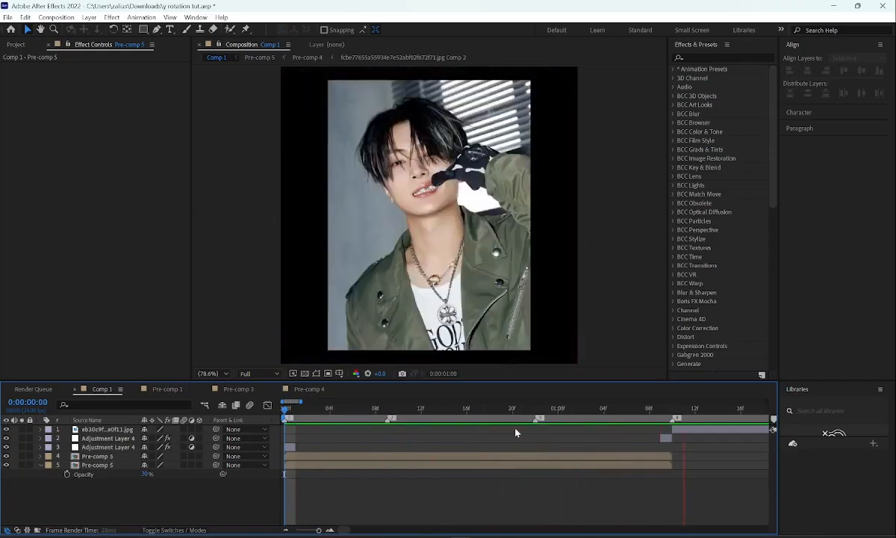
- Add an adjustment layer above the two Pre-comp 5 layers and cut off its part after 0:15
right_click(259, 423)
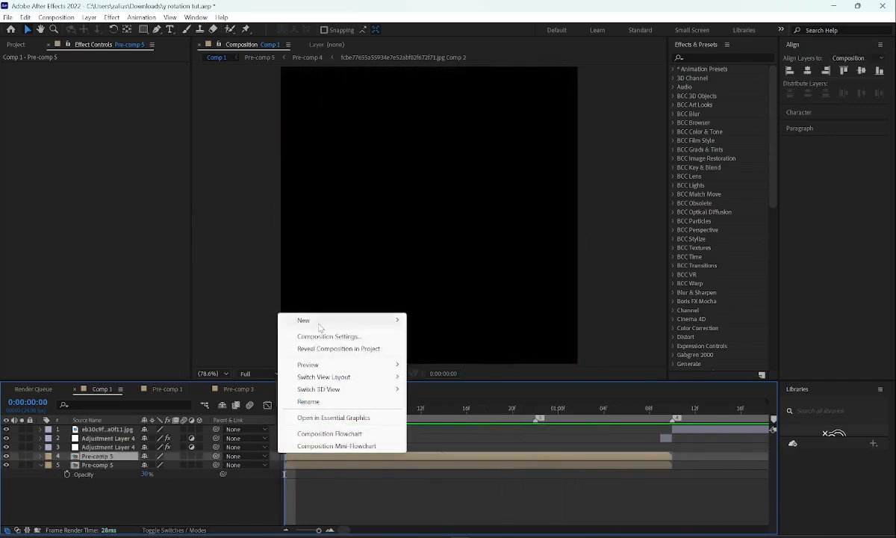
mouse_move(298, 319)
left_click(448, 411)
left_click(453, 410)
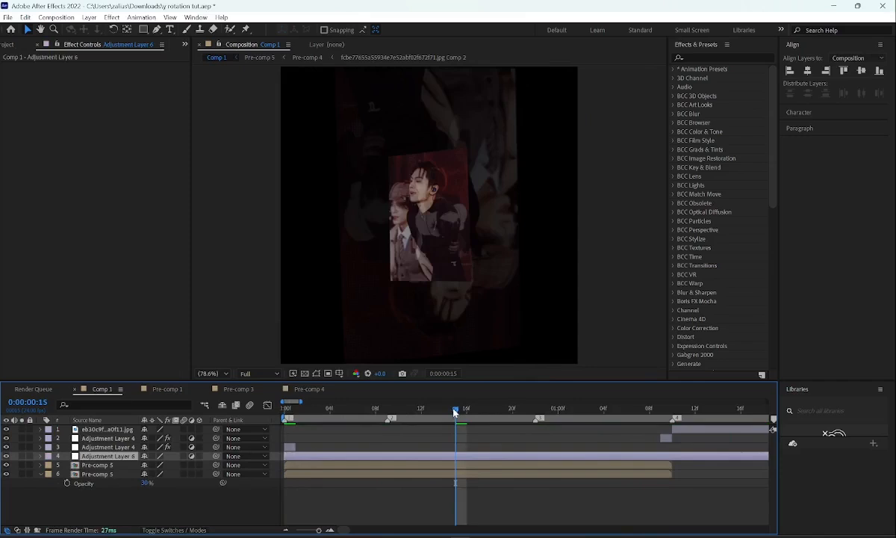
key("ctrl+shift+d")
key("Delete")
left_click(297, 410)
left_click_drag(297, 412, 284, 411)
left_click(290, 448)
left_click(299, 455)
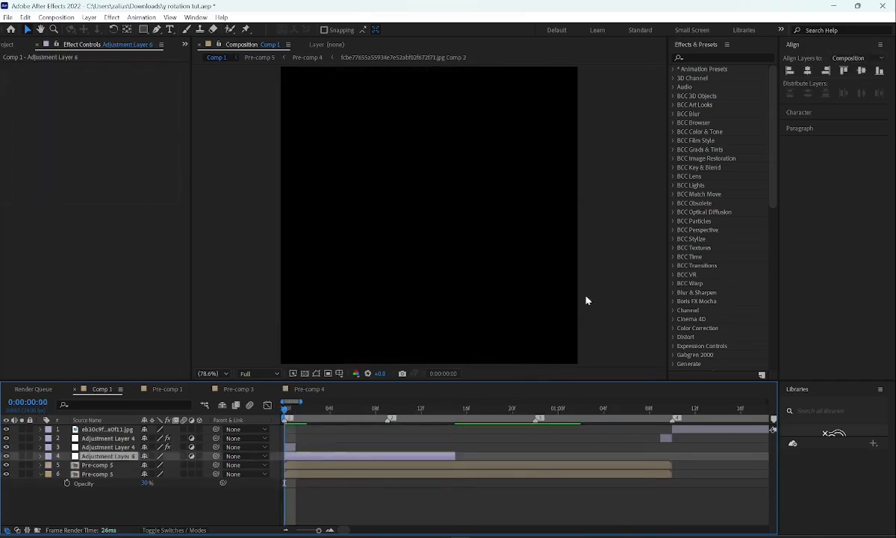
- Apply BCC Lens Blur OBS to the new adjustment layer and set its Gamma to 1000
left_click(684, 58)
type("bccc l")
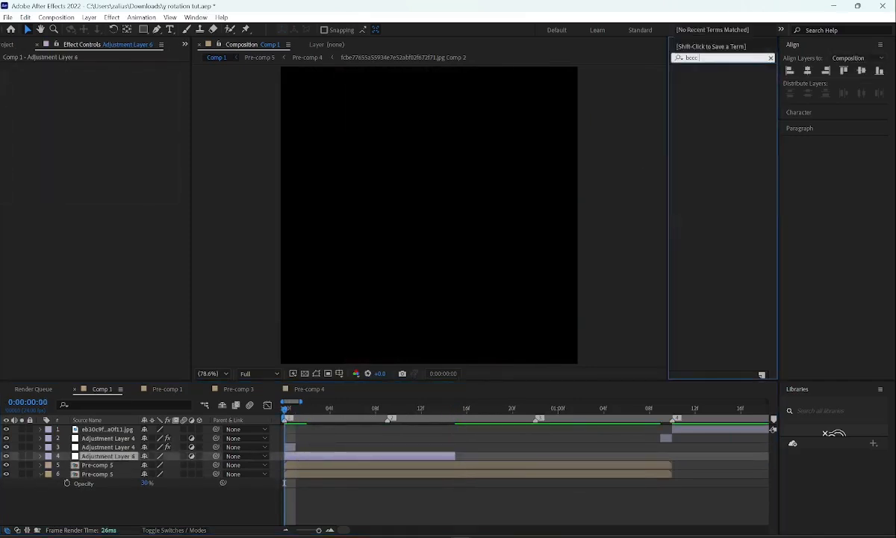
key("BackSpace")
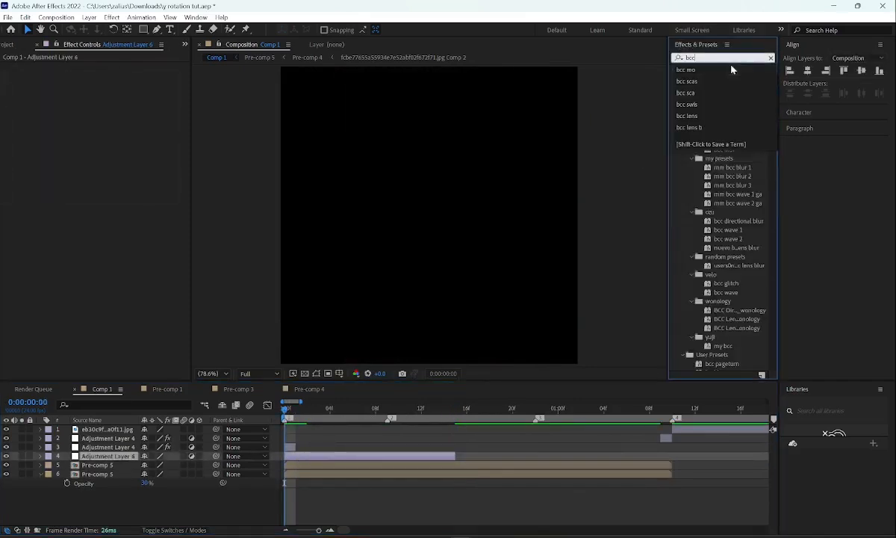
type("lens")
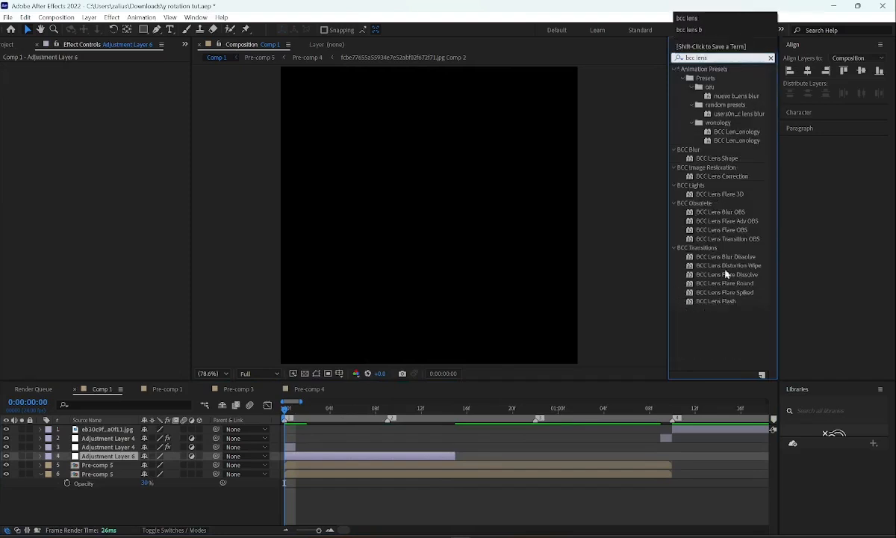
double_click(730, 215)
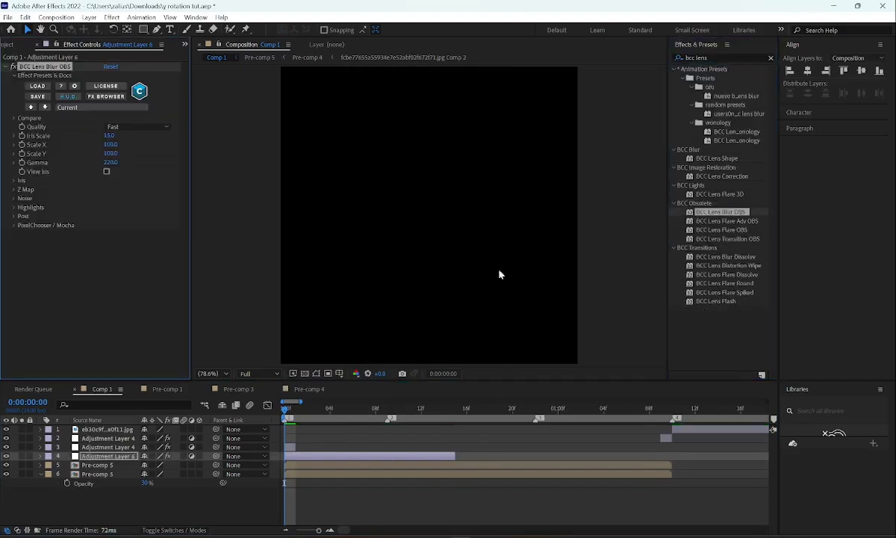
left_click(772, 59)
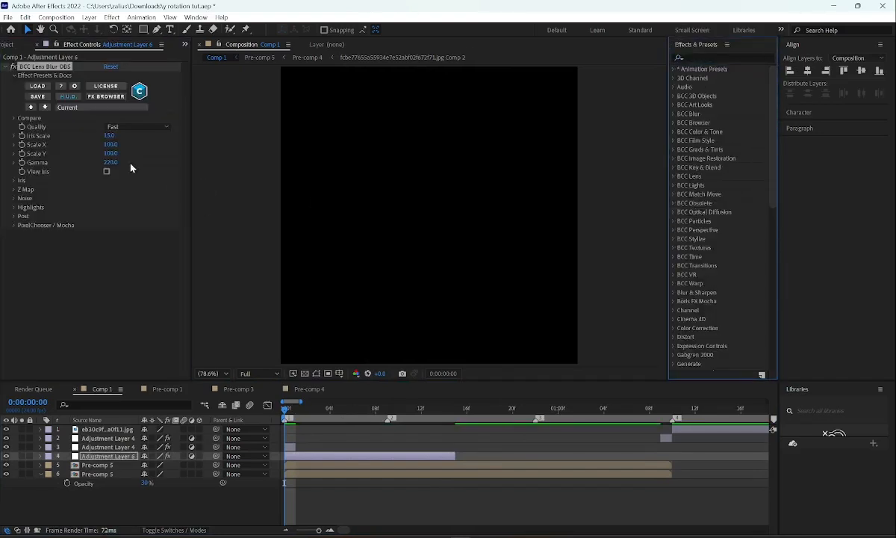
left_click(110, 164)
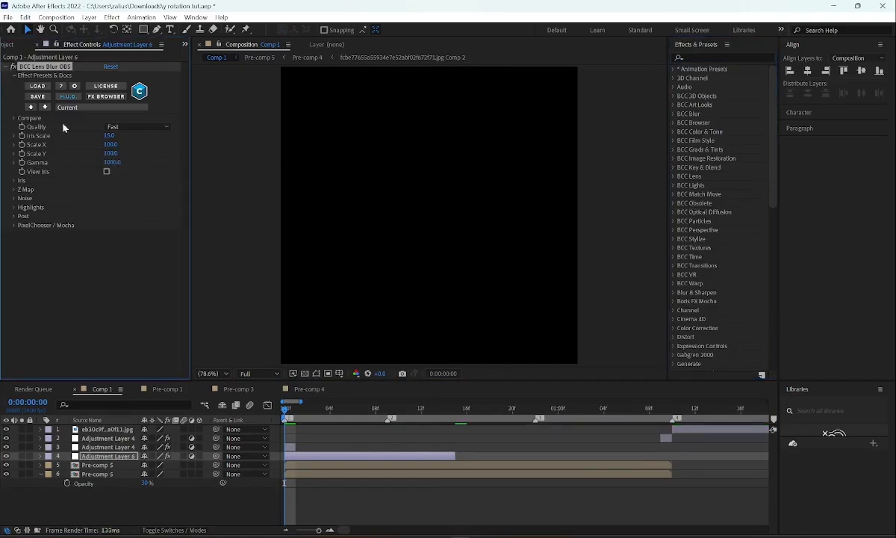
- Keyframe the lens blur's Iris Scale from 15 at the first frame to 0 at 0:14
key("u")
left_click_drag(286, 418, 366, 411)
left_click(377, 409)
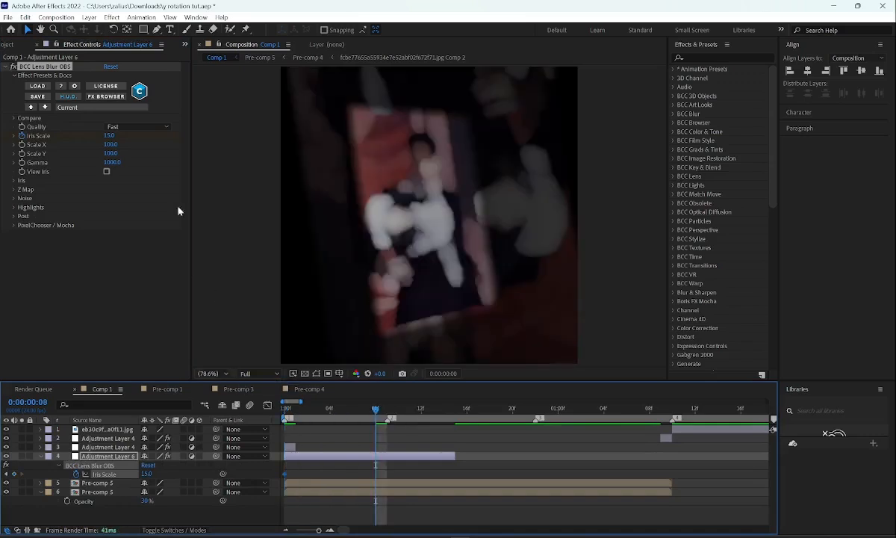
left_click(112, 135)
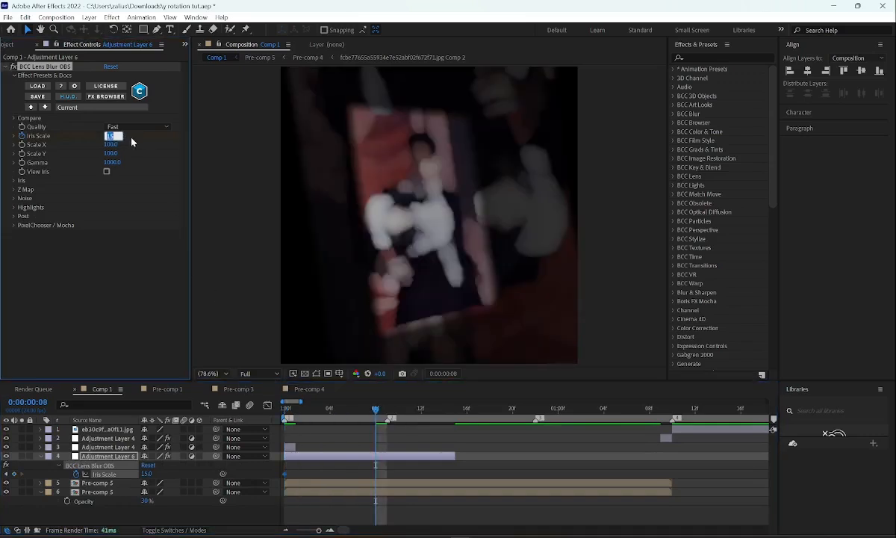
type("0")
key("Return")
left_click_drag(377, 480, 443, 475)
- Shape the Iris Scale curve to fall steeply at first and ease out slowly, and preview the blur
left_click(266, 405)
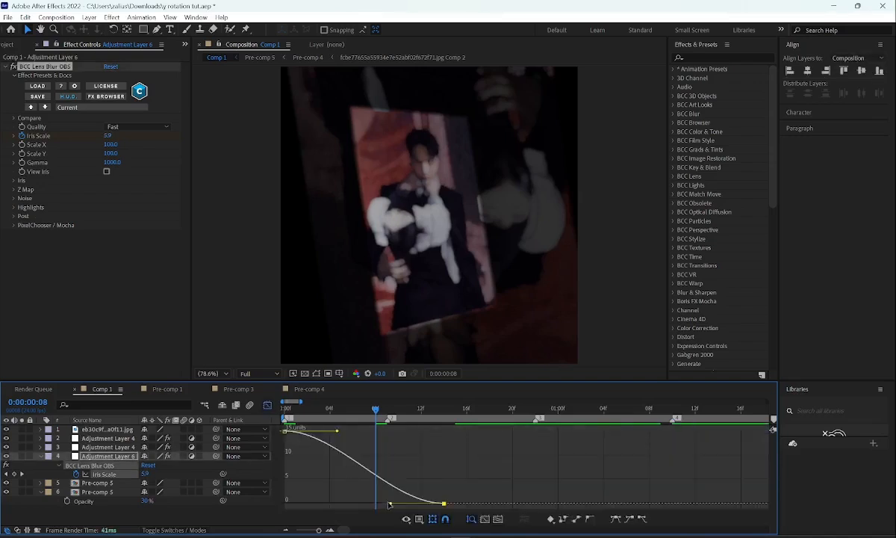
left_click_drag(390, 504, 285, 502)
left_click_drag(337, 431, 293, 438)
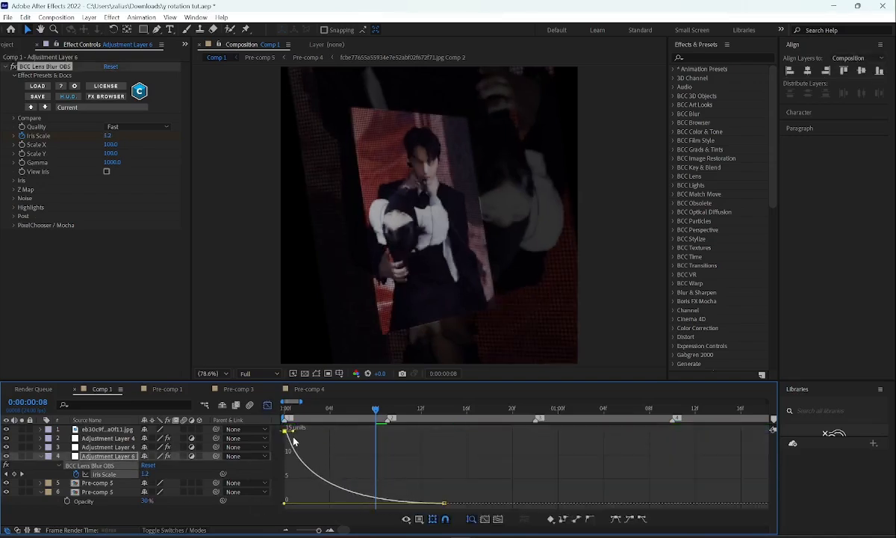
left_click(281, 412)
key("space")
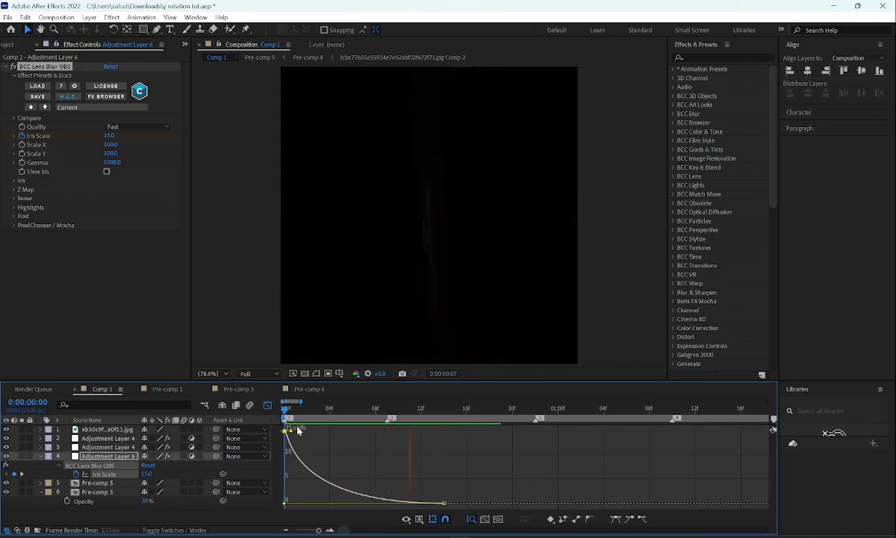
left_click(268, 404)
left_click(286, 411)
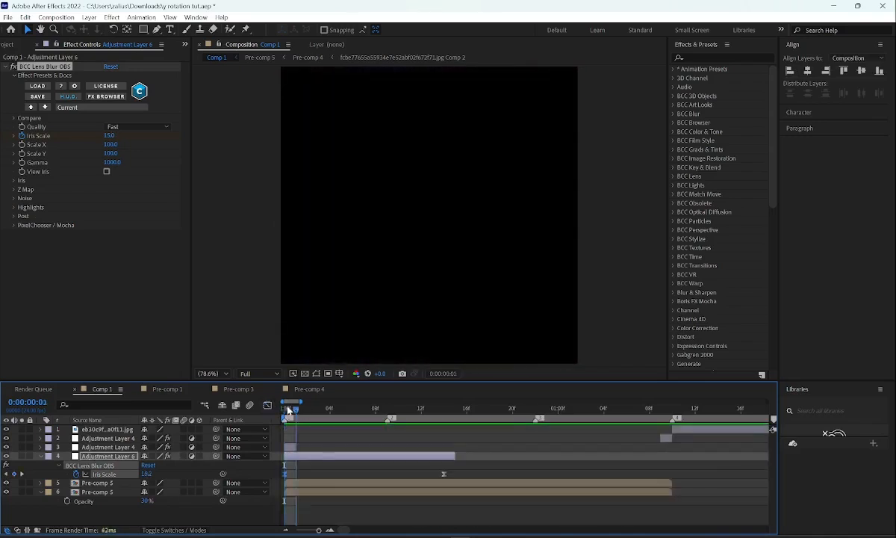
key("space")
- Duplicate the lens blur adjustment layer twice, starting the copies at 0:08 and 0:21, and preview the result
left_click(368, 410)
left_click(375, 410)
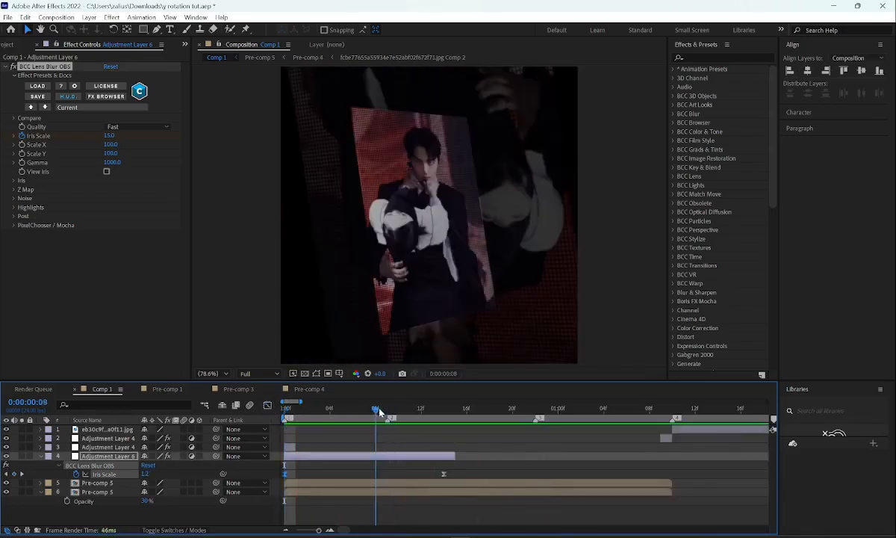
key("ctrl+d")
left_click_drag(322, 461, 536, 446)
key("ctrl+d")
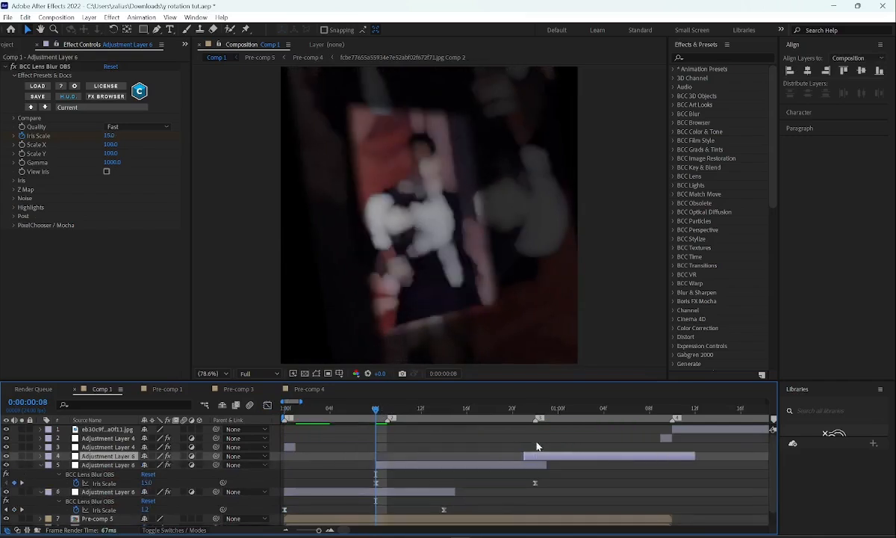
left_click_drag(528, 413, 580, 418)
key("space")
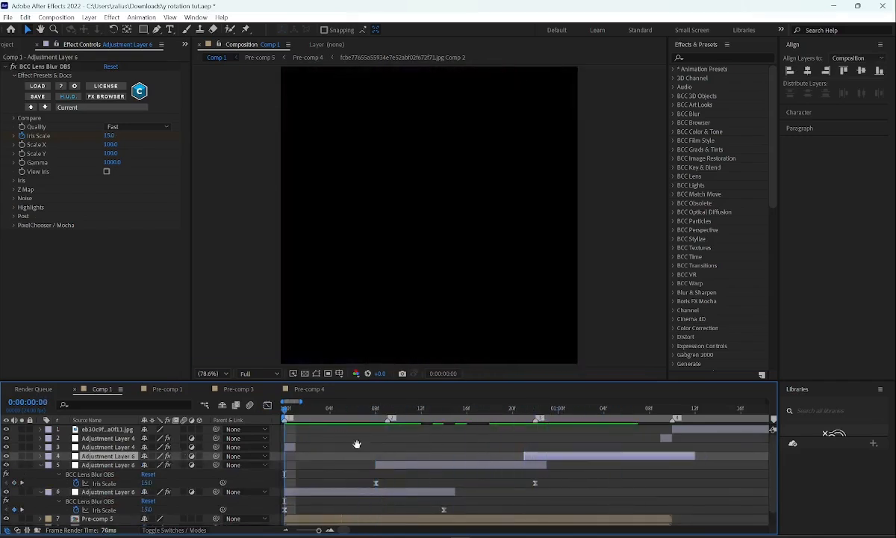
key("space")
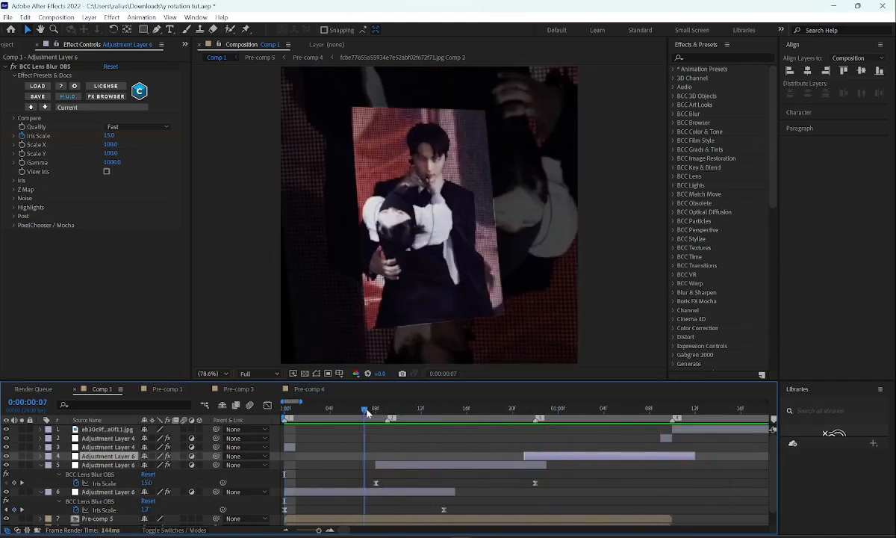
- Shorten the two copied lens blur layers to end at 0:19 and 1:09, adjusting their closing Iris Scale keyframes to fit
left_click(376, 483)
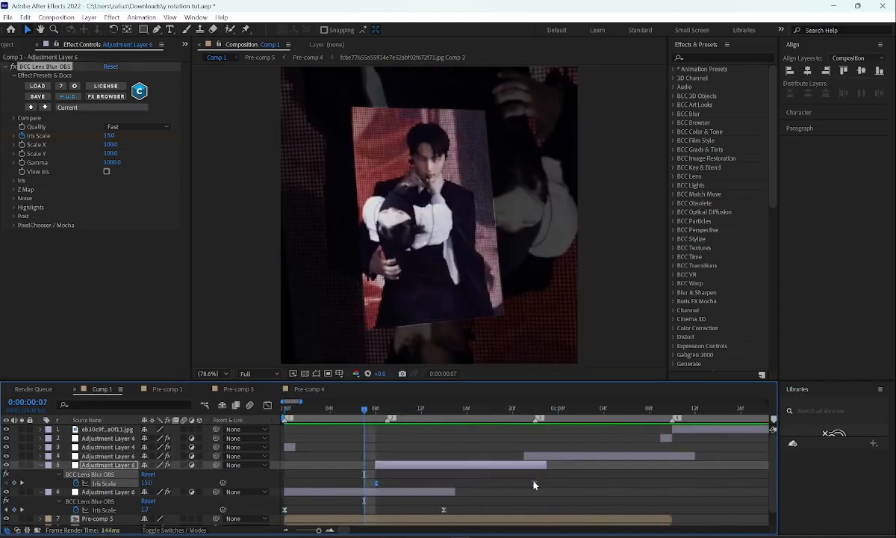
left_click(513, 490)
mouse_move(547, 465)
left_mouse_down()
mouse_move(493, 466)
mouse_move(686, 481)
mouse_move(660, 456)
left_mouse_up()
left_click(539, 457)
key("u")
left_click(655, 487)
left_click(631, 483)
key("u")
left_click(290, 410)
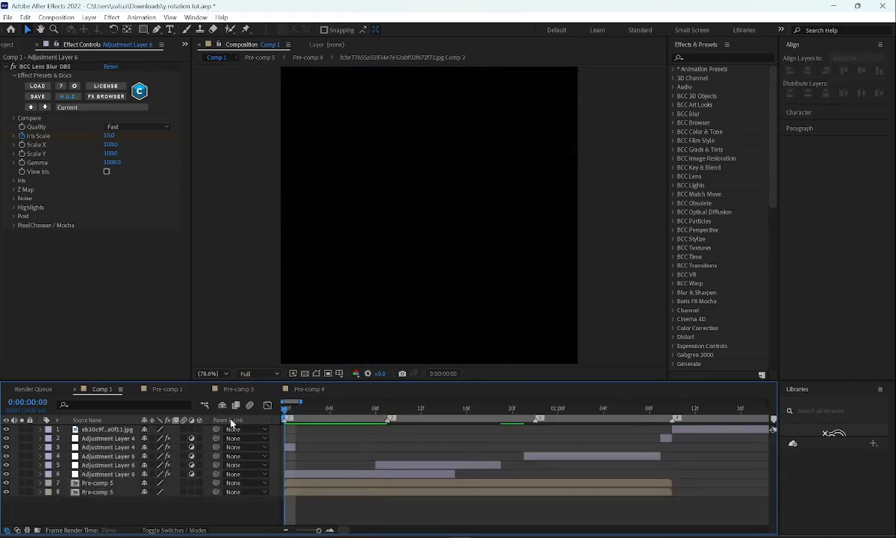
- Preview the blurs, enlarge the last photo at 1:10 to fill the frame, and move the photo down within it
key("space")
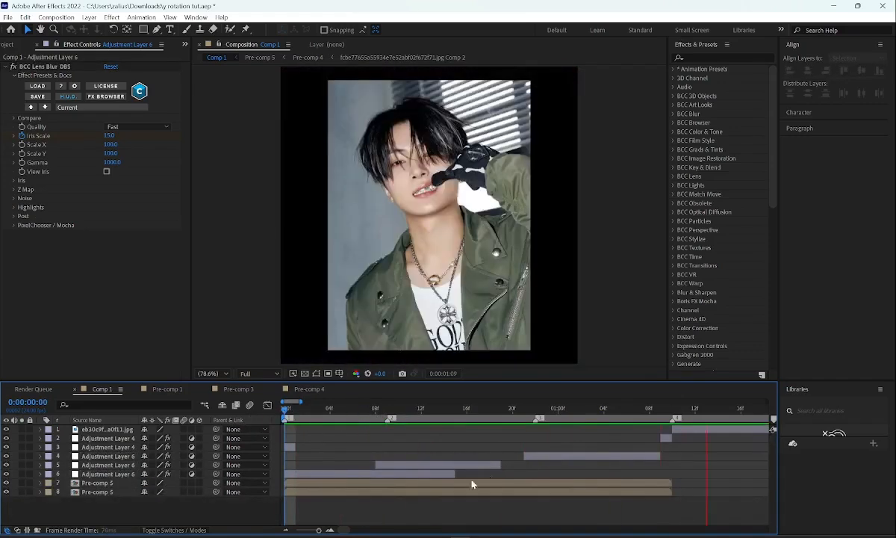
left_click(365, 410)
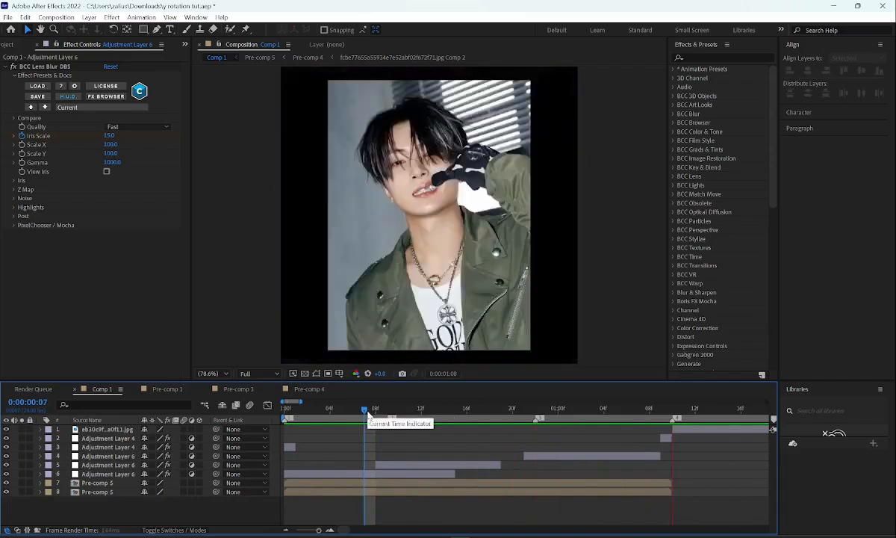
left_click(670, 428)
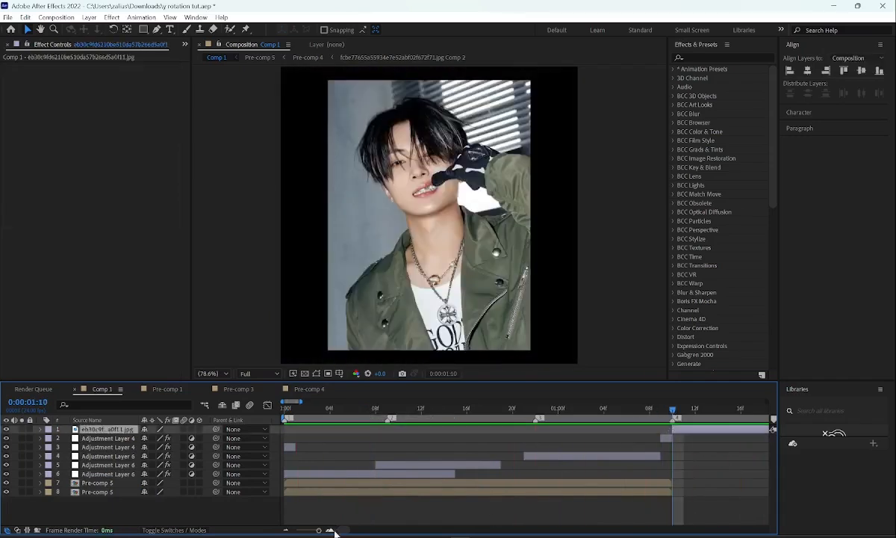
left_click_drag(340, 531, 347, 531)
key("s")
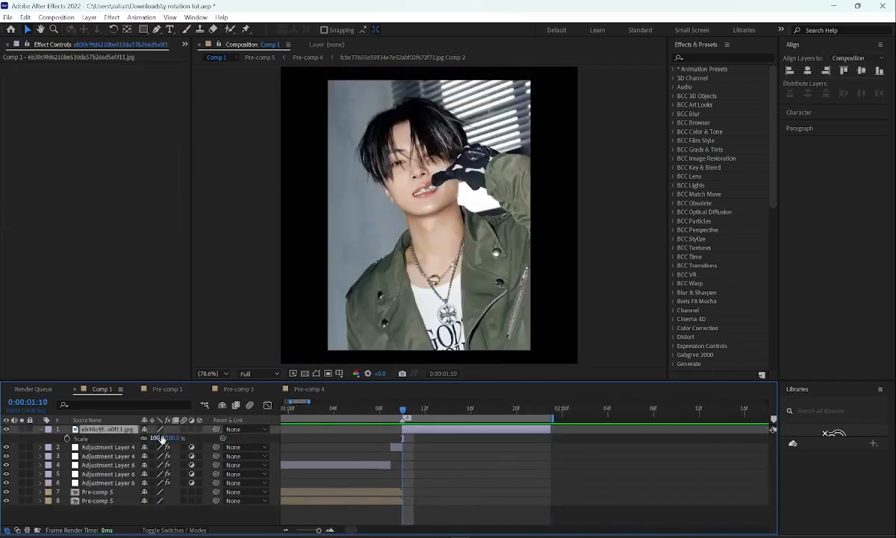
mouse_move(172, 439)
left_mouse_down()
mouse_move(217, 437)
mouse_move(178, 438)
left_mouse_up()
key("p")
left_click(330, 461)
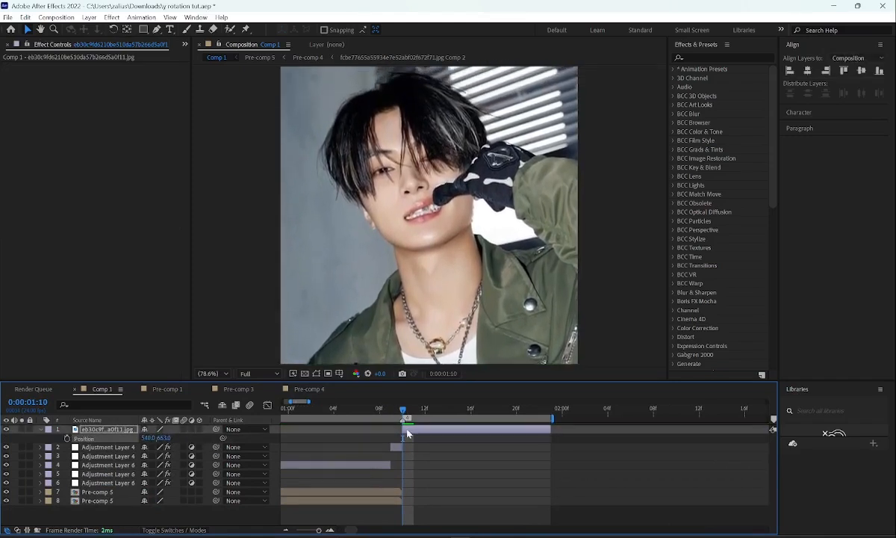
- Pre-compose the resized last photo layer starting at 1:10
right_click(407, 433)
left_click(426, 367)
left_click(469, 339)
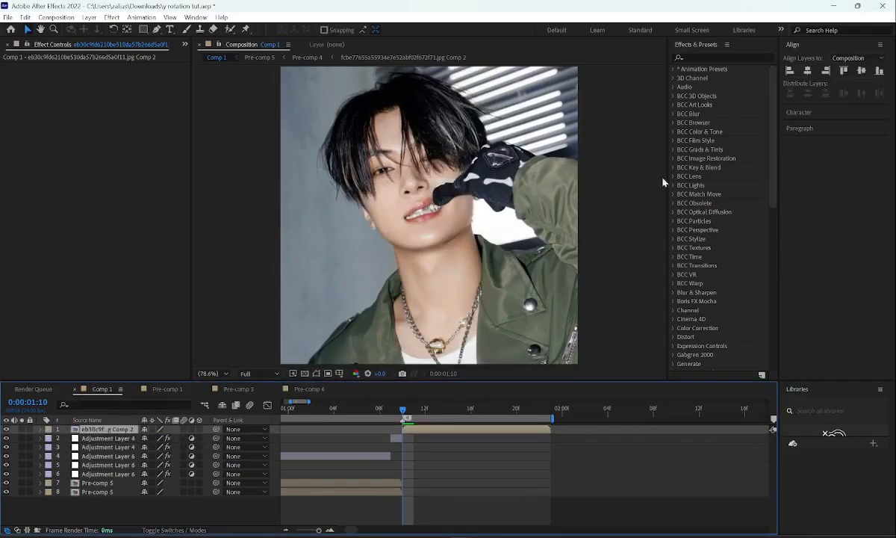
- Separate the photo precomp's Position dimensions and make the layer 3D
key("p")
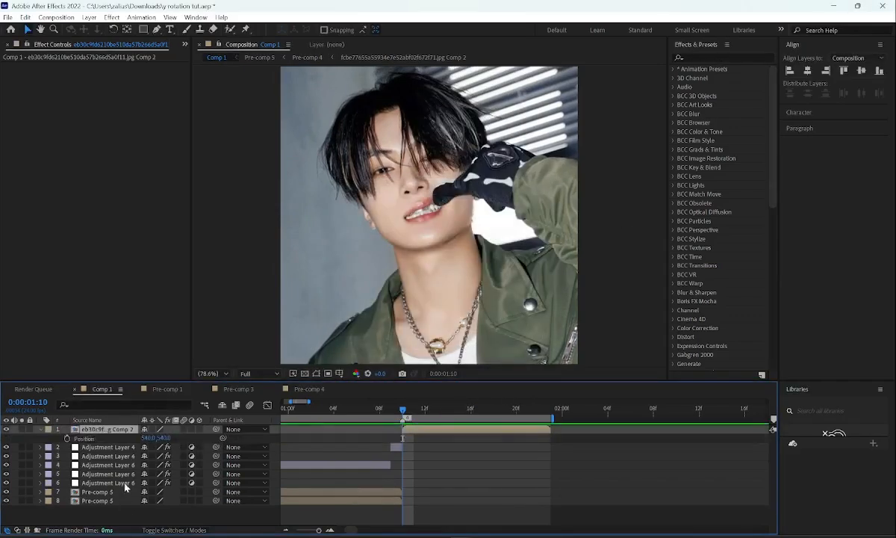
right_click(104, 438)
left_click(210, 302)
left_click(199, 429)
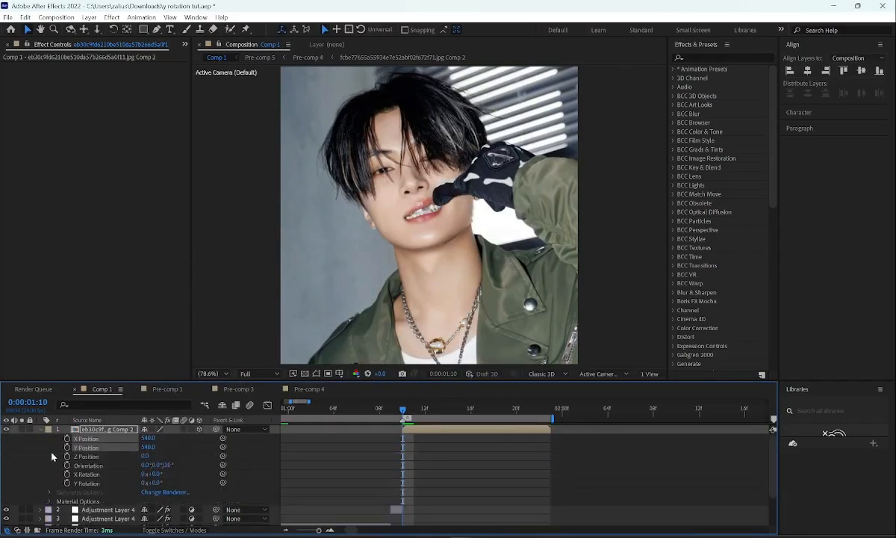
- Keyframe the photo precomp's X Position and place the 540 keyframe at the layer's end, 1:23
left_click(54, 454)
left_click(67, 438)
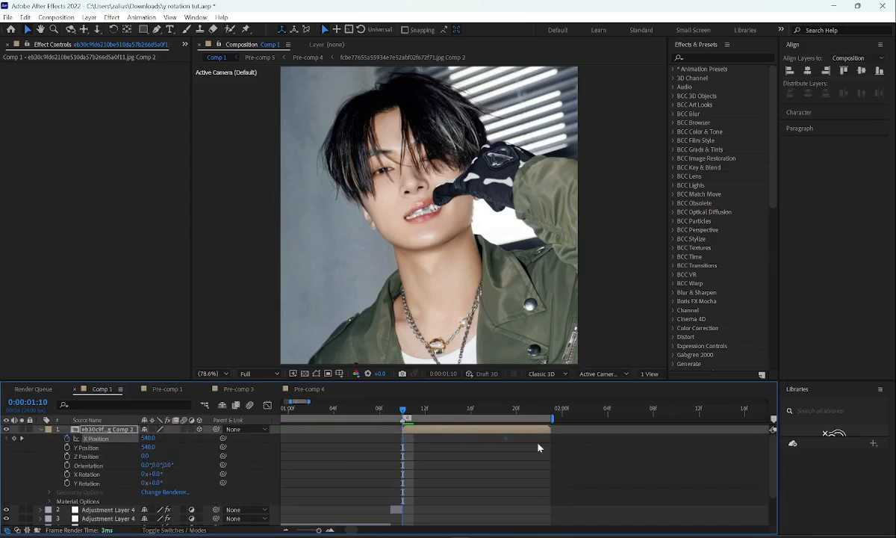
left_click_drag(539, 445, 551, 440)
left_click(420, 496)
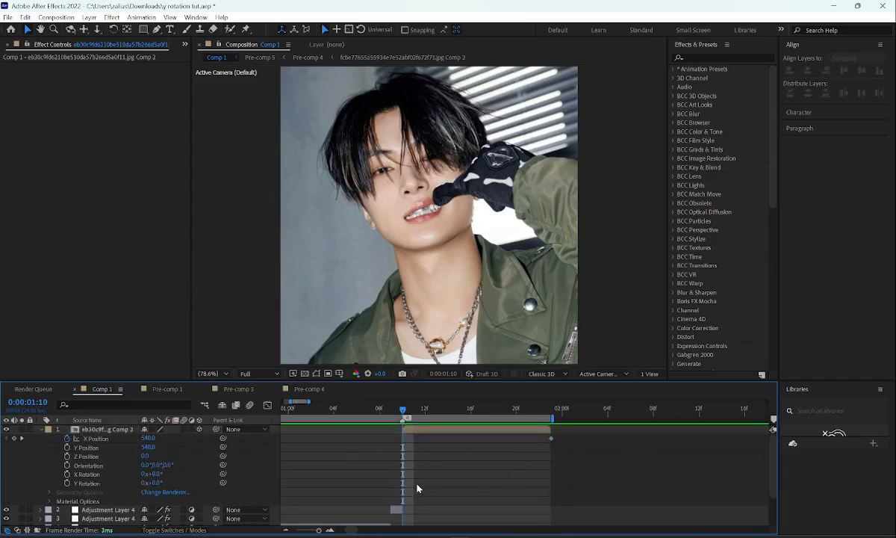
- Look inside Pre-comp 5 and return to Comp 1
scroll(416, 487, "down", 3)
double_click(378, 521)
left_click(100, 389)
scroll(367, 472, "up", 3)
left_click(364, 465)
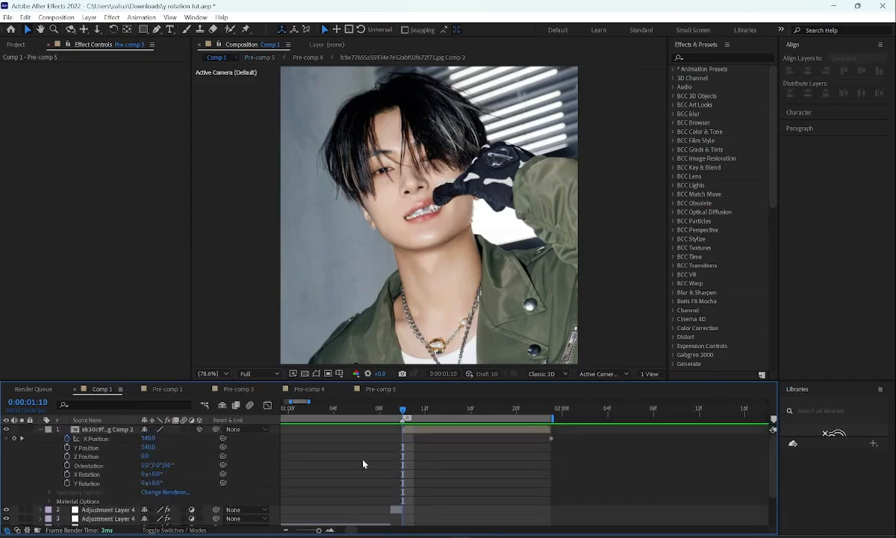
- Set the photo precomp's X Position to -550 at 1:10 and ease both X Position keyframes
left_click_drag(157, 438, 105, 470)
left_click(161, 440)
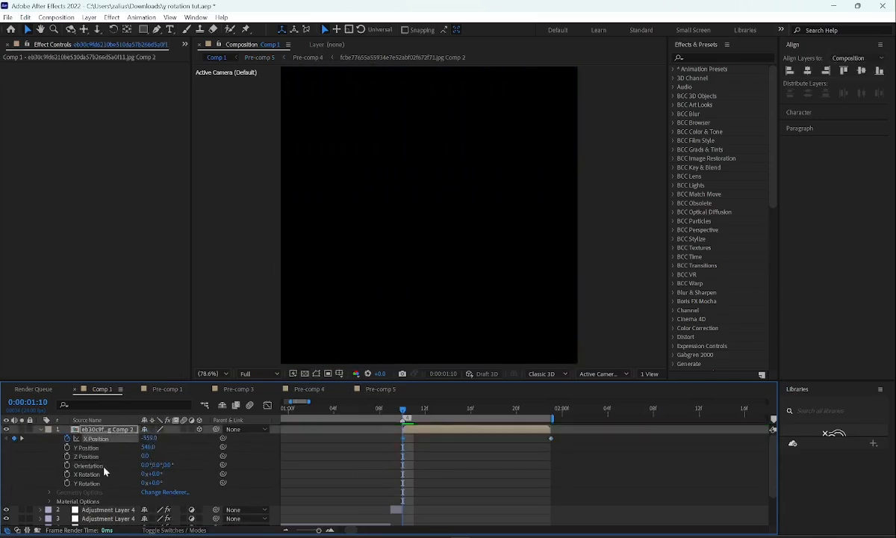
left_click_drag(149, 438, 154, 439)
left_click(427, 449)
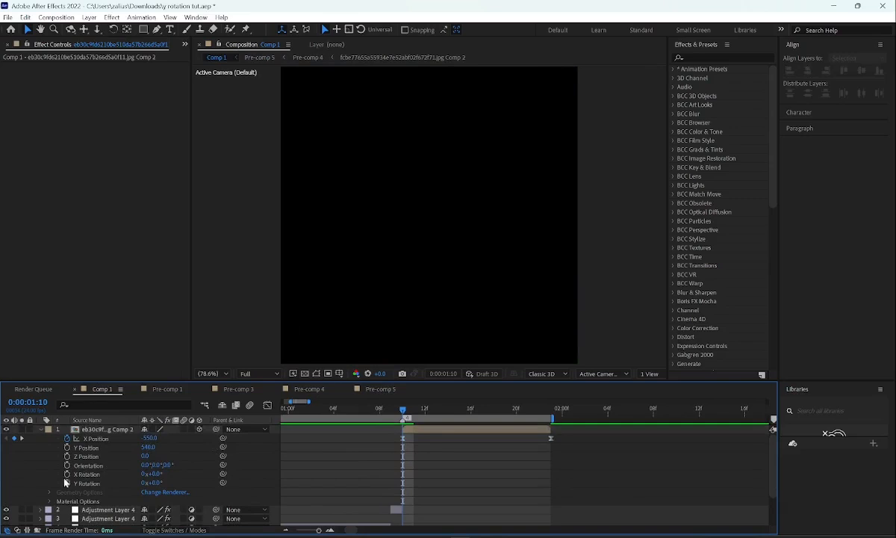
- Keyframe eased Y Rotation from -180° to 0° at 1:23, and move both opening keyframes one frame before the layer starts
left_click(66, 483)
key("u")
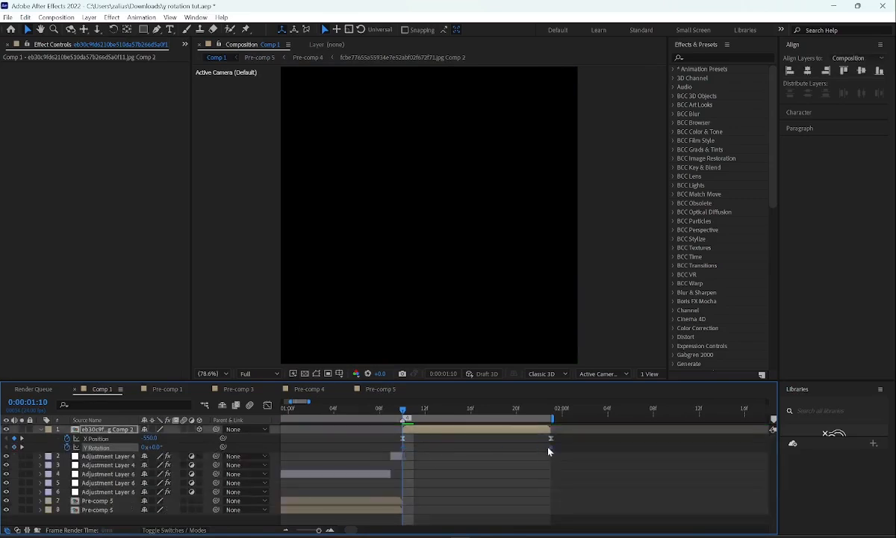
left_click(155, 448)
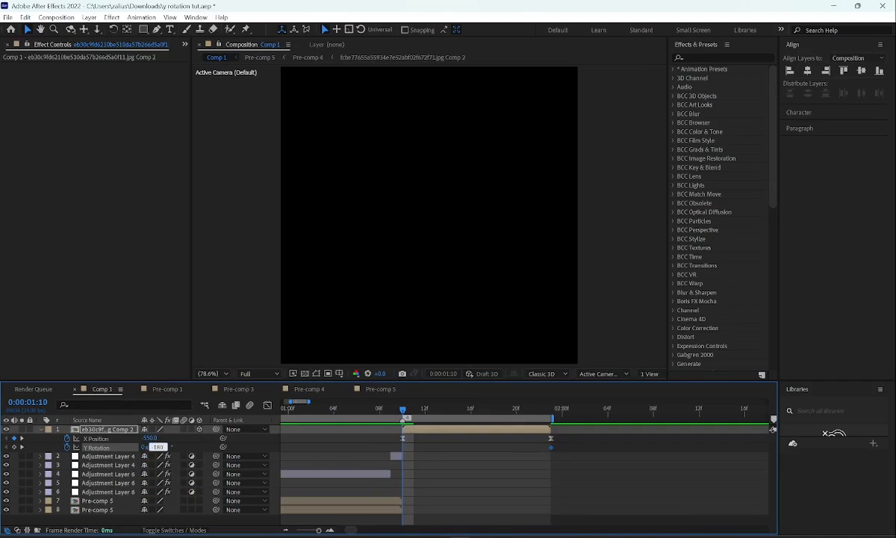
key("Return")
left_click(402, 439)
left_click_drag(406, 450, 391, 444)
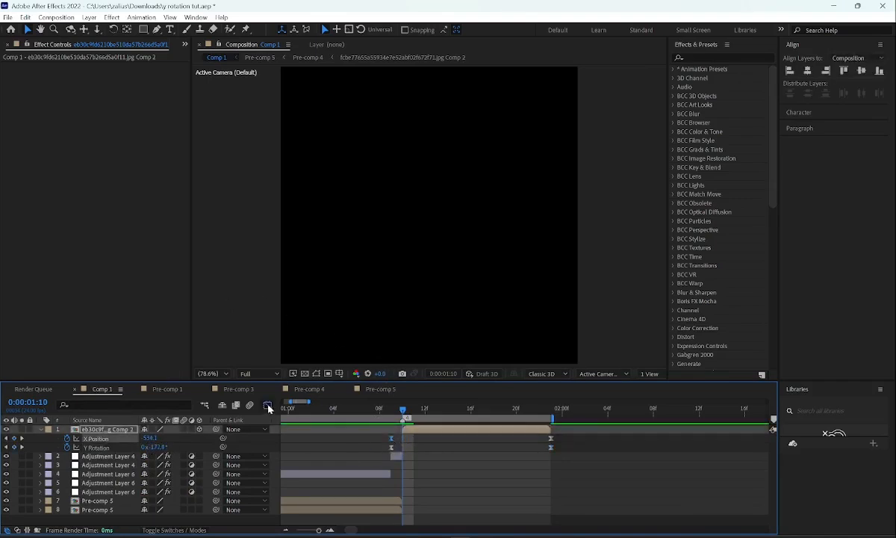
- Shape the photo precomp's X Position curve to rise steeply at first and ease out slowly
key("shift+F3")
left_click_drag(442, 506, 393, 451)
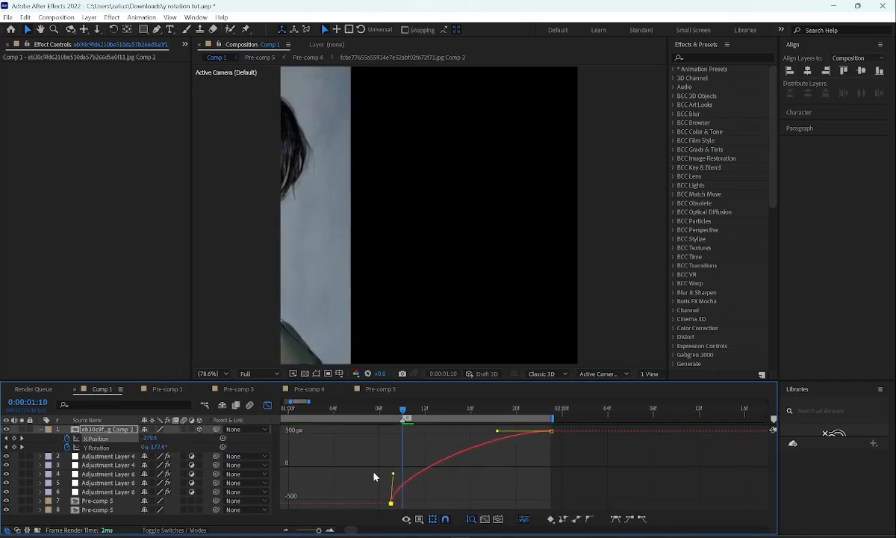
left_click_drag(501, 434, 394, 442)
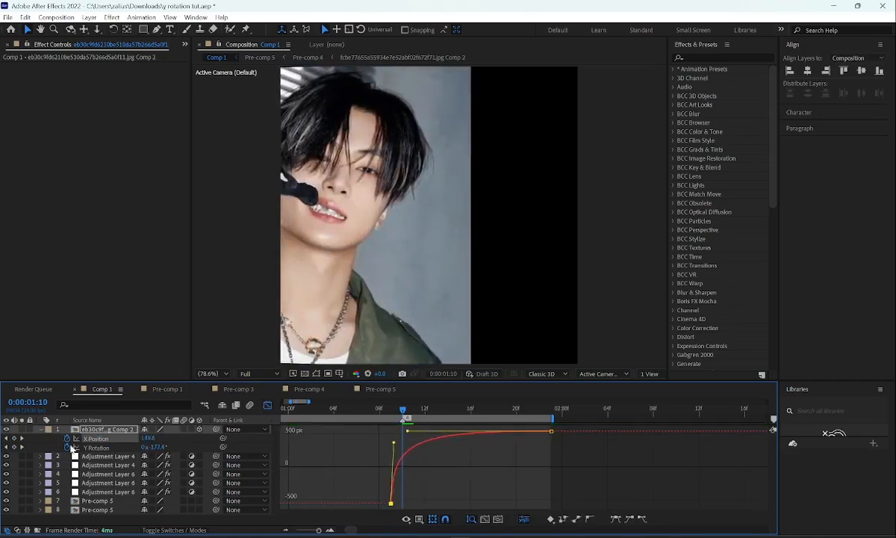
- Give the Y Rotation curve the same steep start and slow ease-out, preview the entrance, and return to 1:10
left_click(94, 448)
left_click(391, 503)
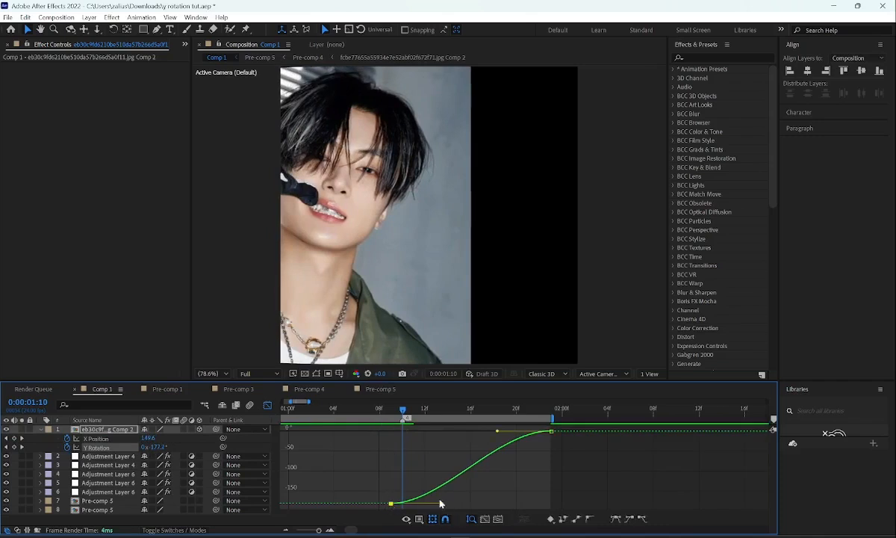
left_click_drag(441, 504, 405, 447)
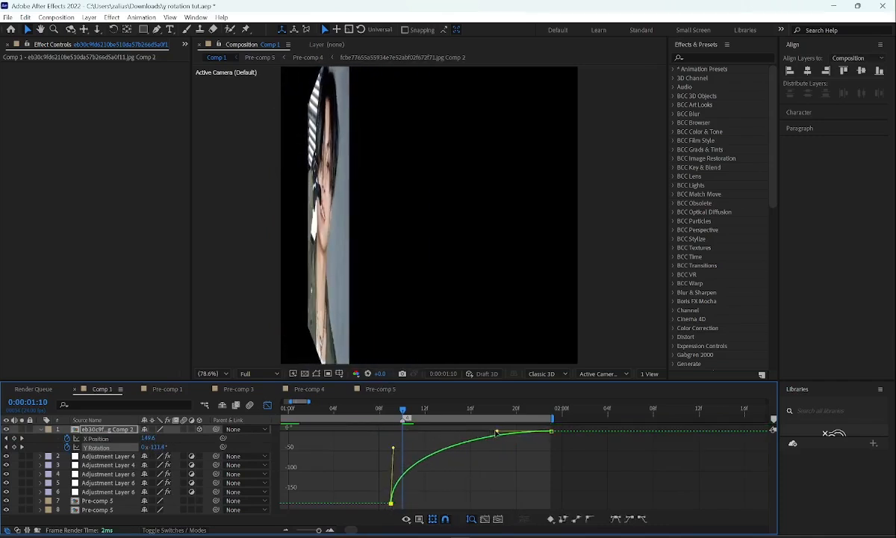
left_click_drag(496, 433, 392, 446)
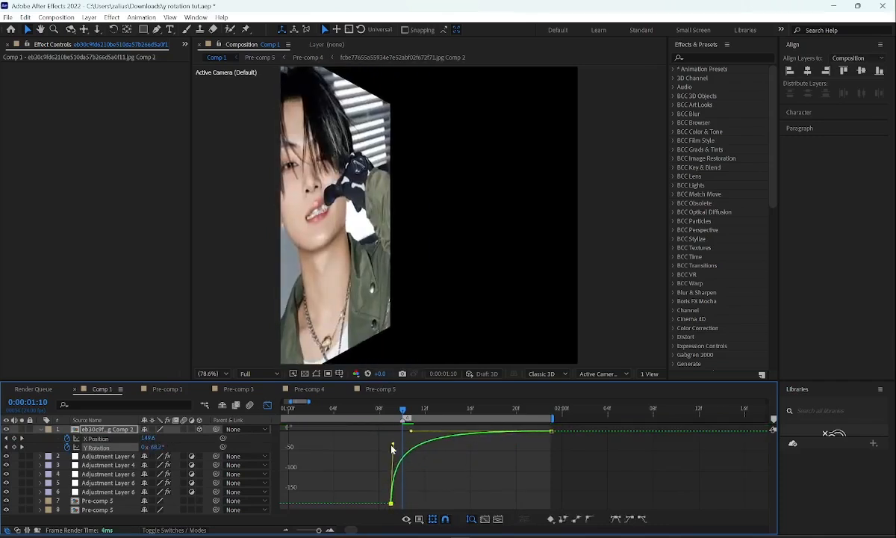
key("space")
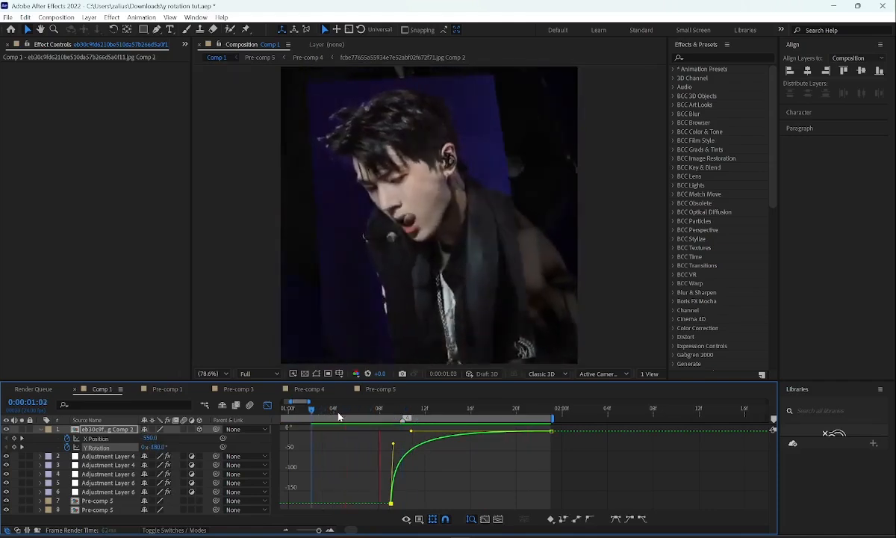
left_click(267, 405)
left_click(403, 412)
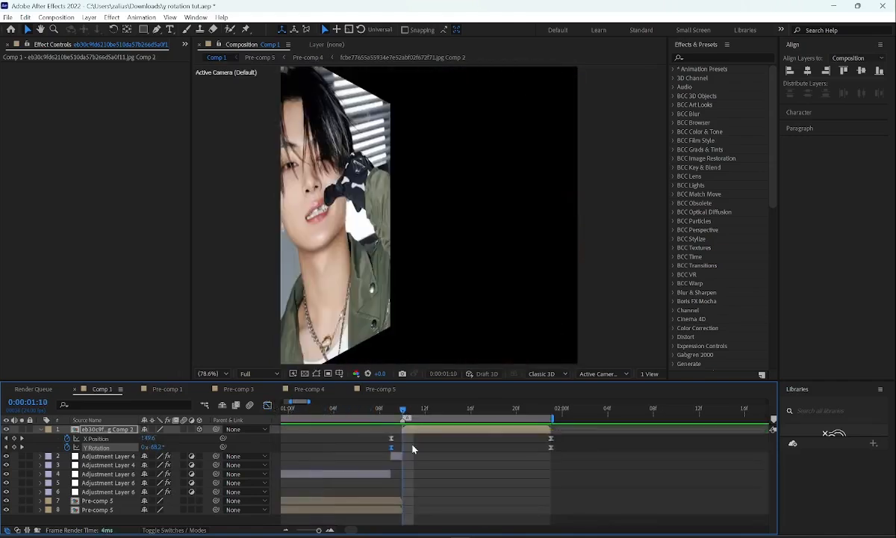
- Collapse the photo precomp's keyframes and add a null object to Comp 1
left_click(414, 446)
key("u")
right_click(277, 425)
right_click(274, 427)
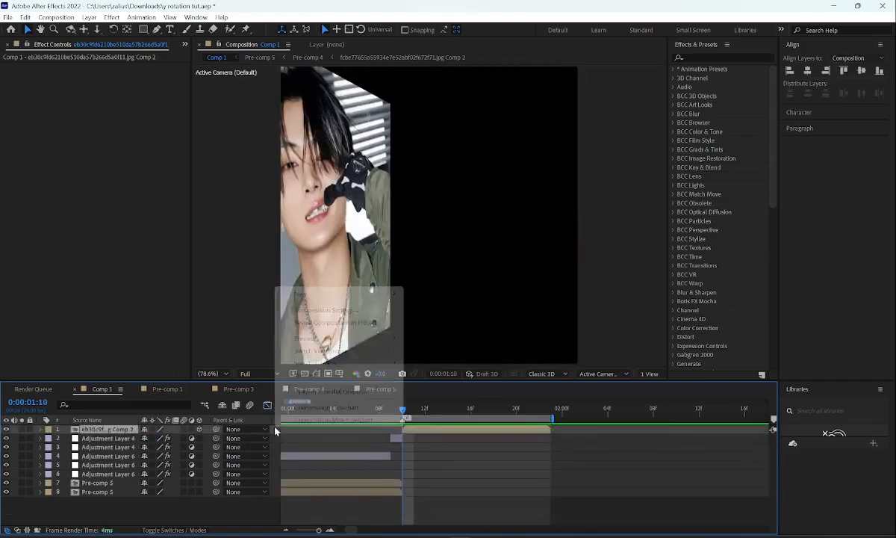
mouse_move(316, 297)
left_click(479, 361)
- Split the null at 1:10 and 1:23 and delete the outer pieces so it spans only the last photo
key("ctrl+shift+d")
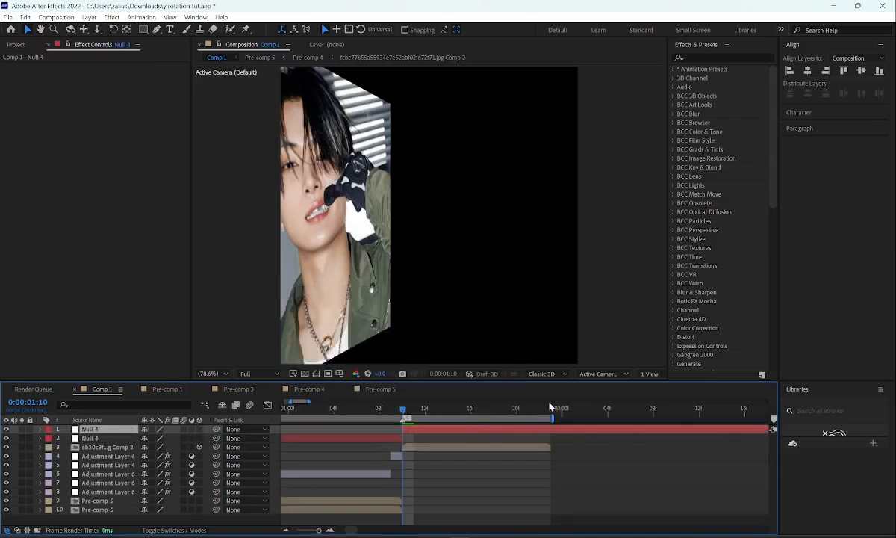
left_click(552, 408)
key("ctrl+shift+d")
key("Delete")
left_click(385, 438)
key("Delete")
left_click(403, 409)
left_click(409, 429)
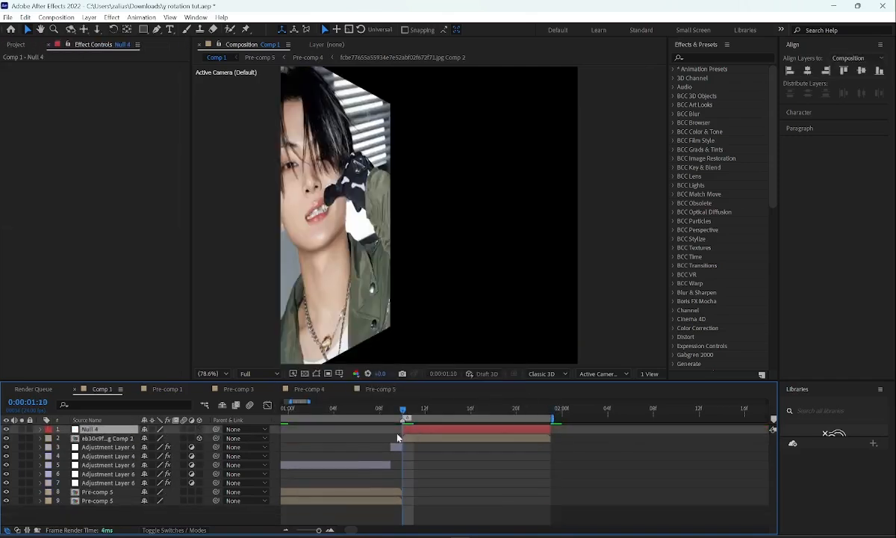
- Parent the photo precomp to the null, and start Scale and Y Rotation keyframes on the null as a 3D layer at 1:10
left_click_drag(215, 439, 123, 430)
key("r")
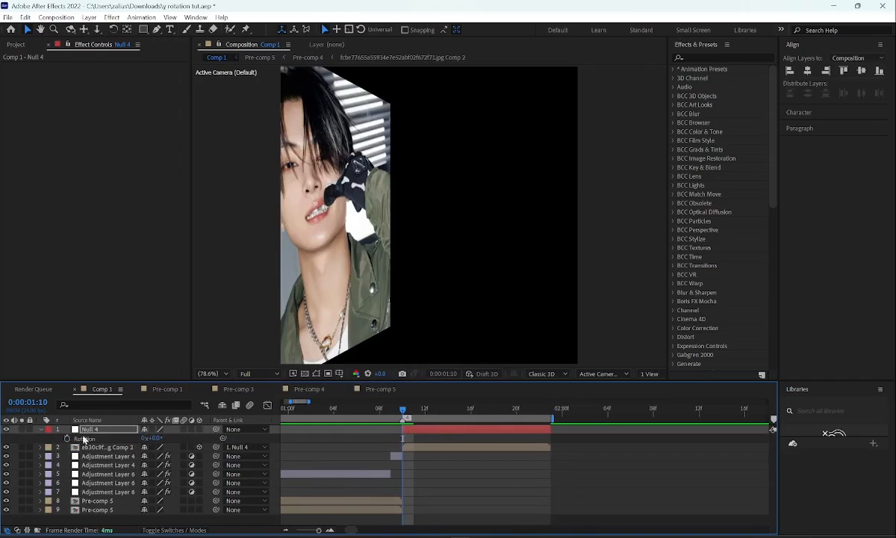
left_click(199, 430)
left_click(67, 456)
key("u")
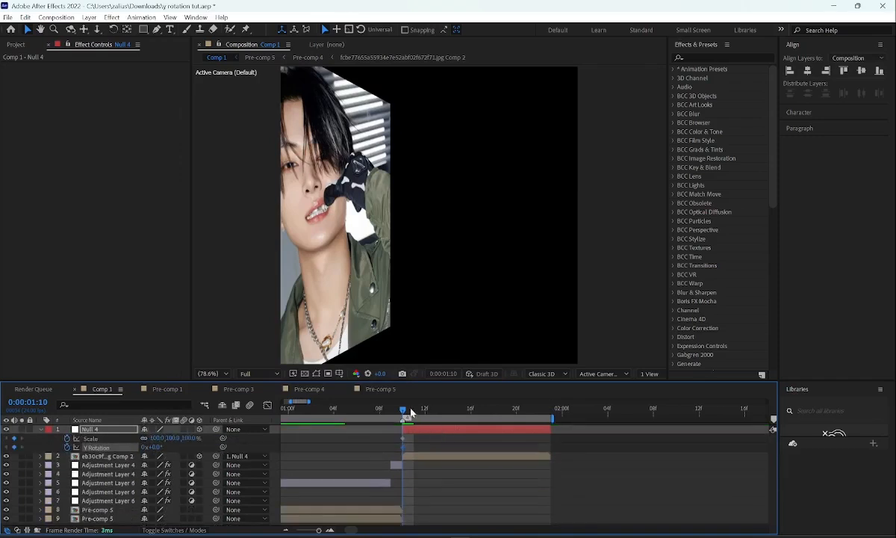
- Set the null's Scale to 0% and Y Rotation to -200° at 1:23, easing the Scale keyframes
left_click_drag(409, 410, 553, 411)
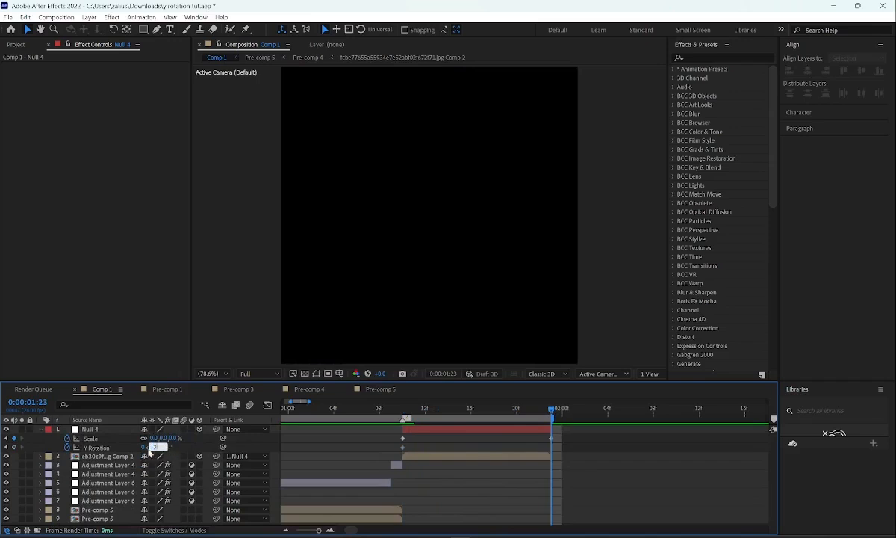
key("Return")
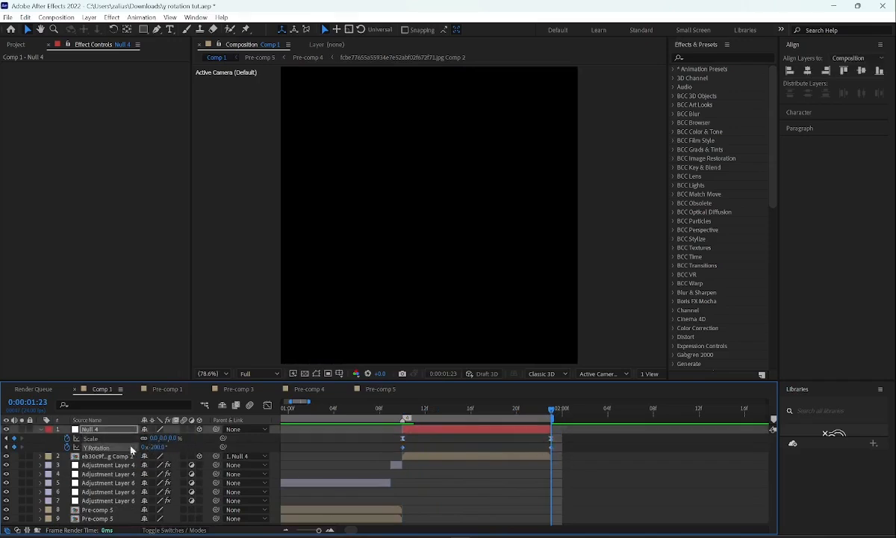
left_click(529, 447)
- Shape the null's Scale curve to hold near full size and drop steeply at the end, and preview the motion
left_click(551, 439)
left_click(269, 405)
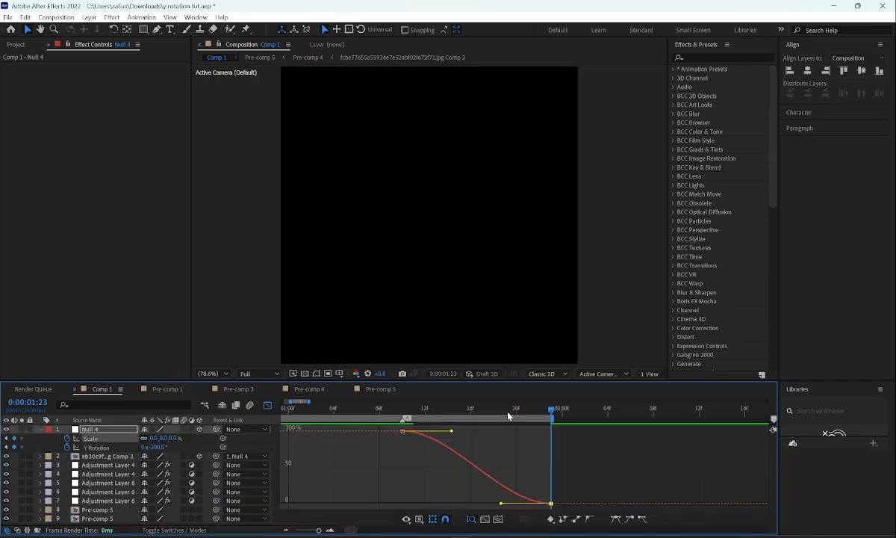
left_click(528, 410)
left_click_drag(501, 502, 548, 391)
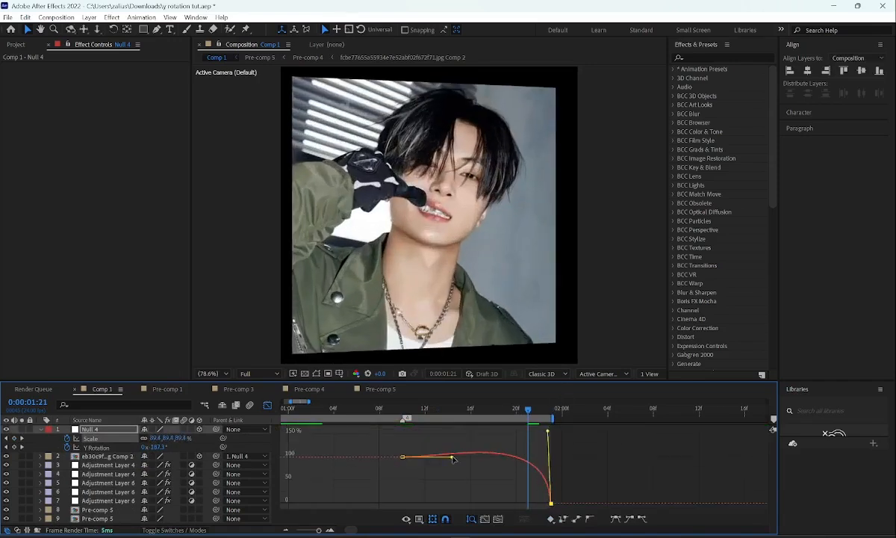
left_click_drag(452, 458, 540, 455)
left_click(548, 409)
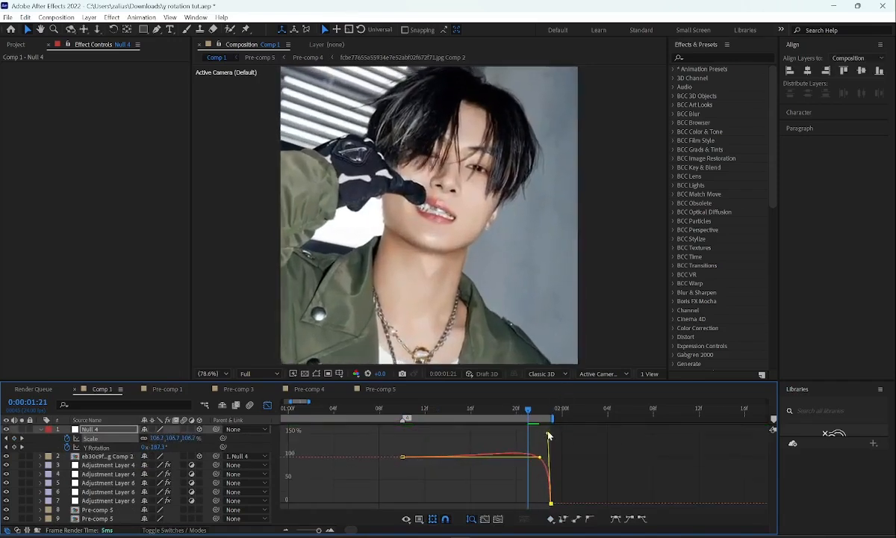
key("space")
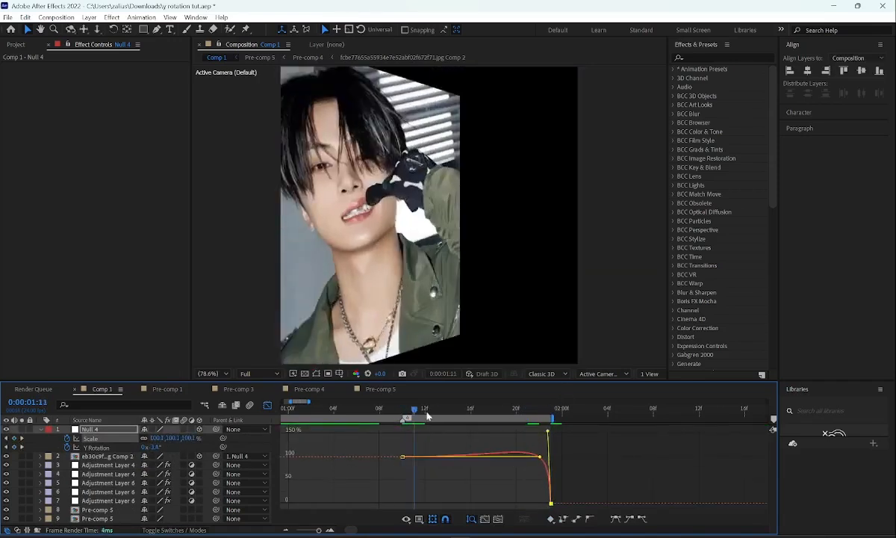
- Shape the null's Y Rotation curve to stay nearly flat from 1:10 and drop steeply just before 1:23
left_click(96, 447)
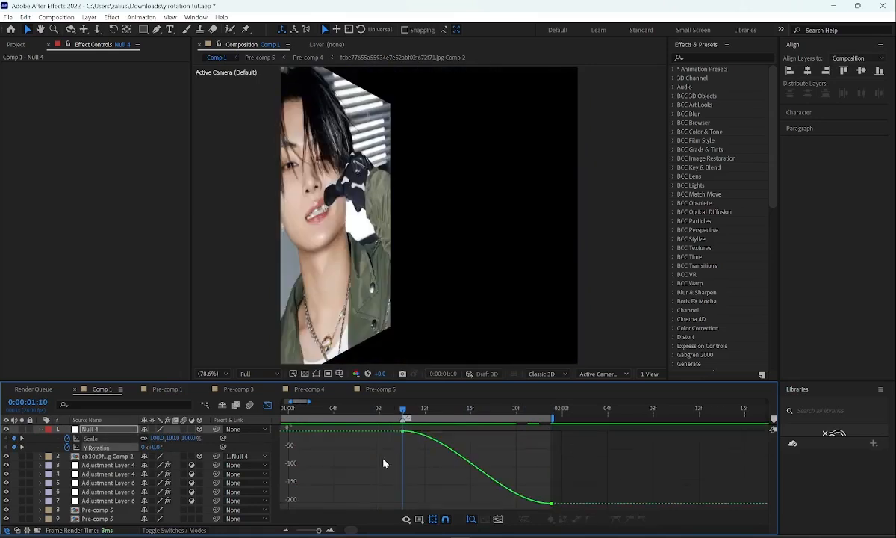
left_click(402, 431)
left_click_drag(452, 431, 529, 430)
left_click_drag(501, 505, 543, 431)
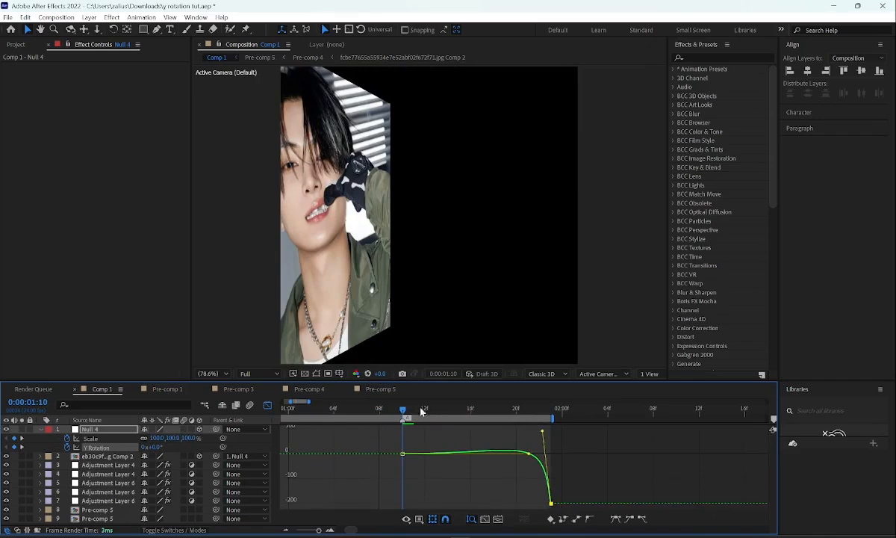
- Lower the null's Scale at 1:23 to a negative value, rework its curve to drop steeply at the end, and preview
left_click_drag(422, 411, 545, 414)
left_click(111, 438)
left_click_drag(173, 440, 145, 443)
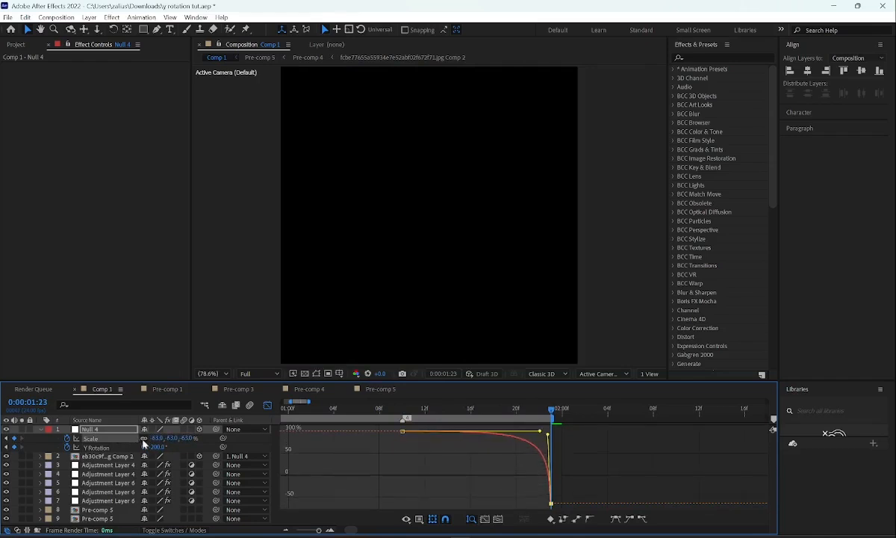
left_click(543, 416)
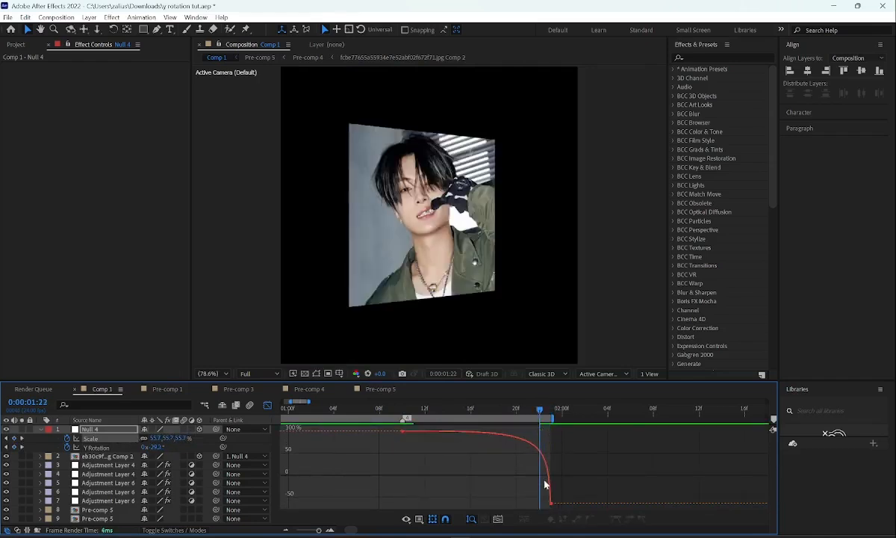
left_click_drag(552, 505, 404, 413)
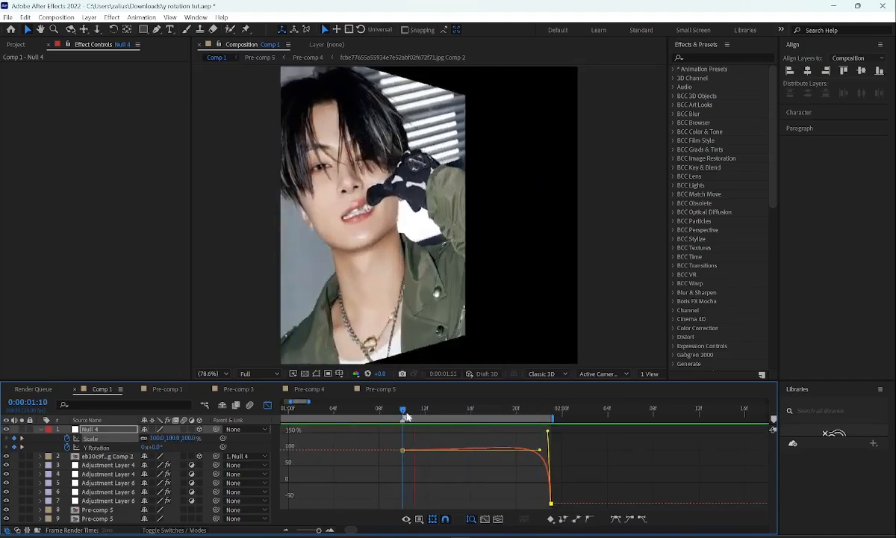
key("space")
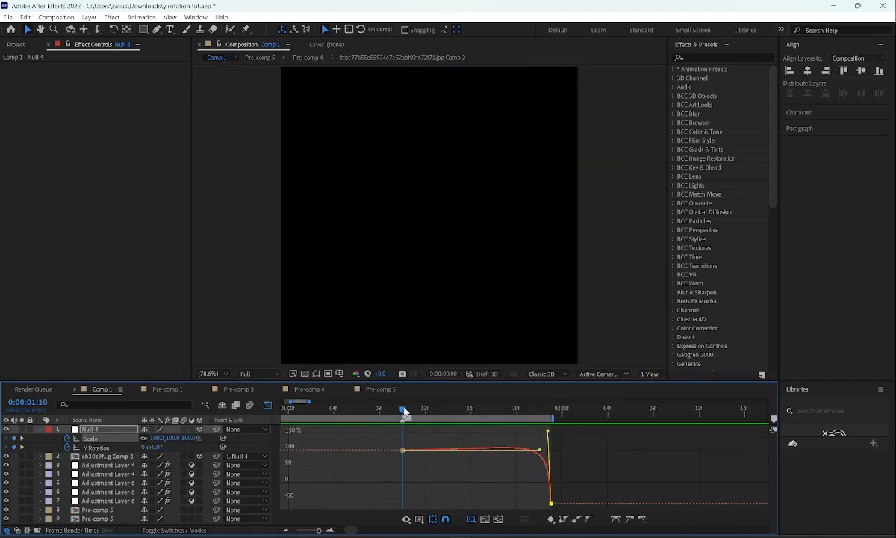
- Start an Orientation keyframe on the last photo's precomp at 1:10 with values 12°, 0°, 11°
left_click(267, 404)
key("space")
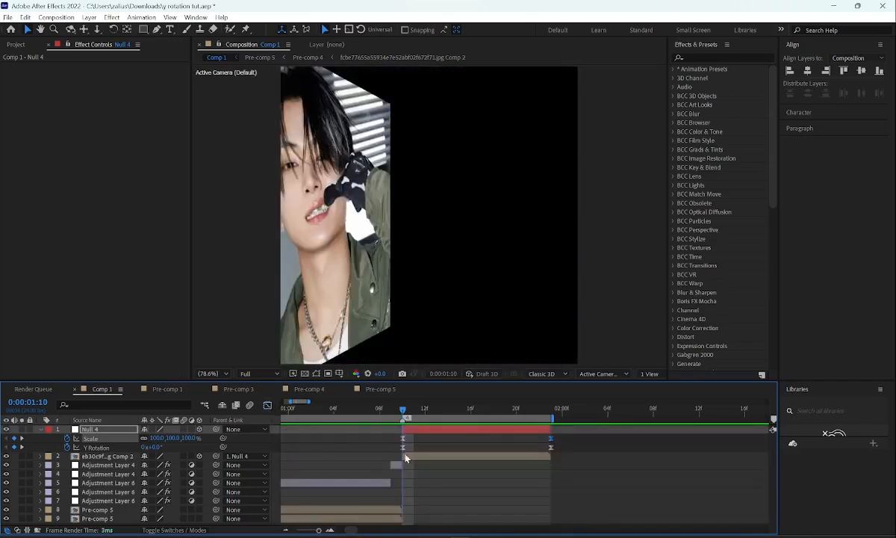
left_click(104, 455)
key("r")
left_click(67, 465)
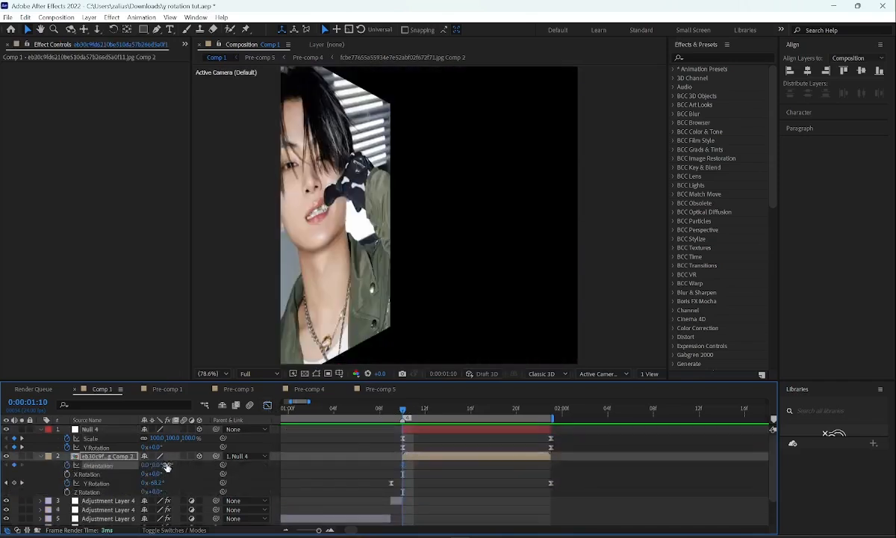
left_click_drag(171, 467, 378, 463)
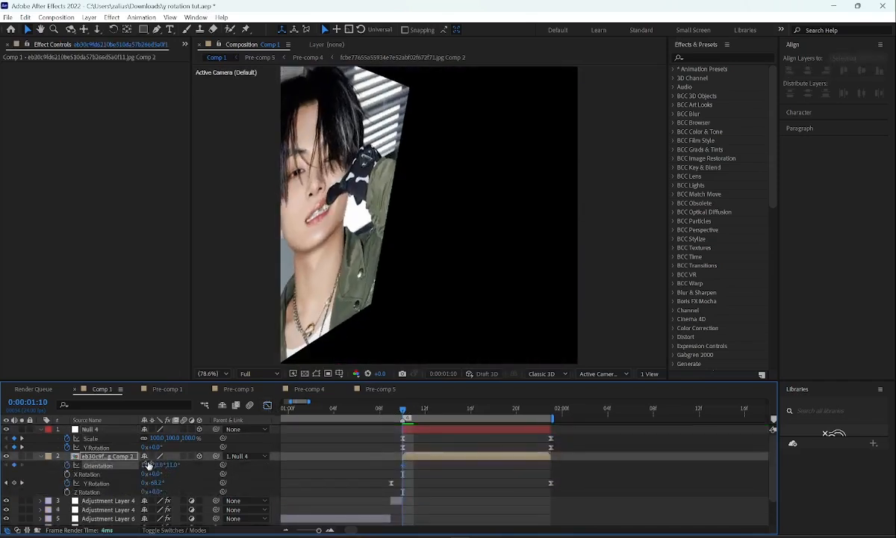
- Add an Orientation keyframe of 352°, 0°, 351° to the photo precomp, place it at 1:23, and preview the tilt
left_click_drag(419, 413, 471, 415)
left_click_drag(146, 465, 164, 464)
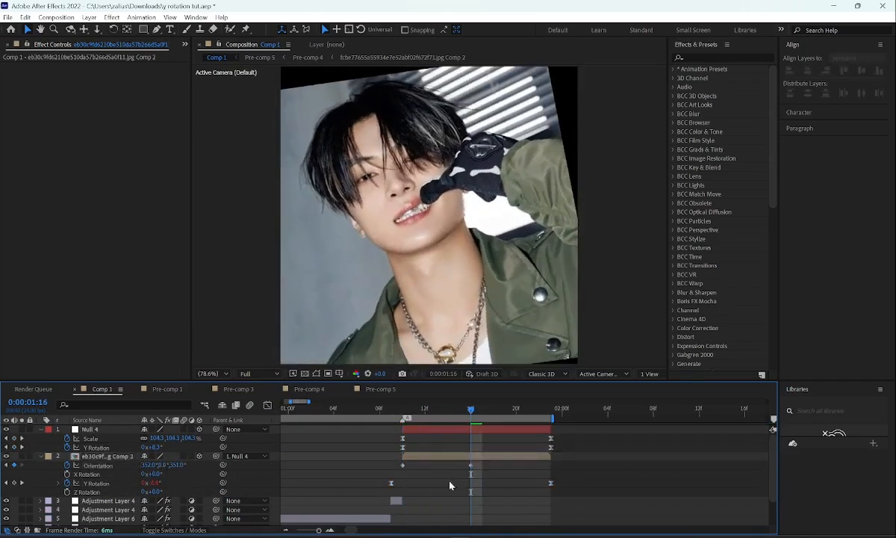
left_click_drag(471, 465, 551, 465)
left_click_drag(413, 410, 404, 412)
key("space")
key("space")
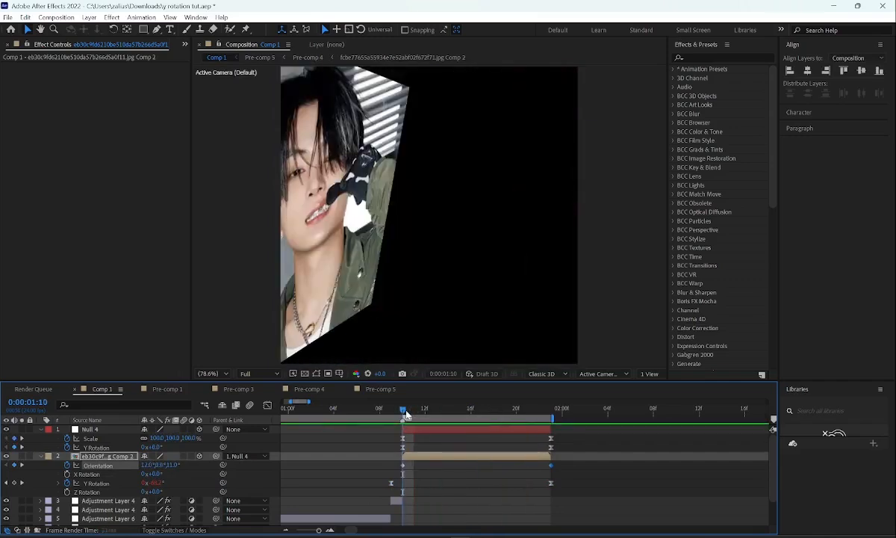
key("space")
key("space")
left_click(408, 445)
key("u")
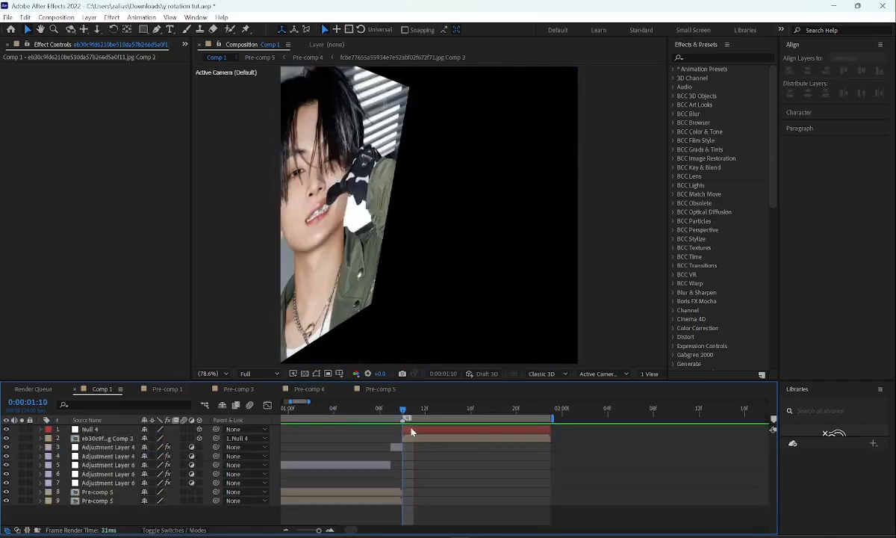
- Create an adjustment layer above the null and split it at 1:10 and 1:11
right_click(272, 394)
mouse_move(300, 404)
left_click(444, 383)
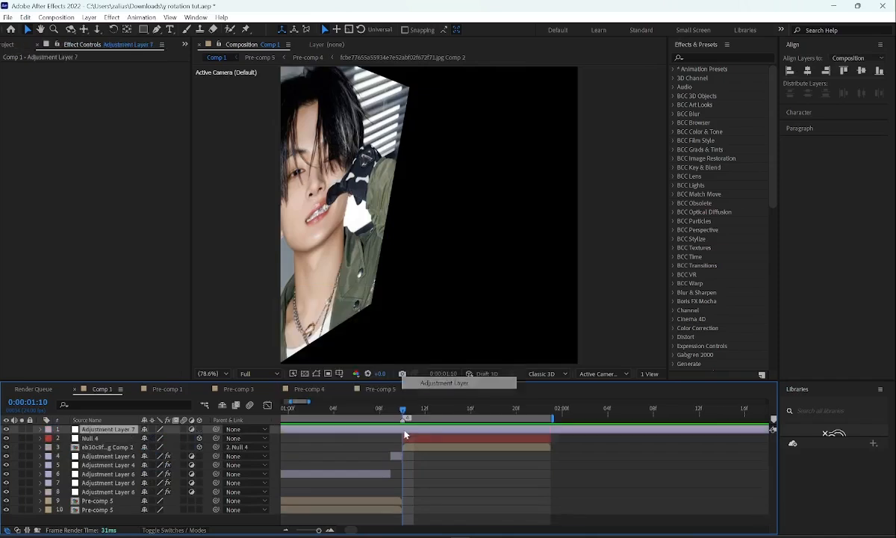
key("ctrl+shift+d")
key("Page_Down")
key("ctrl+shift+d")
- Cut the rest of the adjustment layer at 1:22 and 1:23 and delete the outer pieces, leaving one-frame layers at 1:10 and 1:22
left_click_drag(415, 429, 540, 431)
key("i")
key("Page_Down")
key("ctrl+shift+d")
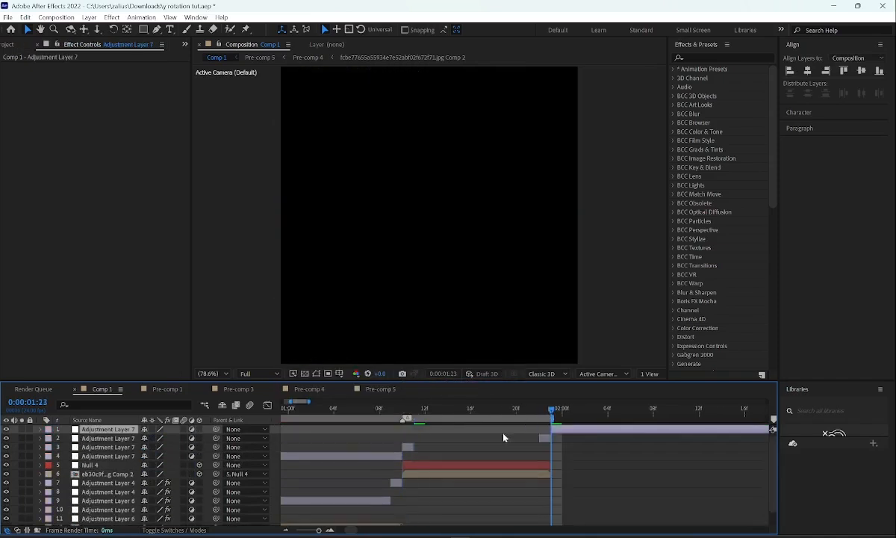
key("Delete")
left_click(379, 447)
key("Delete")
- Apply the BCC Swish Pan effect to the one-frame adjustment layer at 1:10
left_click(403, 410)
left_click(408, 438)
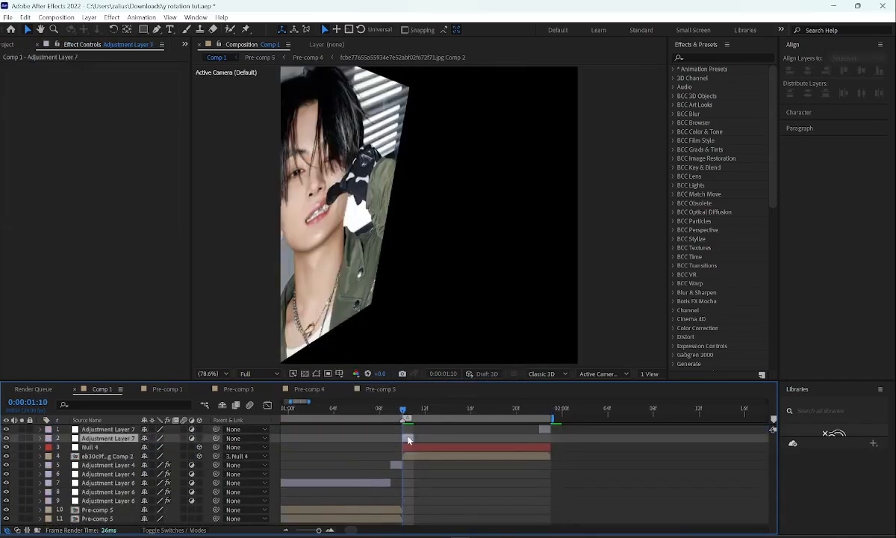
left_click(737, 58)
type("bcc swish")
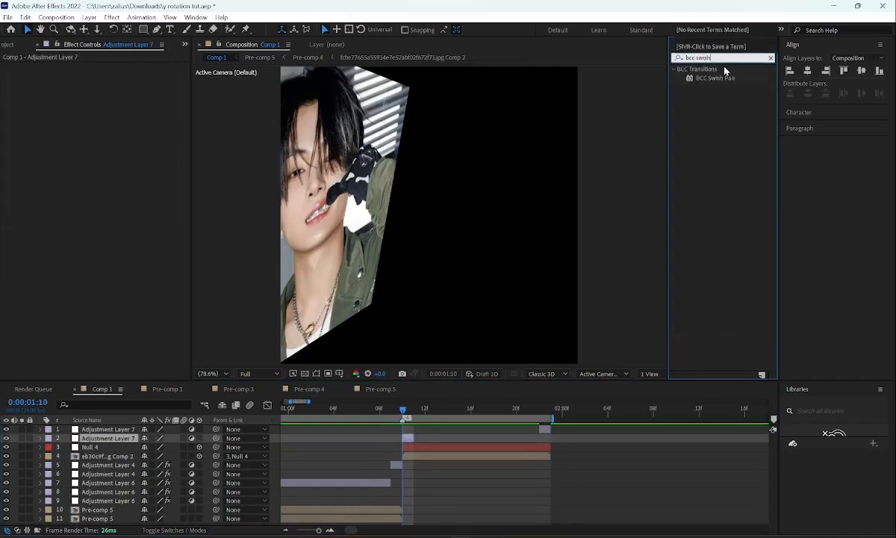
double_click(716, 78)
- Set this Swish Pan's Animation to Pct. Done, Pan Direction to Right and Blur to 11, and preview it
left_click(114, 117)
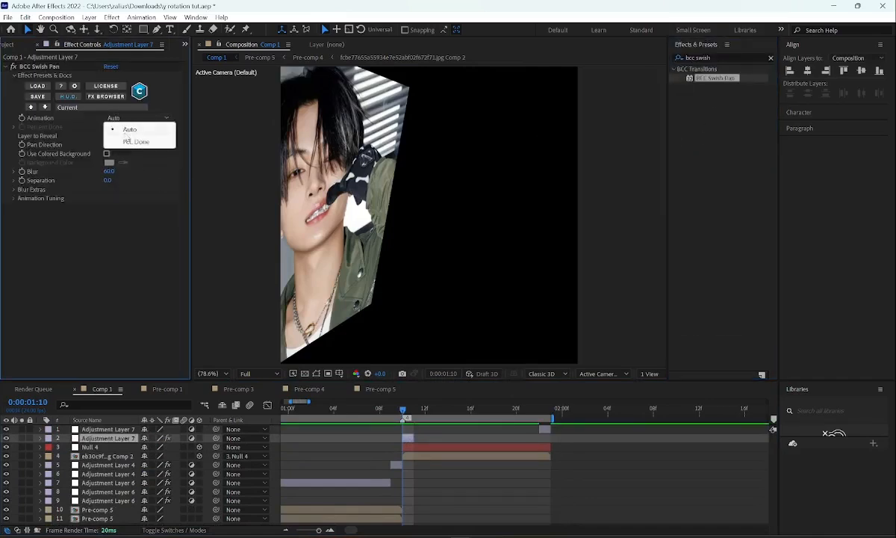
left_click(127, 141)
left_click(127, 144)
left_click(112, 154)
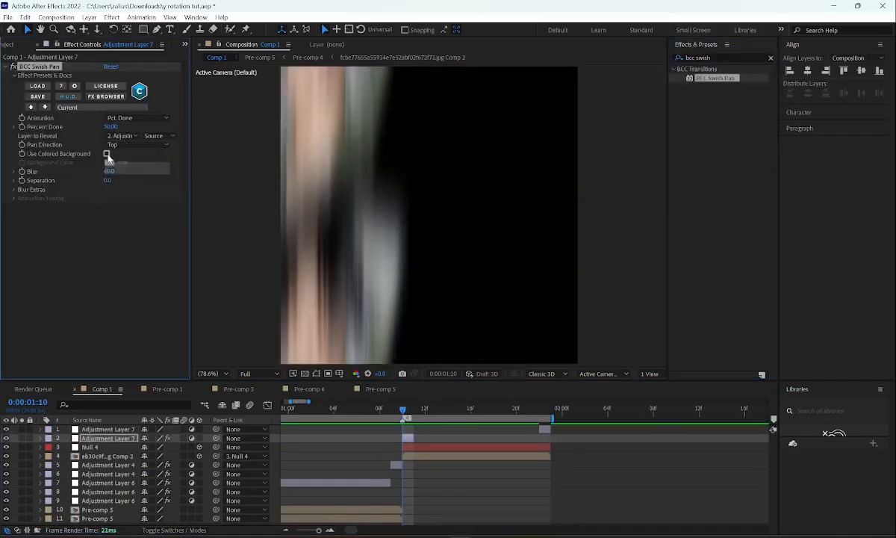
left_click(132, 144)
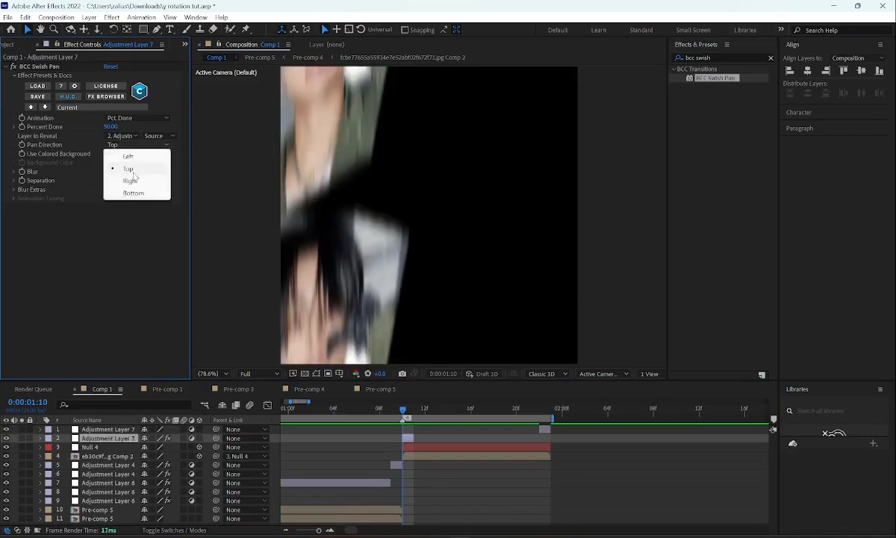
left_click(134, 166)
key("space")
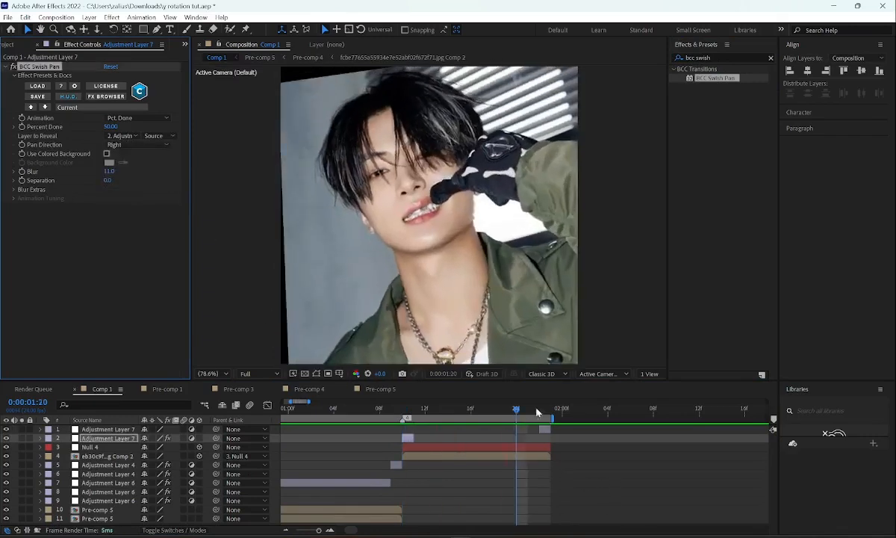
- Apply BCC Swish Pan to the one-frame adjustment layer at 1:22 with Pan Direction set to Top
left_click(539, 410)
left_click(545, 430)
double_click(724, 78)
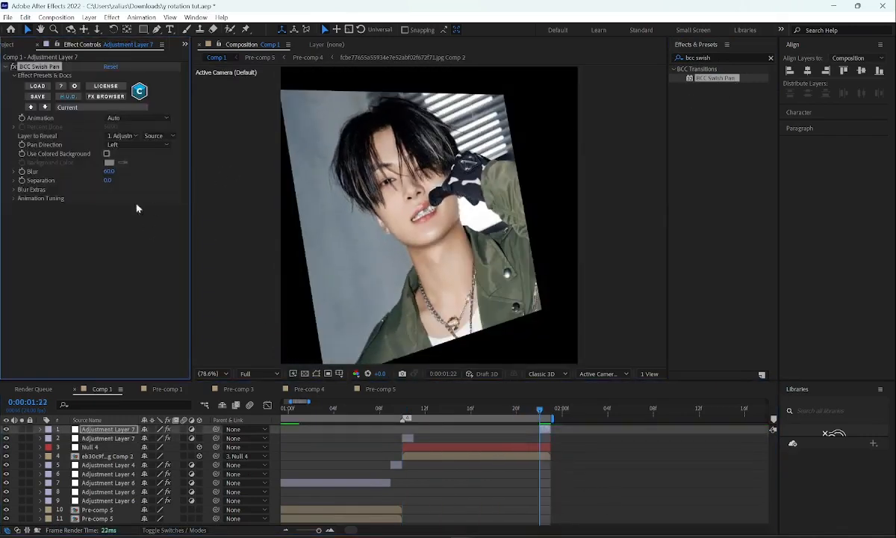
left_click(132, 144)
left_click(127, 170)
- Set the closing Swish Pan's Animation to Pct. Done and Blur to 11, and preview the last photo's section
left_click(136, 118)
left_click(124, 131)
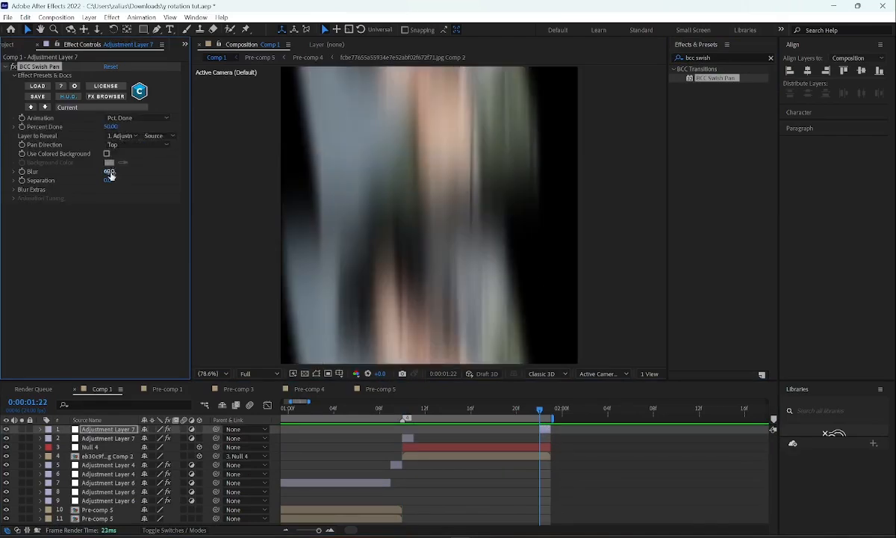
type("11")
key("Return")
left_click(403, 411)
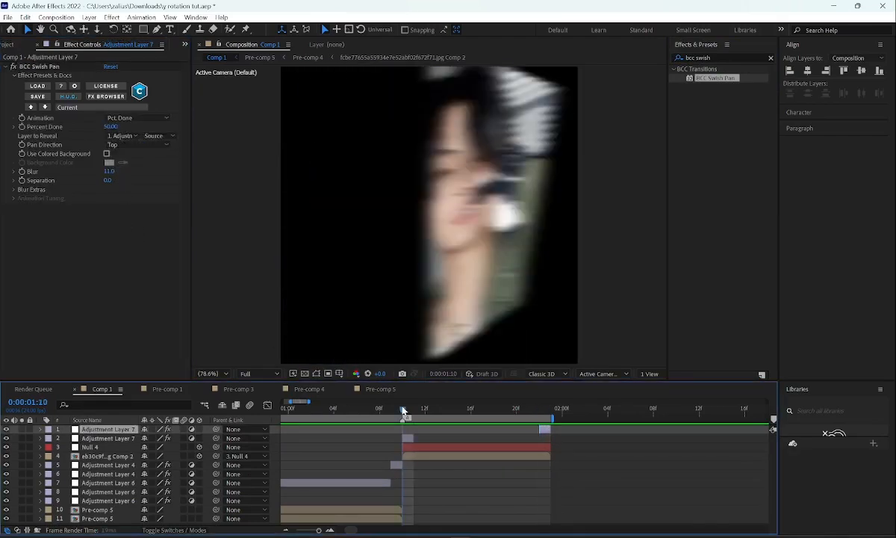
key("space")
left_click(324, 411)
key("space")
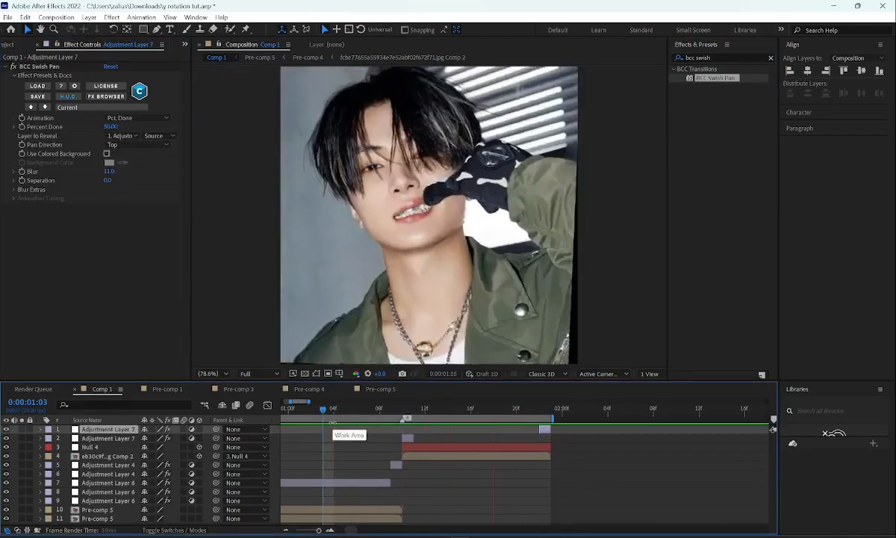
- Apply Motion Tile to the last photo's precomp with Output Width 690 and Output Height 590
left_click(403, 455)
left_click(404, 410)
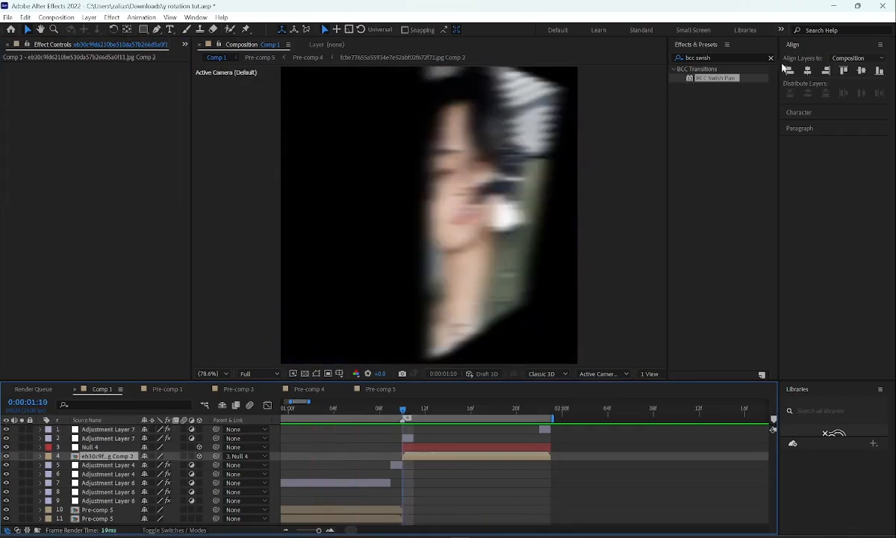
left_click(770, 58)
type("motion ti")
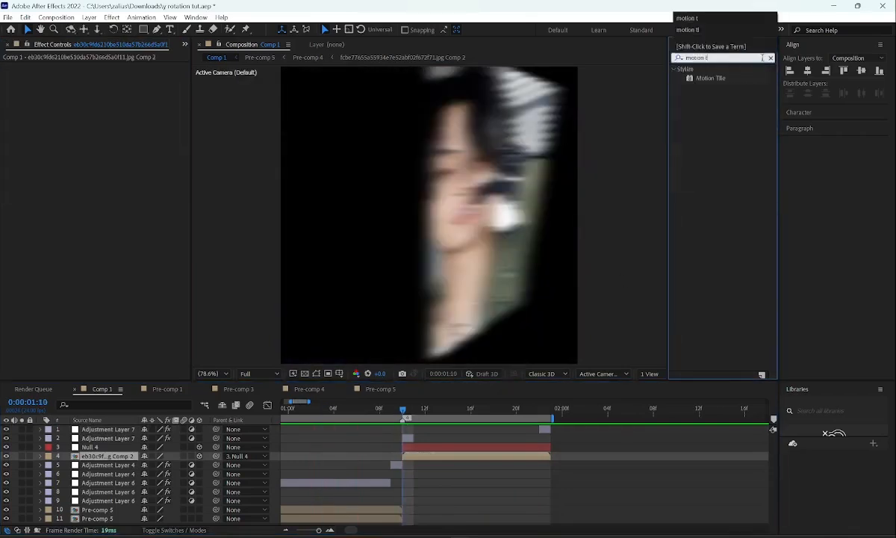
double_click(713, 78)
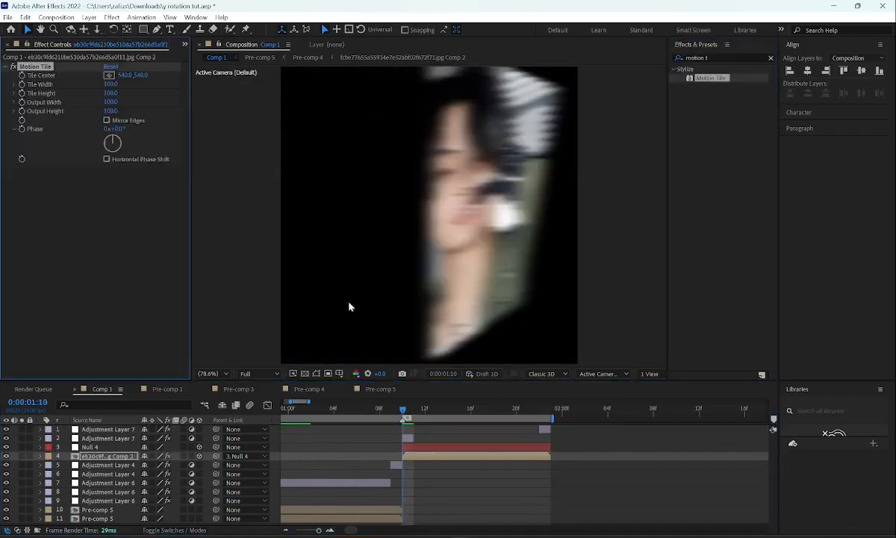
mouse_move(110, 102)
left_mouse_down()
mouse_move(131, 102)
mouse_move(126, 111)
mouse_move(120, 104)
left_mouse_up()
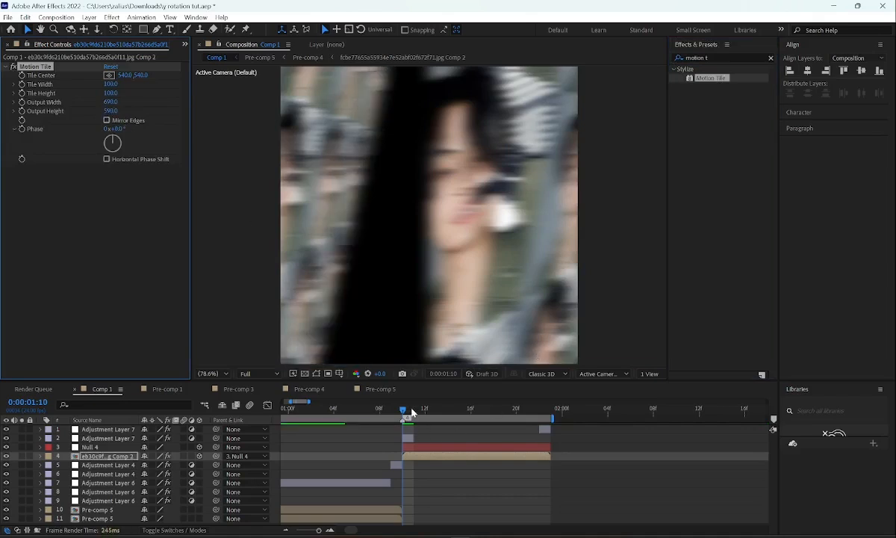
left_click_drag(411, 411, 407, 431)
- Add a parallel light above the null and split it at 1:10
left_click(410, 446)
right_click(280, 449)
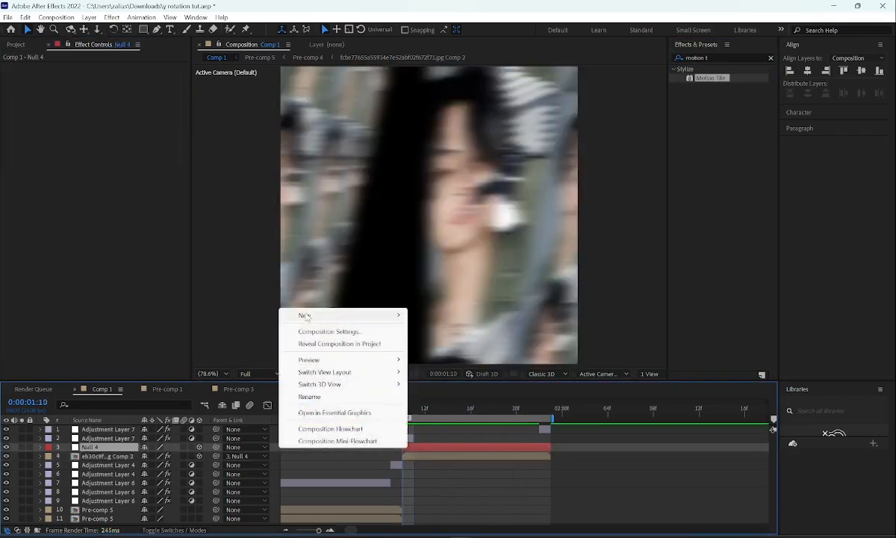
mouse_move(305, 315)
left_click(416, 348)
key("Return")
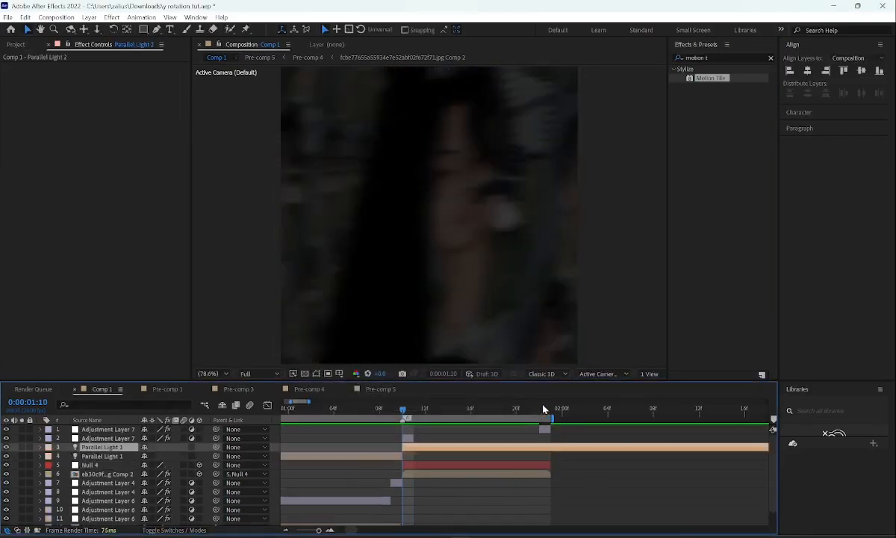
- Split the light at 1:23 and delete the outer pieces so it covers only the last photo, and preview the section
left_click(551, 409)
key("ctrl+shift+d")
key("Delete")
left_click(391, 456)
key("Delete")
left_click(403, 408)
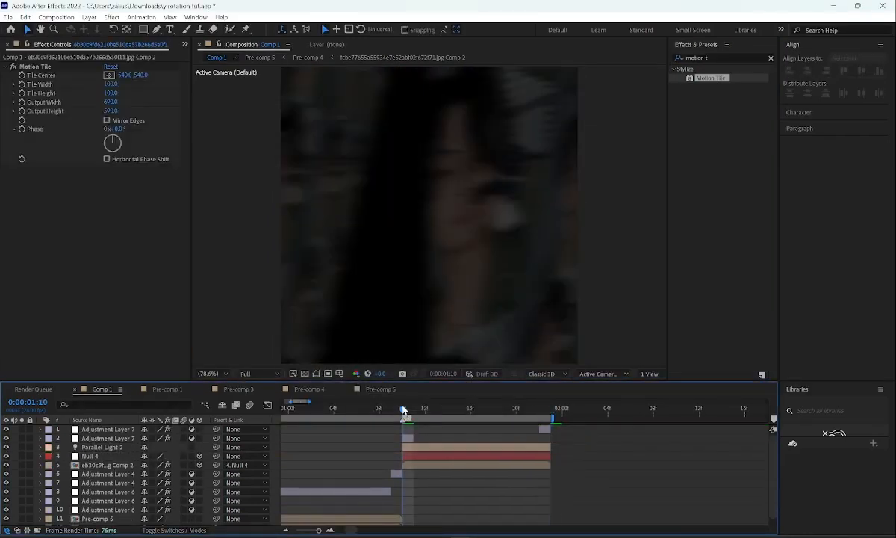
key("space")
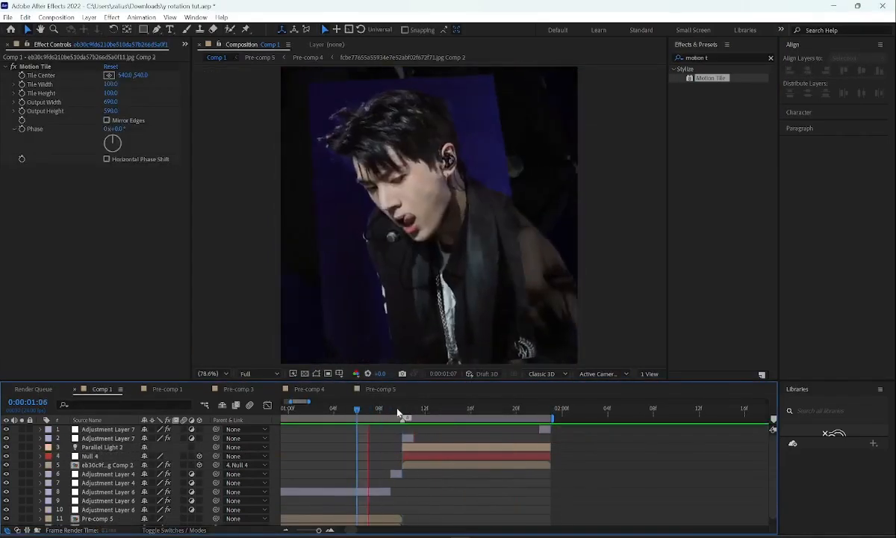
- Add an S_DissolveShake adjustment layer over the last photo with Amplitude keyframes at 1:13 and 1:22, and preview the shake
left_click(403, 410)
left_click(417, 466)
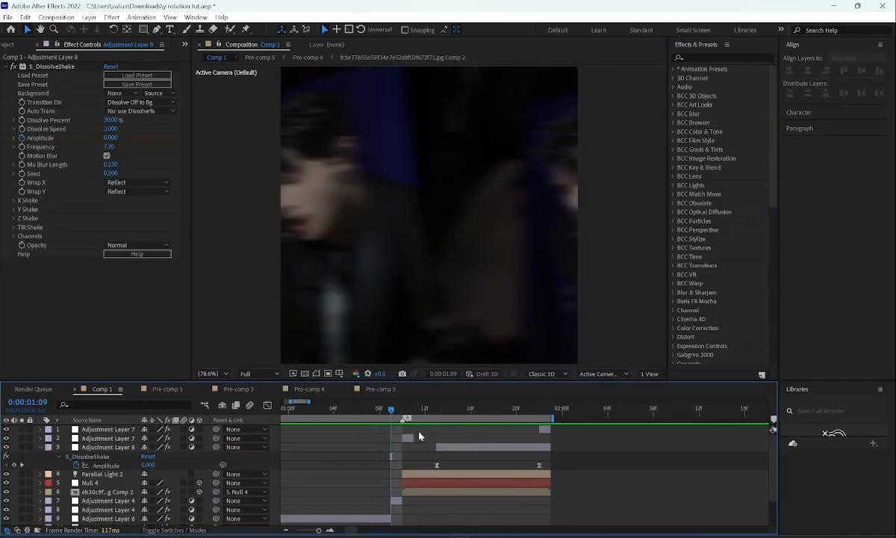
key("space")
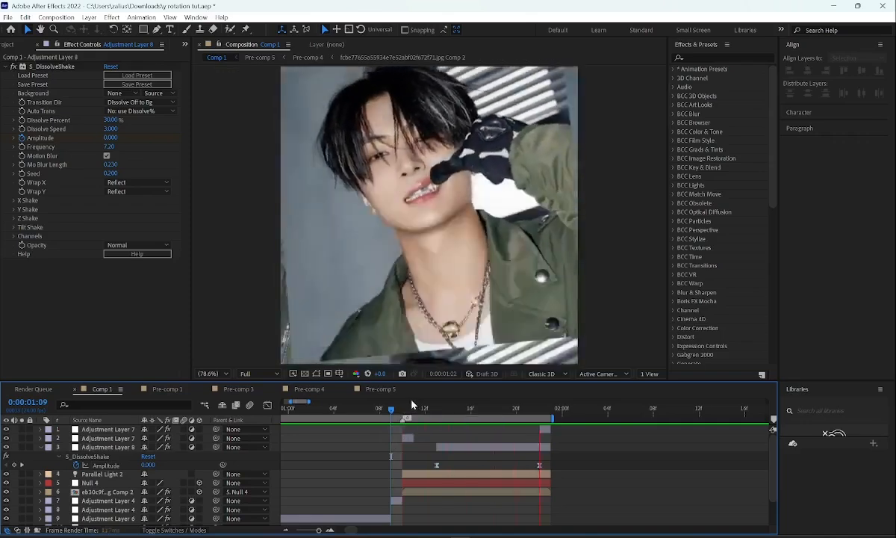
left_click(403, 411)
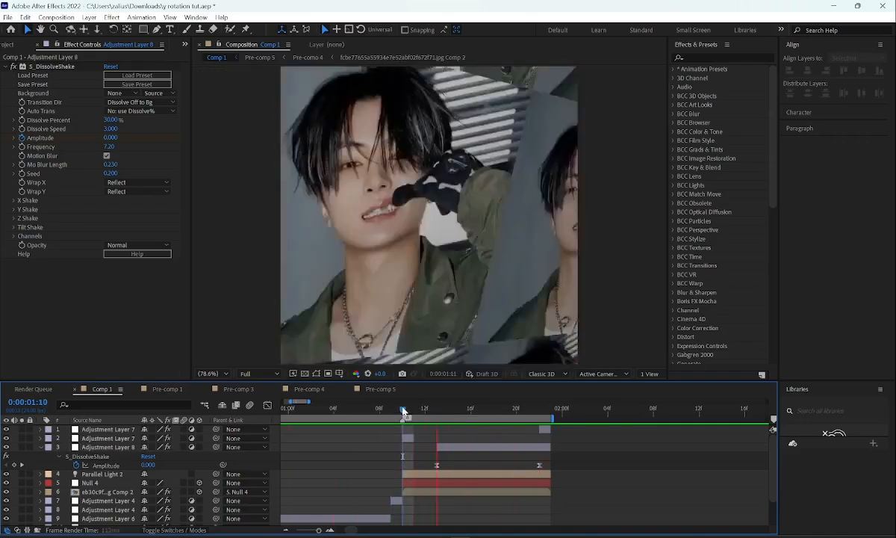
- Preview the edit with the new shake and return the playhead to the start of the composition
key("space")
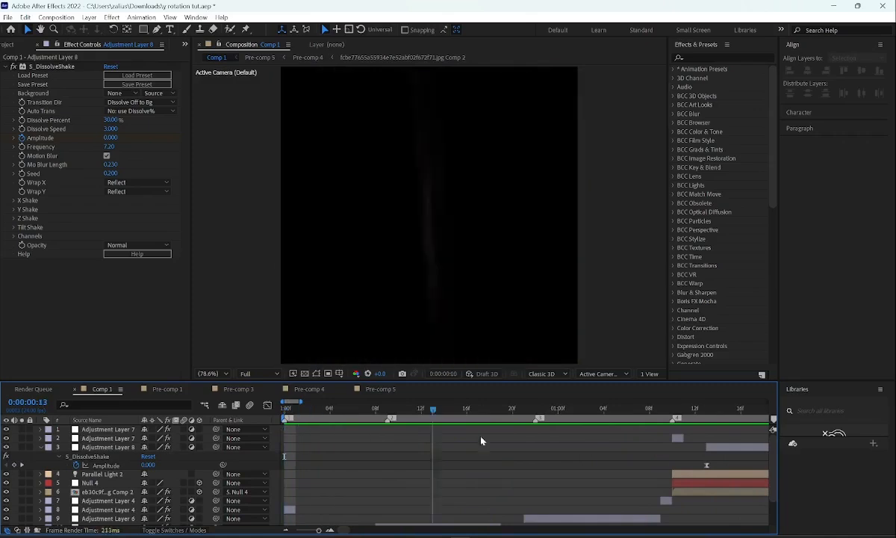
key("space")
key("Home")
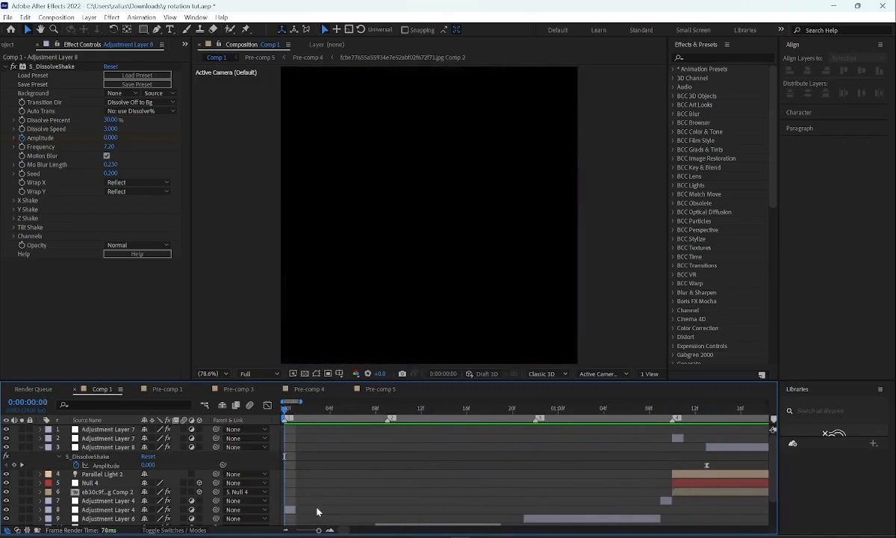
- Pre-compose the last photo's precomp together with its null, parallel light and S_DissolveShake adjustment layer
left_click(309, 530)
left_click(328, 530)
left_click(329, 530)
left_click(328, 531)
key("u")
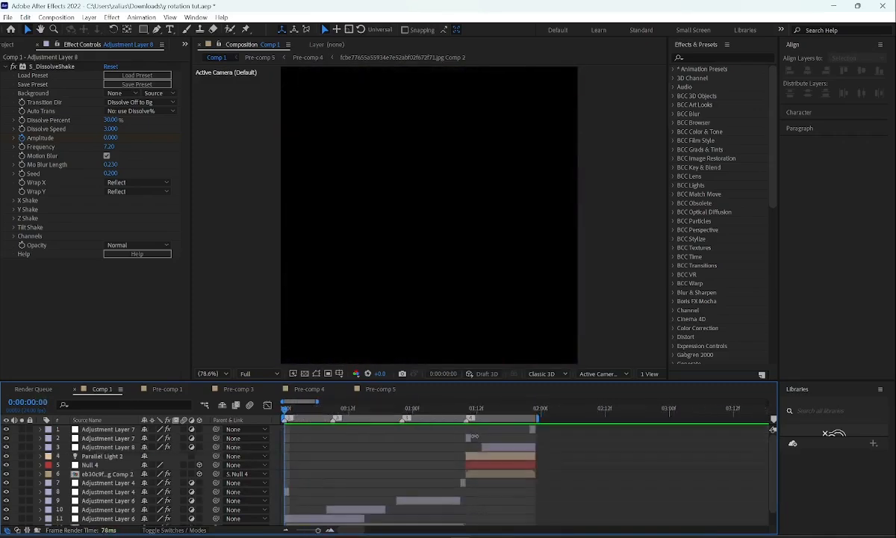
mouse_move(504, 409)
left_mouse_down()
mouse_move(577, 409)
mouse_move(322, 409)
mouse_move(326, 434)
mouse_move(440, 431)
mouse_move(467, 412)
mouse_move(499, 409)
left_mouse_up()
left_click_drag(480, 480, 491, 448)
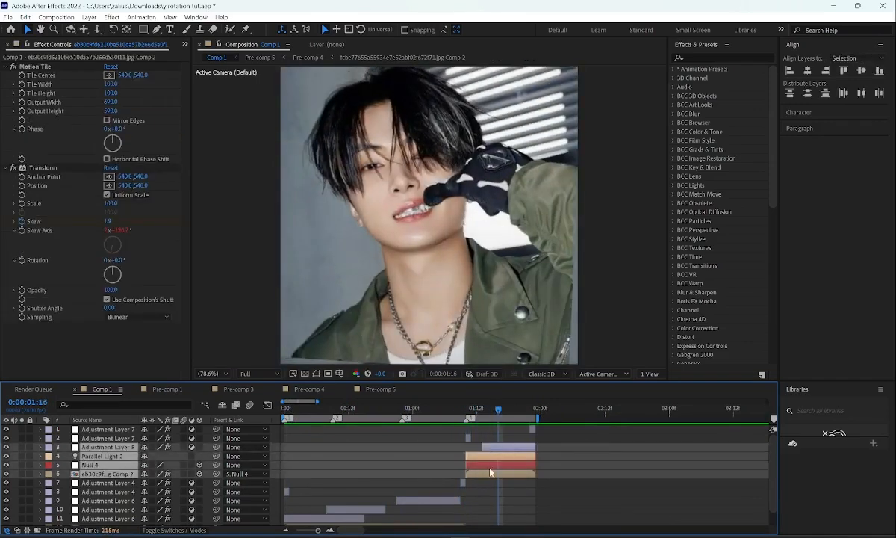
right_click(490, 471)
left_click(528, 408)
left_click(473, 339)
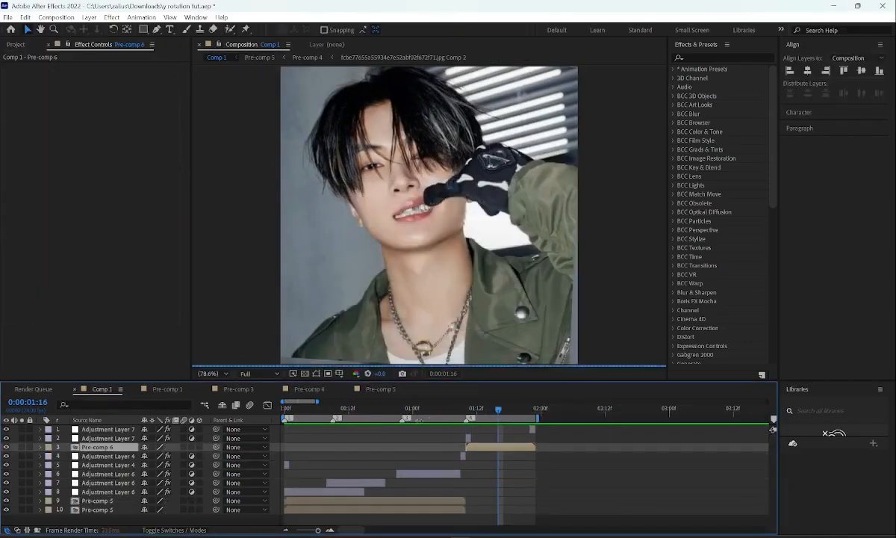
- Duplicate the first BCC Lens Blur adjustment layer, place the copy above the last photo's precomp from 1:10, and trim it to the precomp's end
left_click(344, 492)
left_click_drag(135, 456, 134, 448)
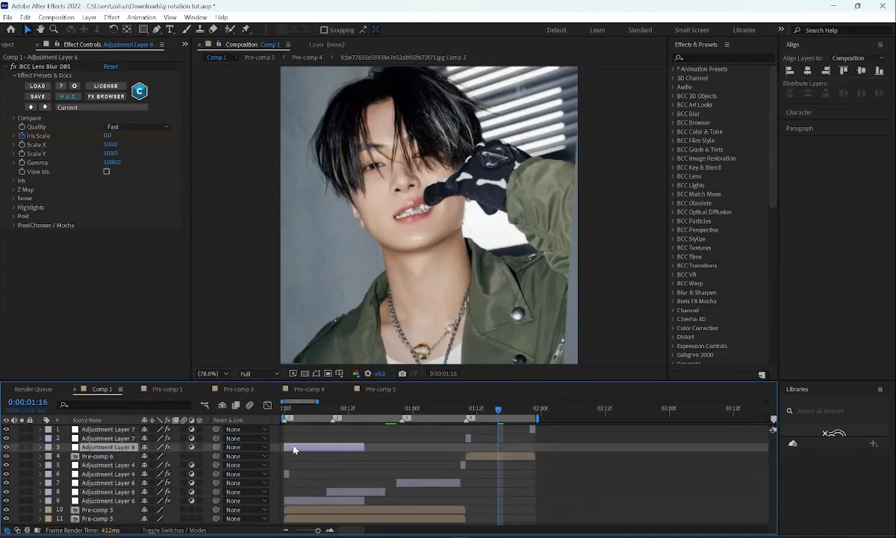
mouse_move(293, 448)
left_mouse_down()
mouse_move(479, 448)
mouse_move(474, 456)
left_mouse_up()
left_click(512, 479)
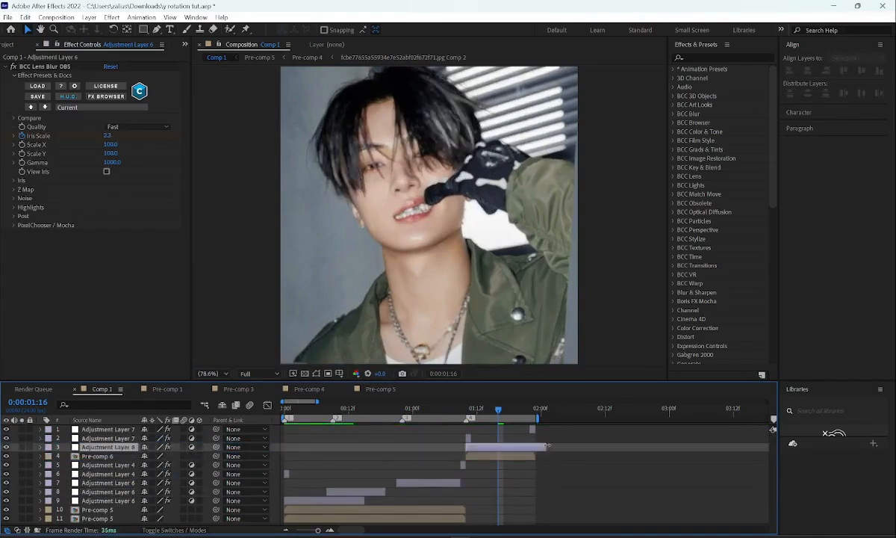
left_click_drag(545, 447, 536, 448)
- Move the copied blur's closing Iris Scale keyframe to the trimmed layer's end, preview from 1:10, and return to the start
key("u")
mouse_move(452, 463)
left_mouse_down()
mouse_move(547, 464)
mouse_move(536, 470)
left_mouse_up()
left_click(466, 410)
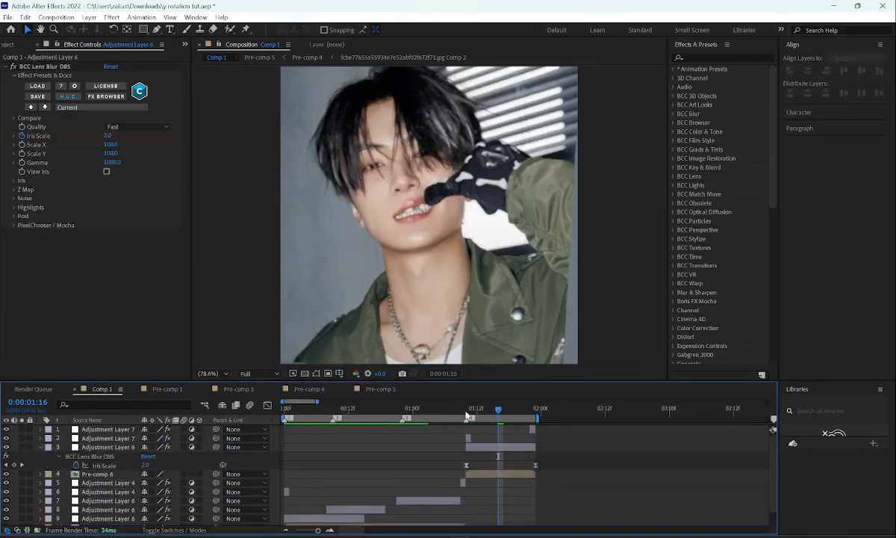
key("space")
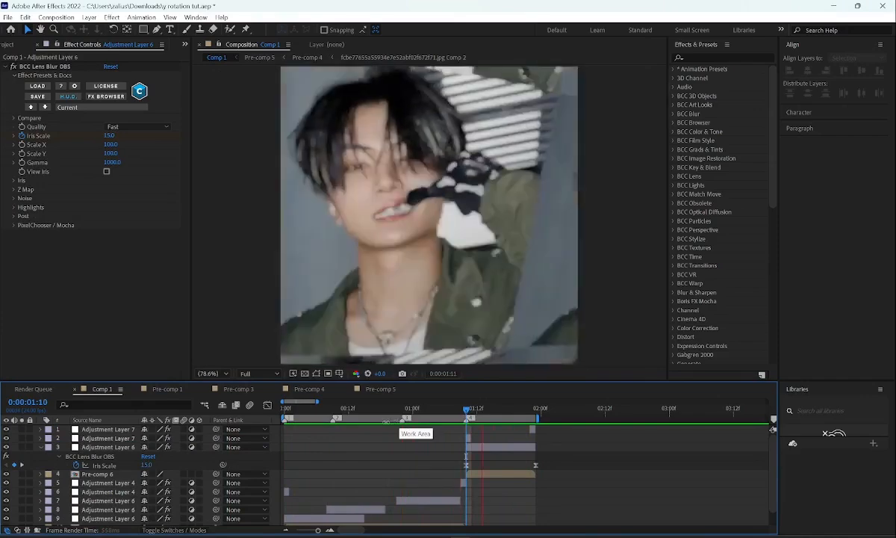
key("u")
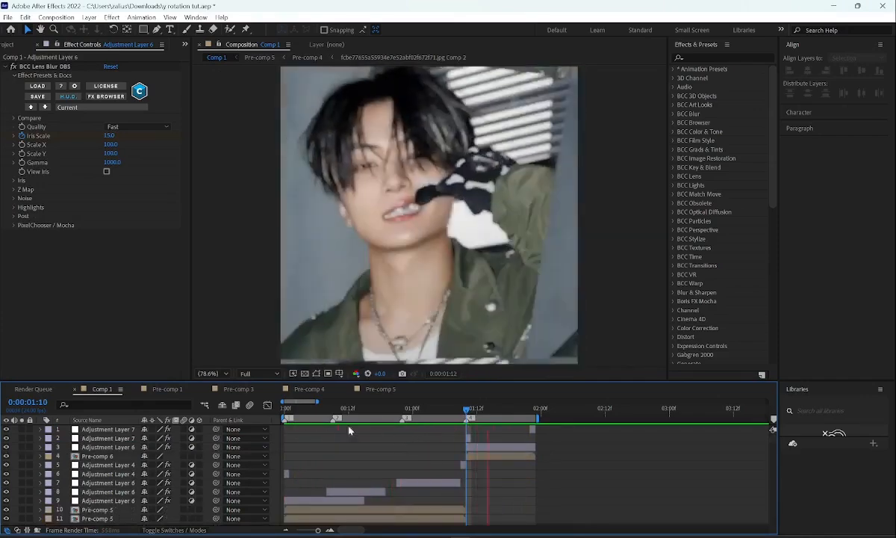
left_click(285, 410)
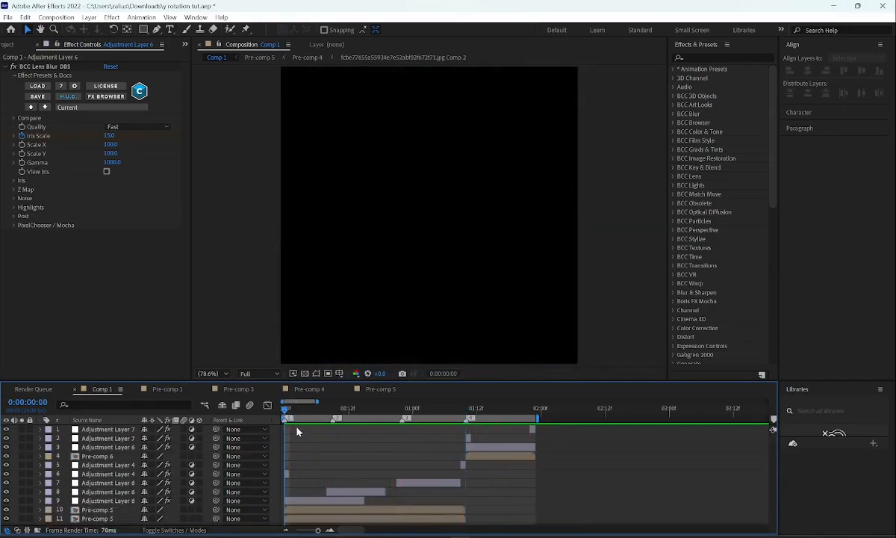